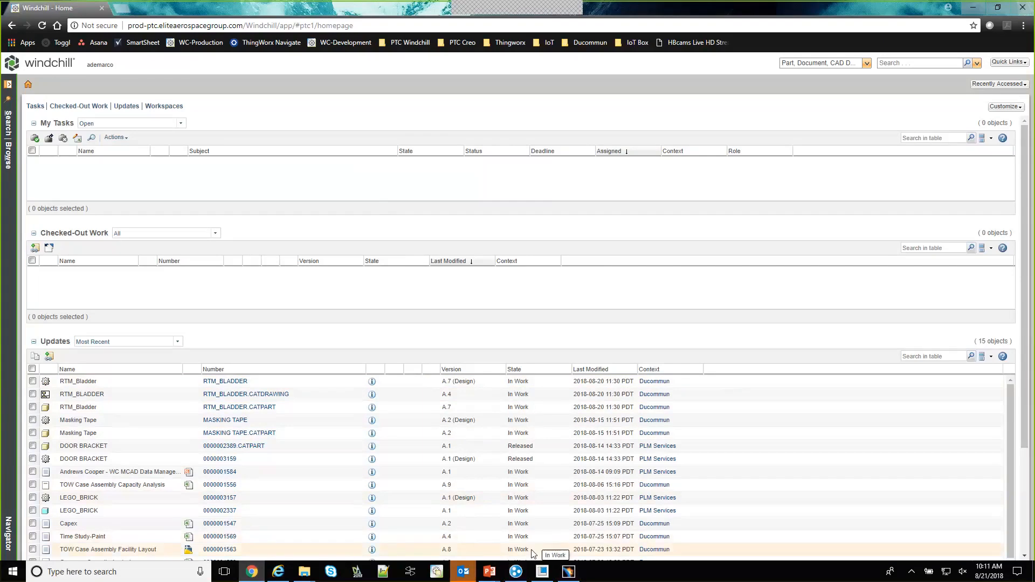
Switch to Creo Parametric and open Housing.prt from the Desktop folder
mouse_move(541, 571)
click(542, 571)
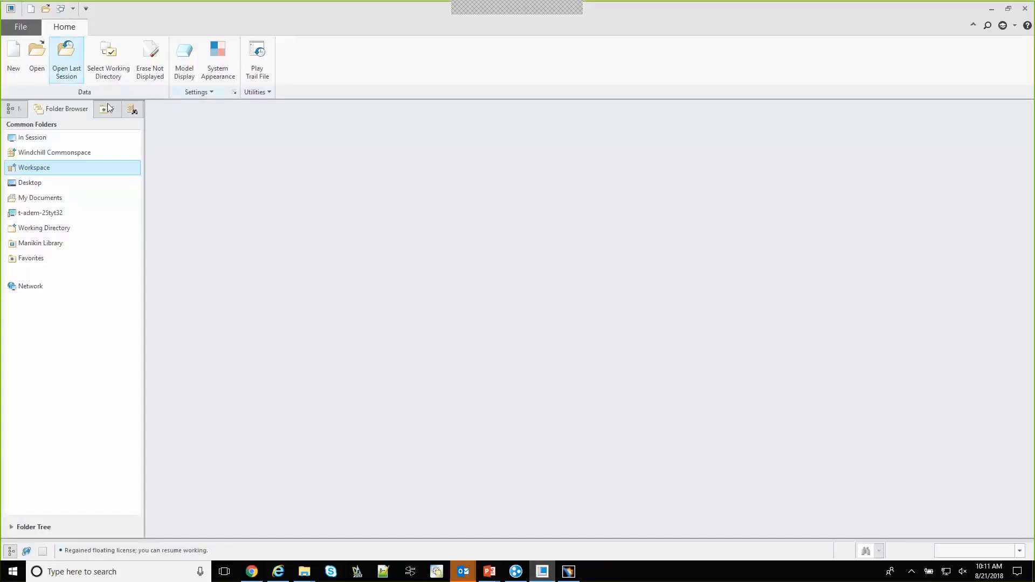
click(38, 56)
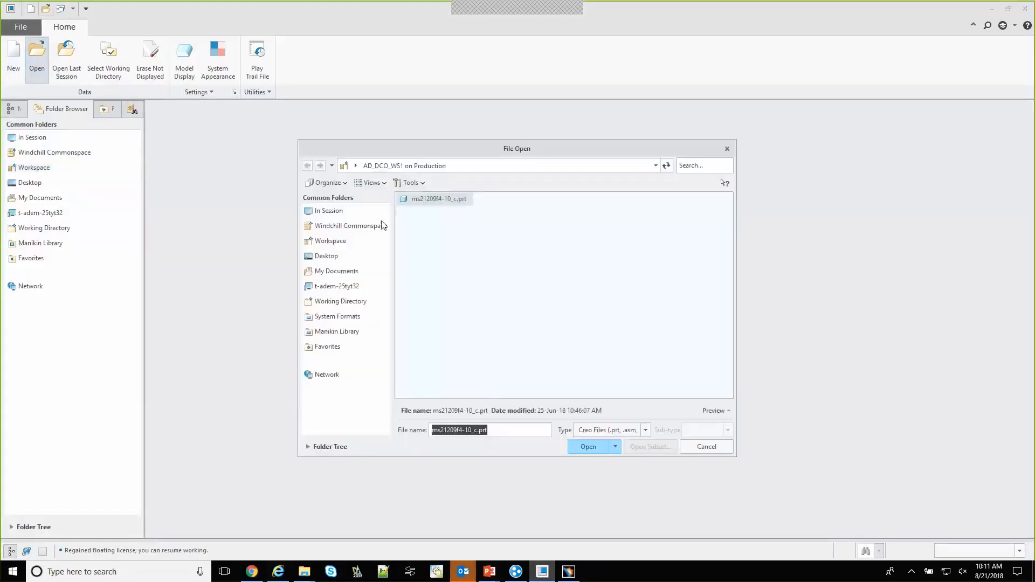
click(355, 256)
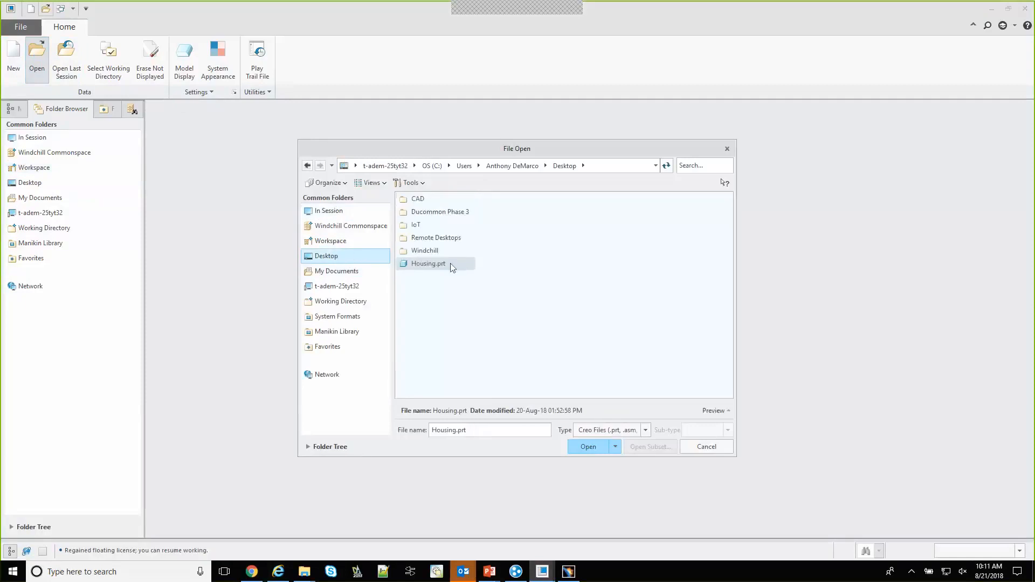
click(591, 455)
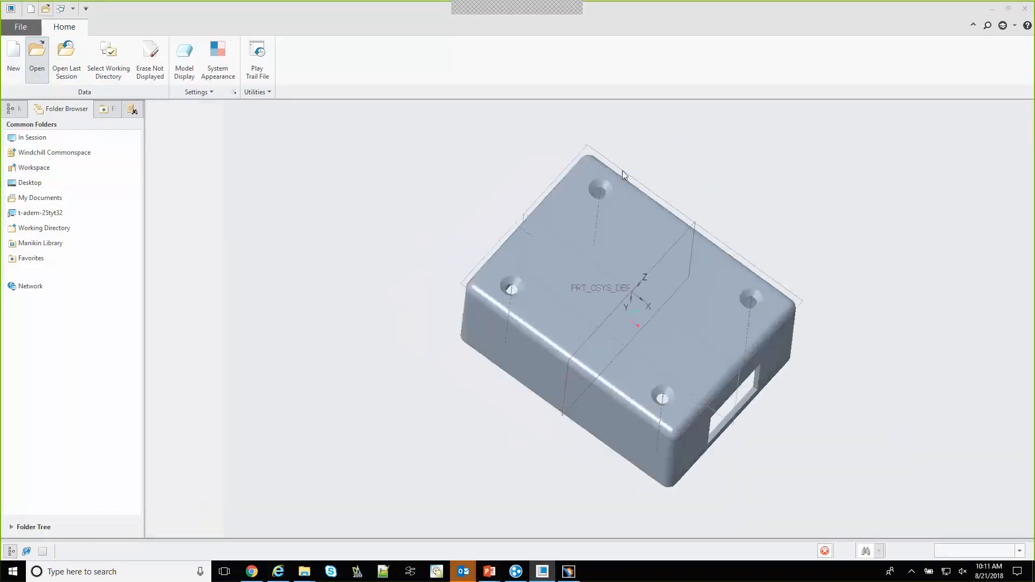
middle_drag(789, 228, 640, 191)
middle_drag(732, 499, 793, 462)
middle_drag(532, 289, 432, 273)
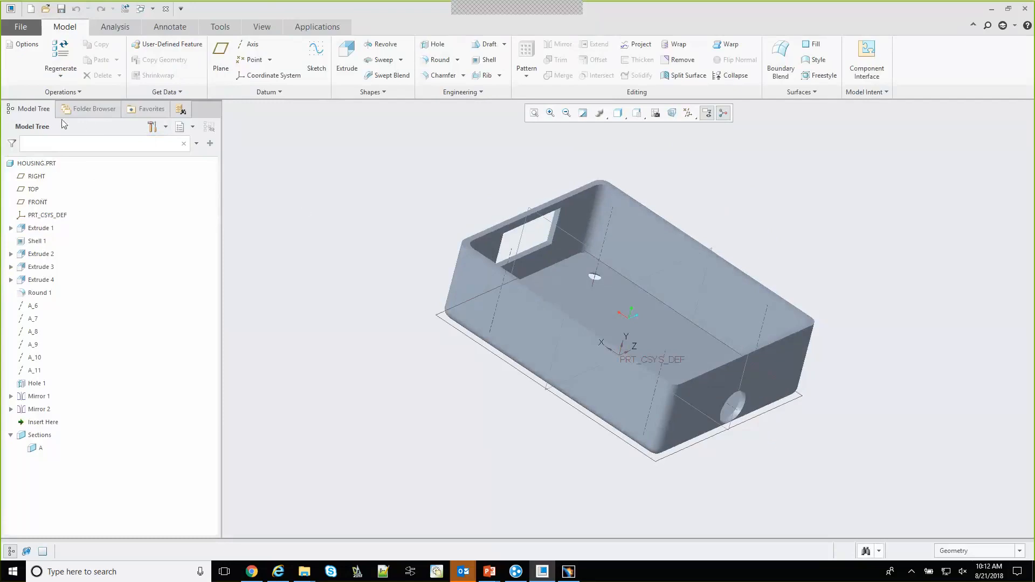
Auto check in the housing part to its predefined Windchill folder
click(25, 27)
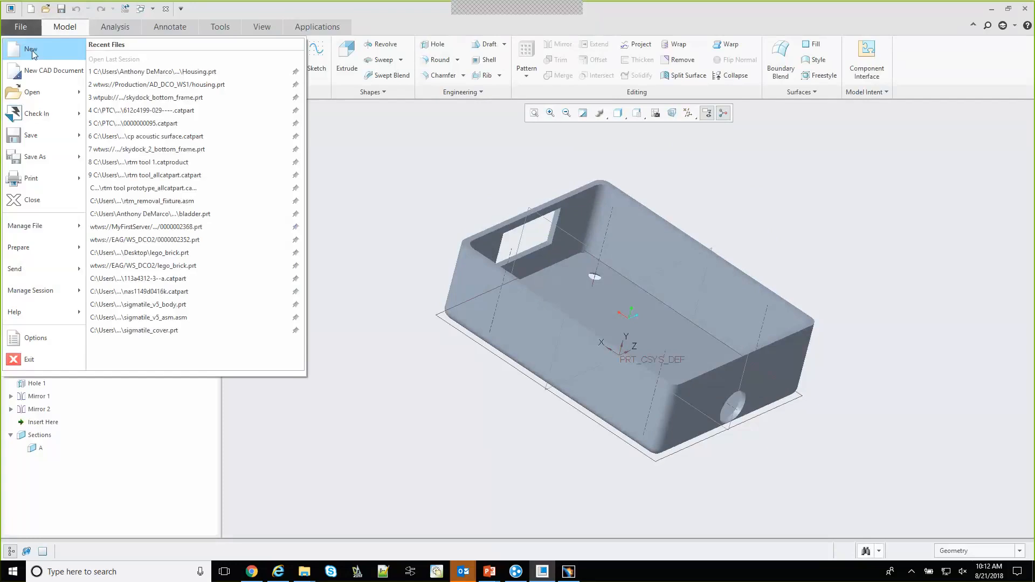
mouse_move(49, 115)
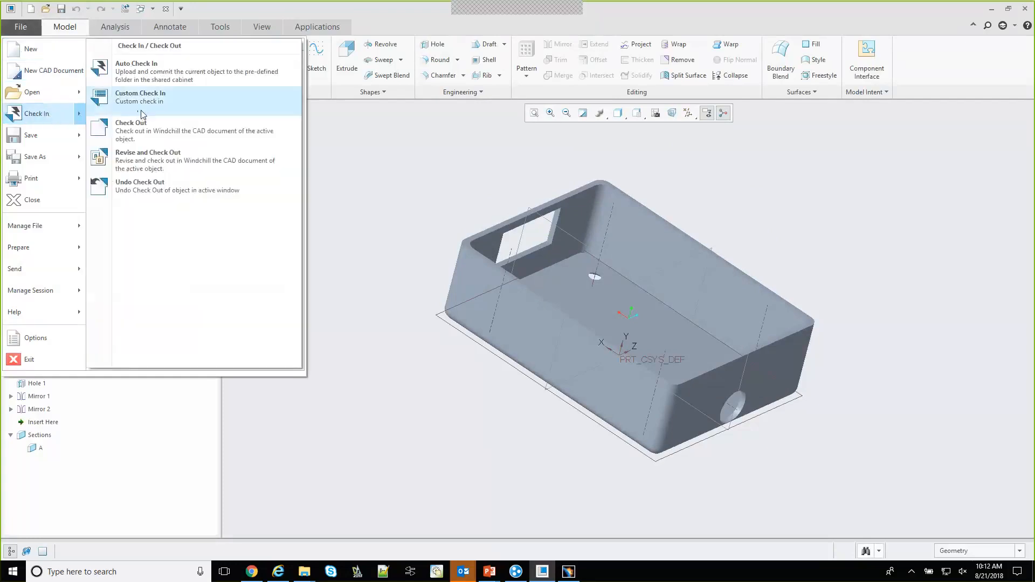
click(160, 82)
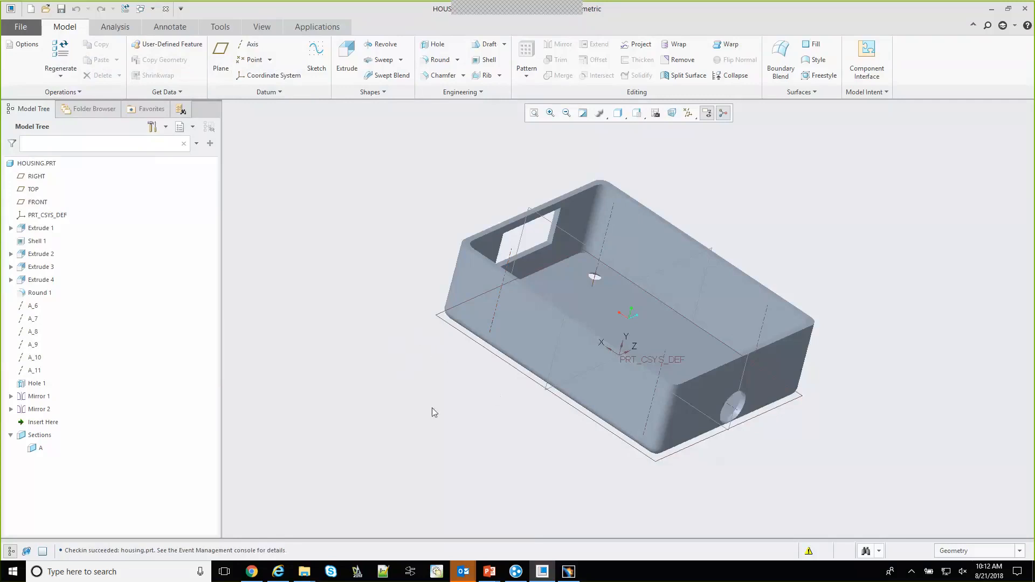
Switch to Windchill in Chrome and search all contexts for "*Housing"
click(252, 572)
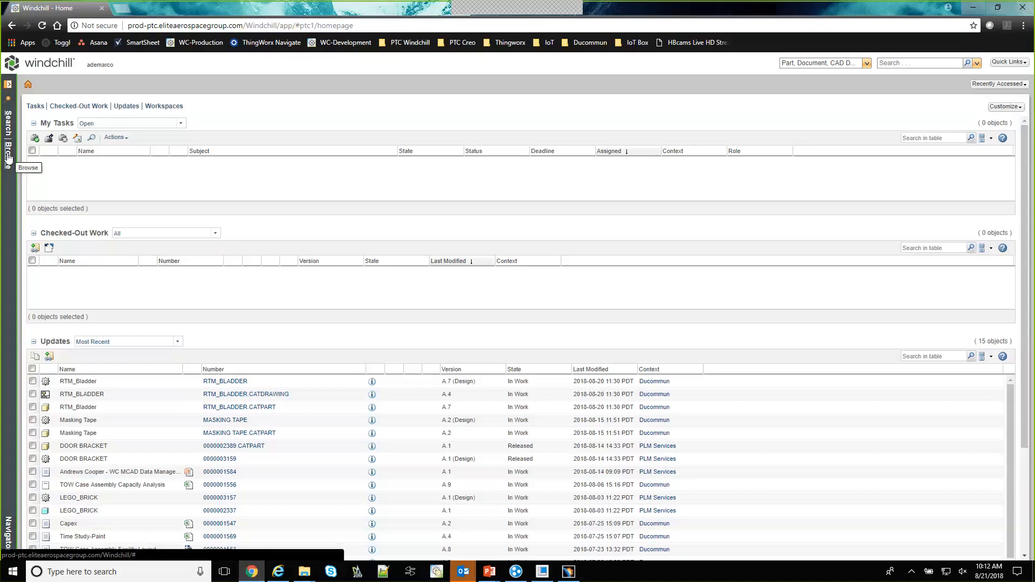
click(894, 63)
text(*housing)
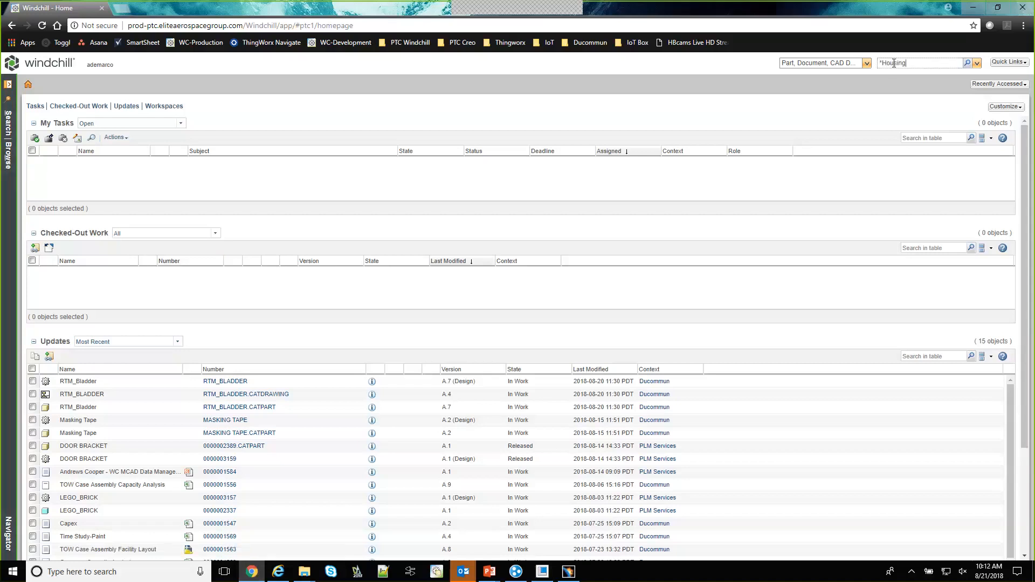
key(Return)
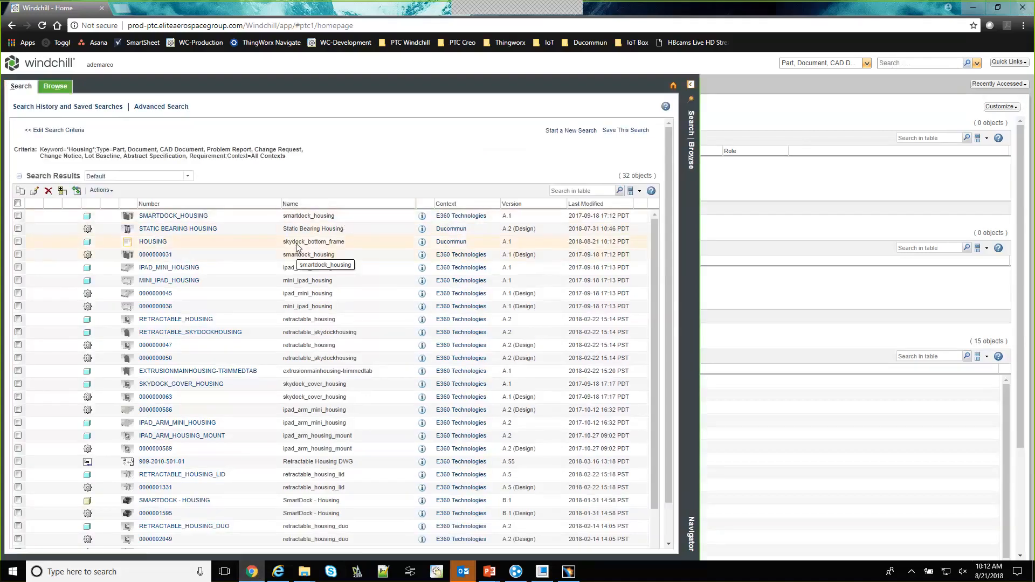
Open the HOUSING CAD part in the Ducommun context and view its details and related objects
click(154, 242)
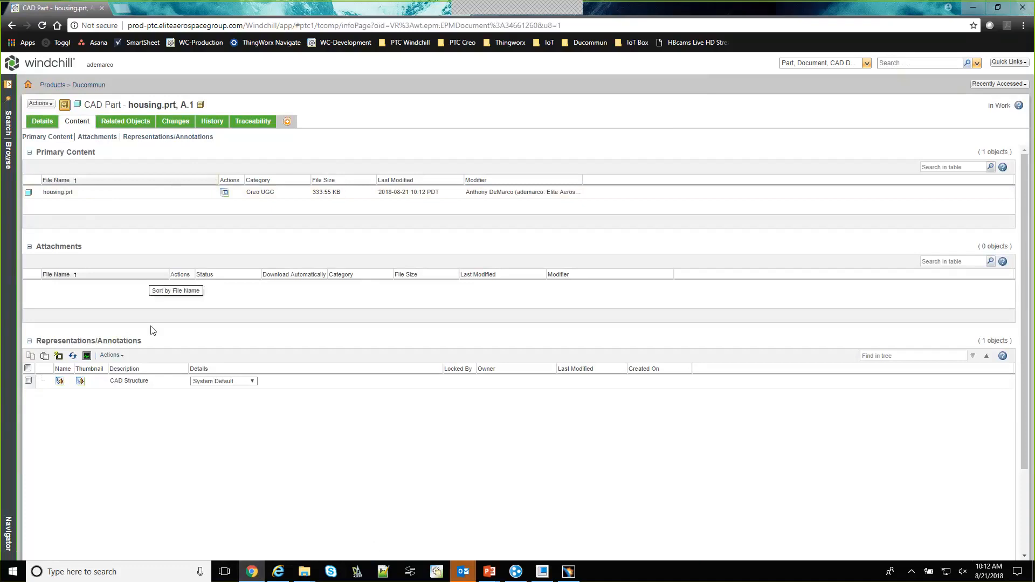
click(39, 121)
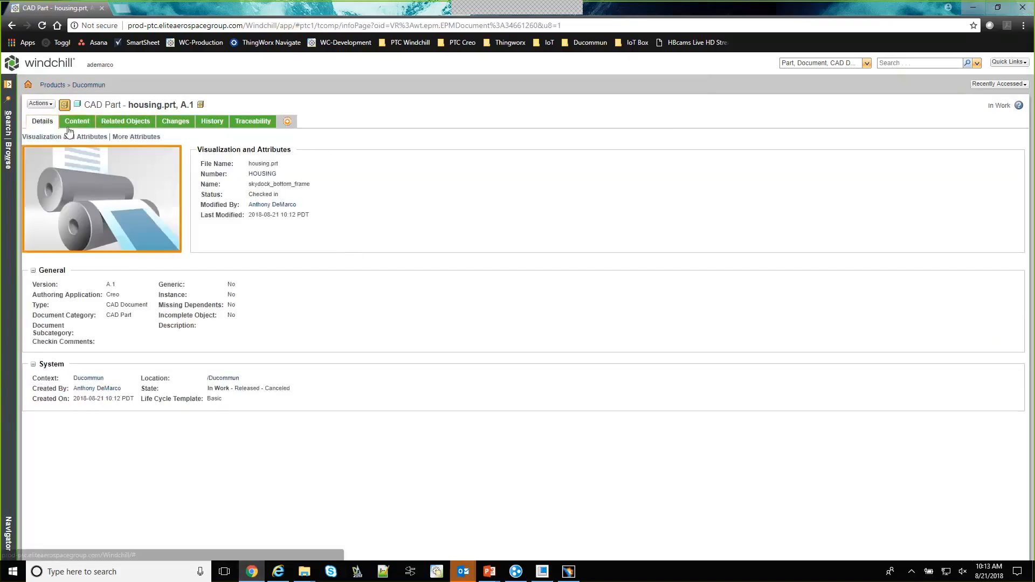
click(123, 123)
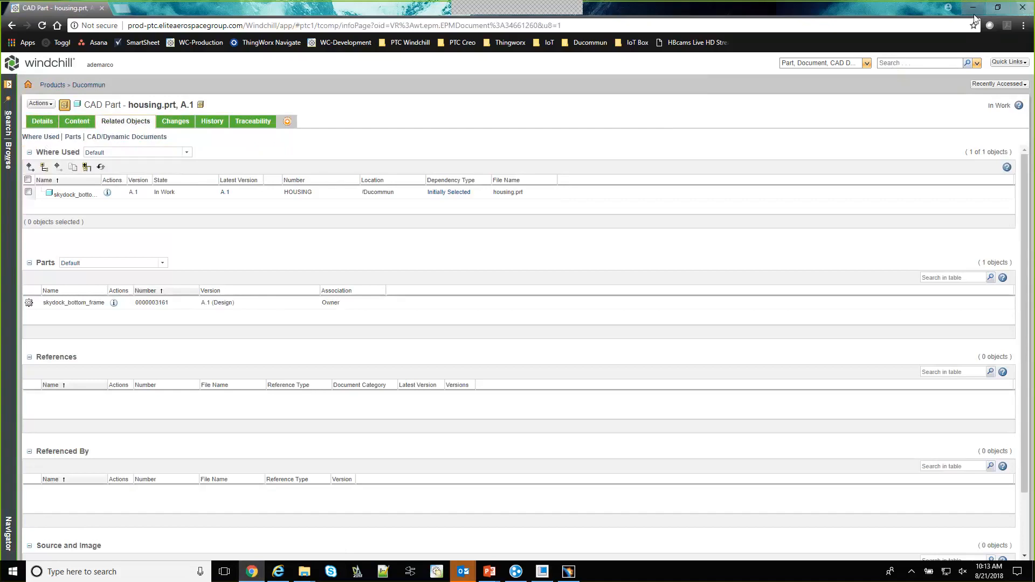
Switch back to Creo Parametric, check out HOUSING from the workspace and return to the model
click(542, 572)
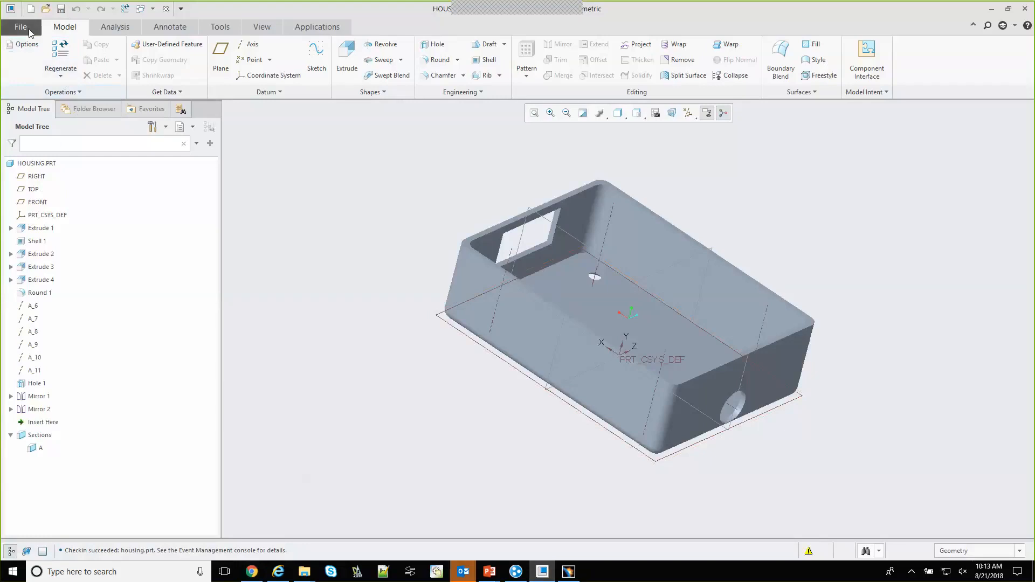
click(87, 112)
click(49, 167)
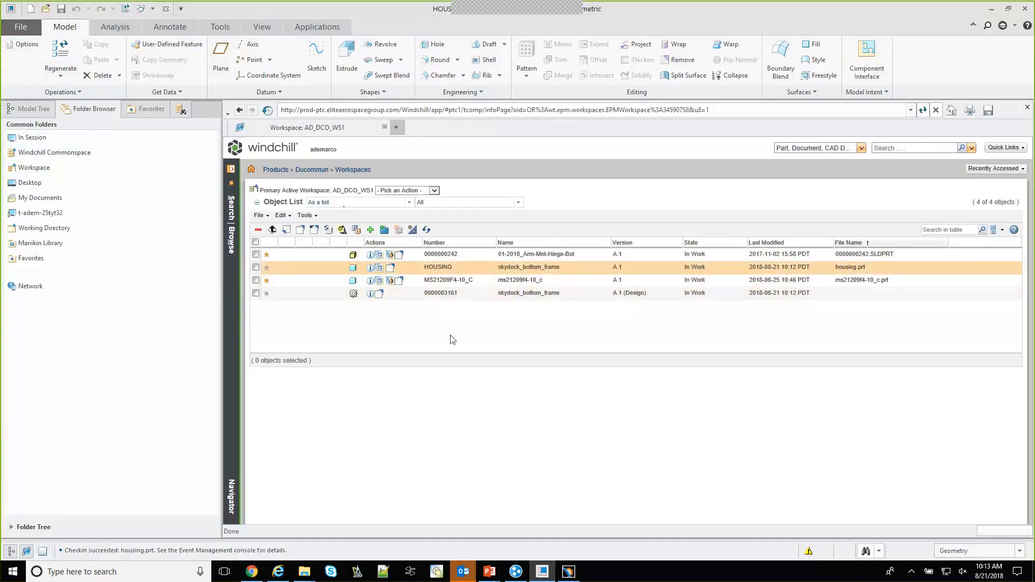
click(473, 295)
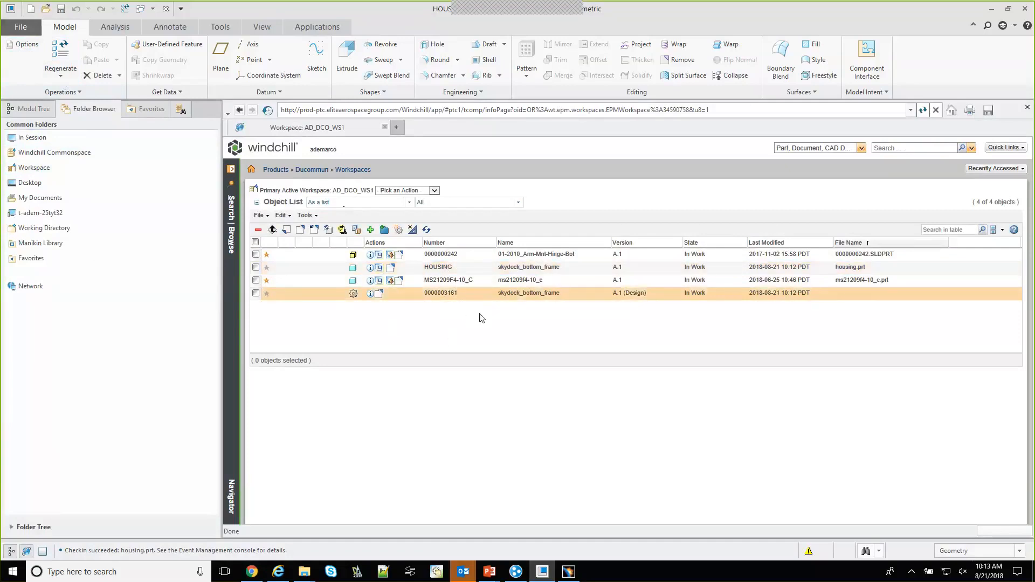
ctrl+scroll(482, 319, up, 1)
ctrl+scroll(496, 326, up, 1)
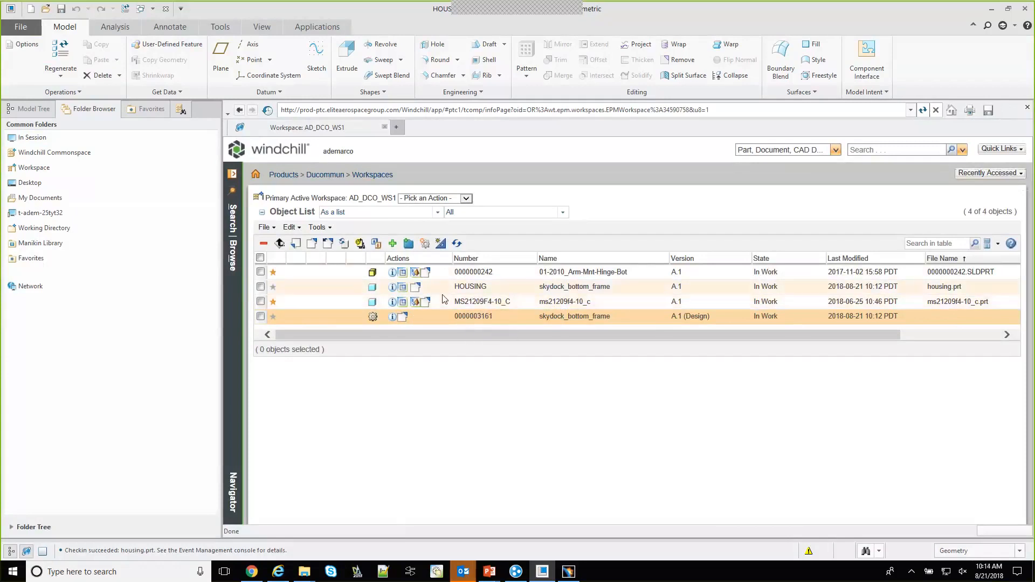
right_click(467, 288)
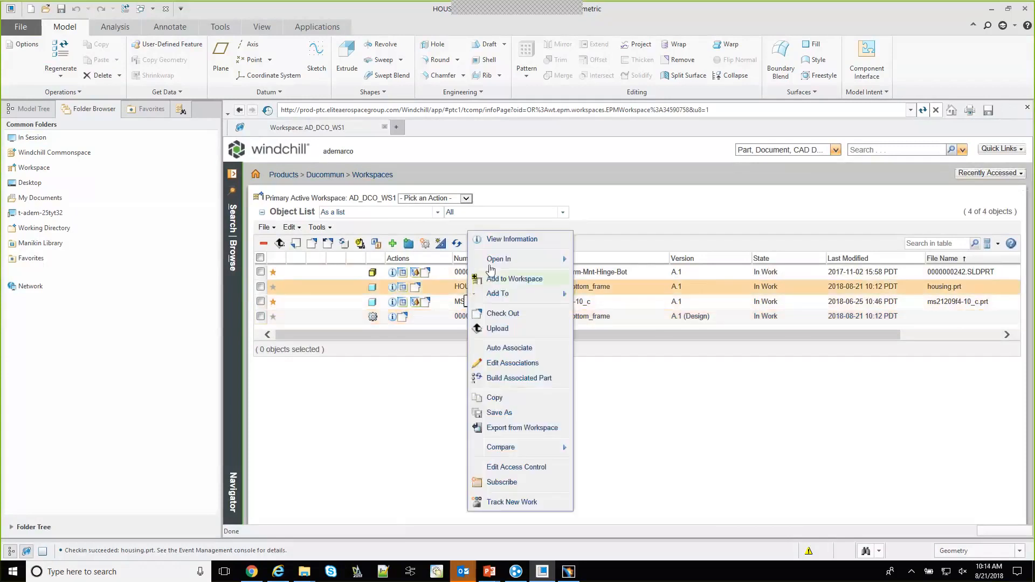
click(503, 315)
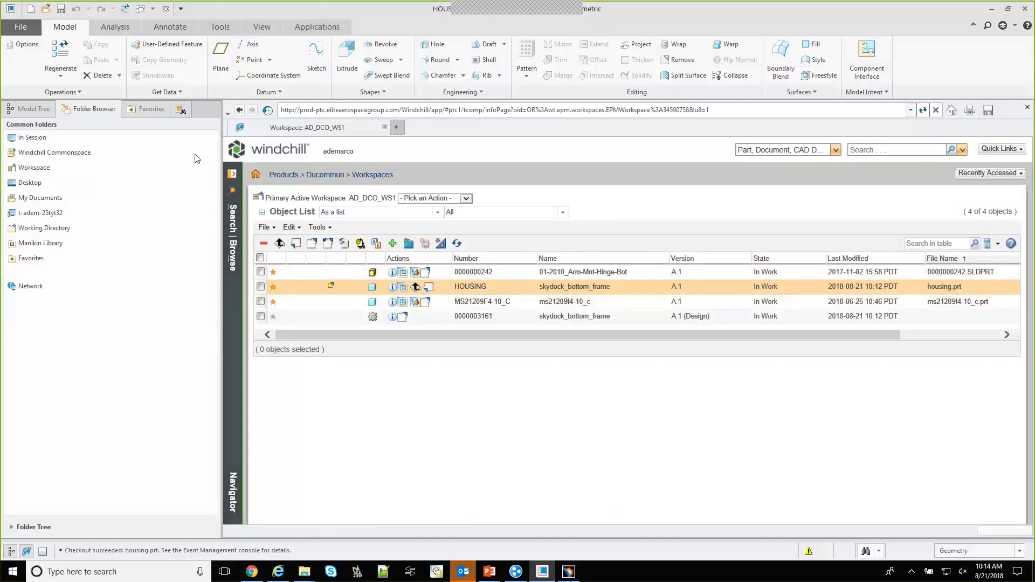
click(1028, 107)
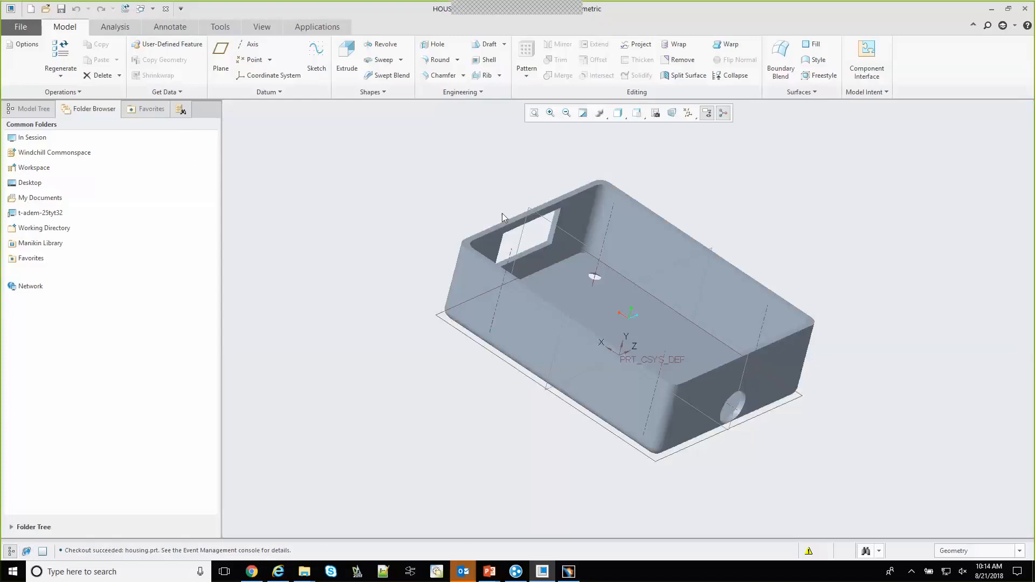
Edit Extrude 2, the rectangular cutout in the housing's end wall, setting its .525 dimension to .4
middle_drag(437, 465, 531, 335)
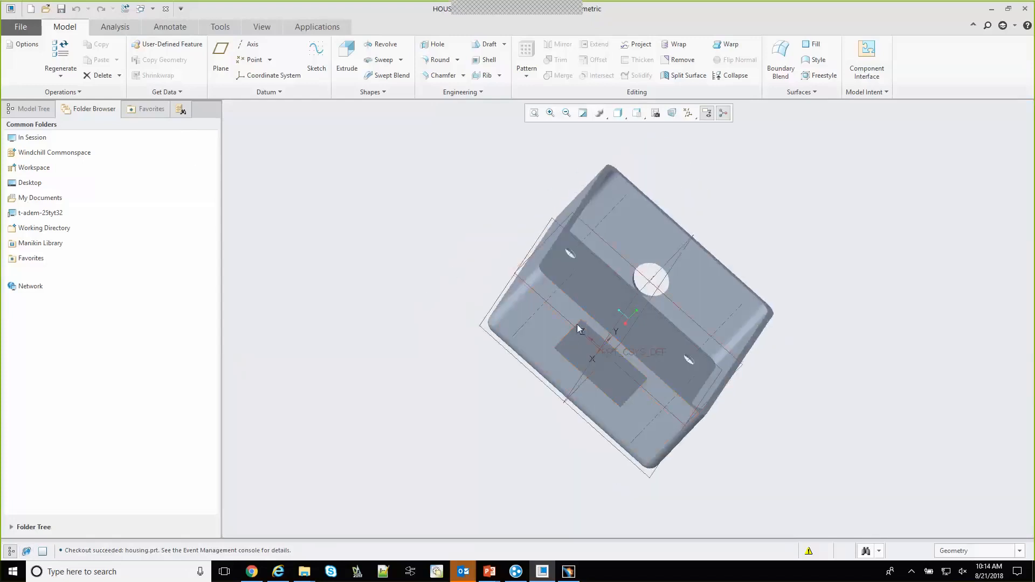
click(44, 110)
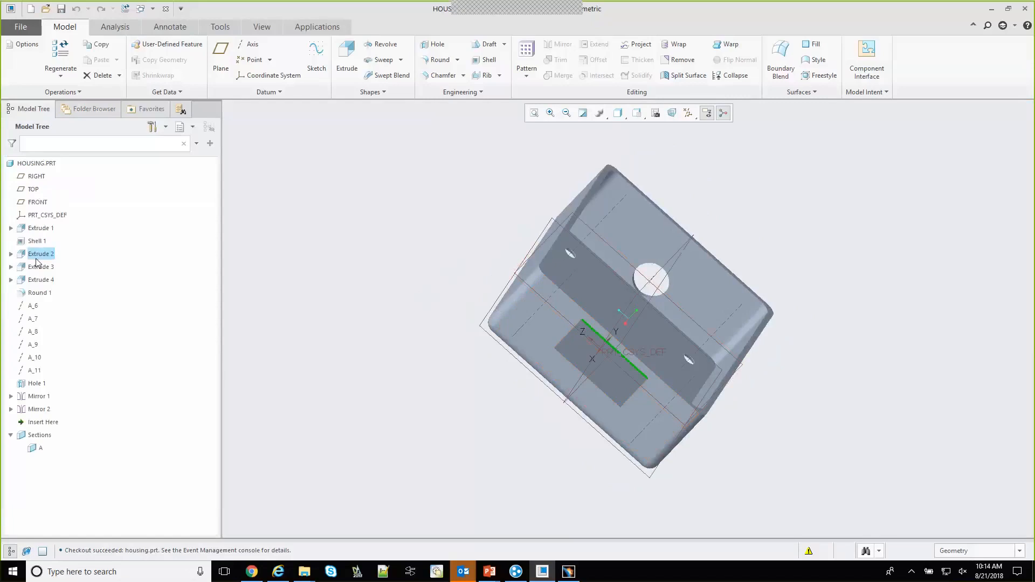
right_click(38, 258)
click(43, 202)
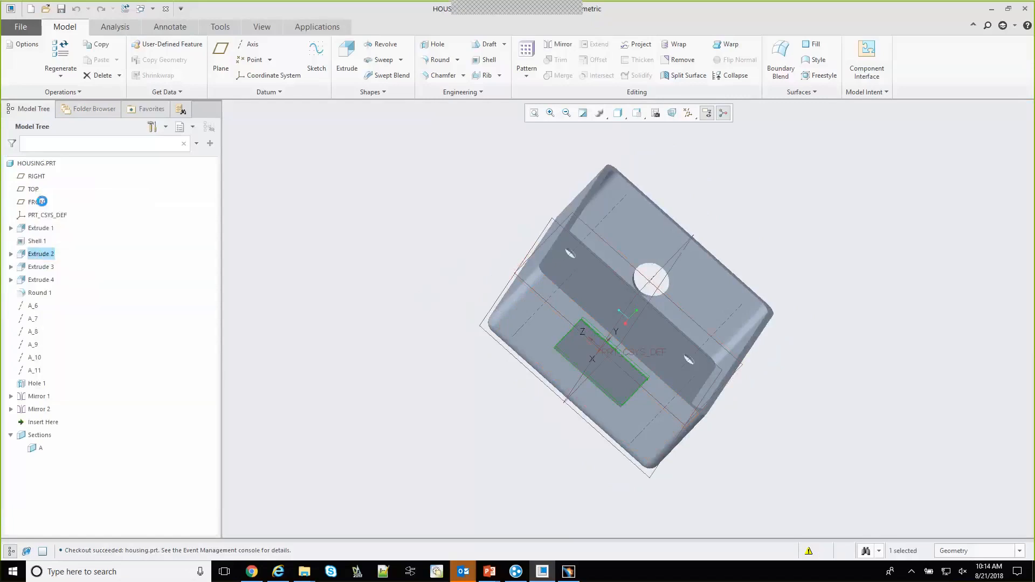
scroll(581, 346, up, 4)
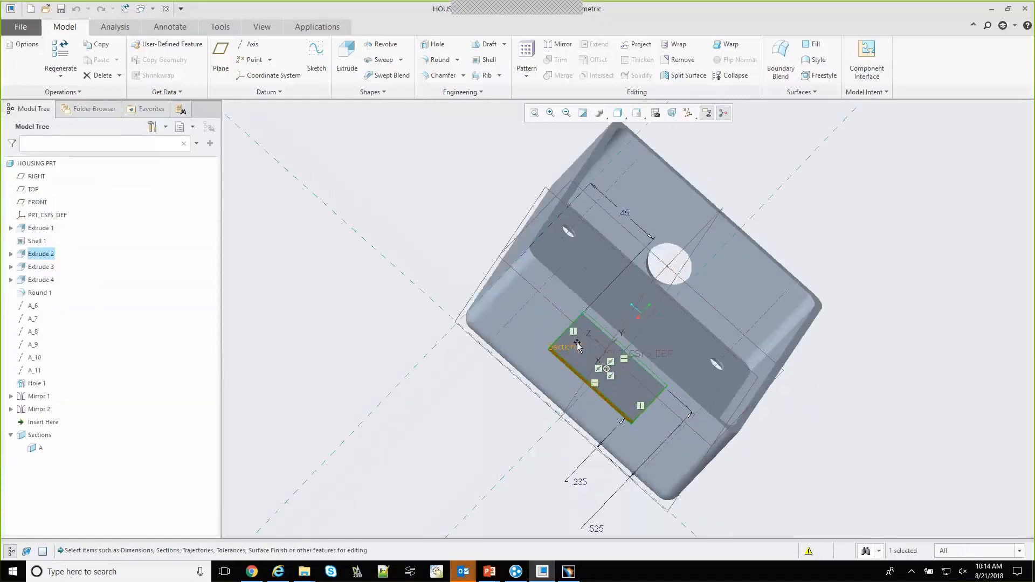
scroll(580, 347, down, 5)
mouse_move(580, 347)
middle_down()
mouse_move(577, 372)
mouse_move(572, 363)
middle_up()
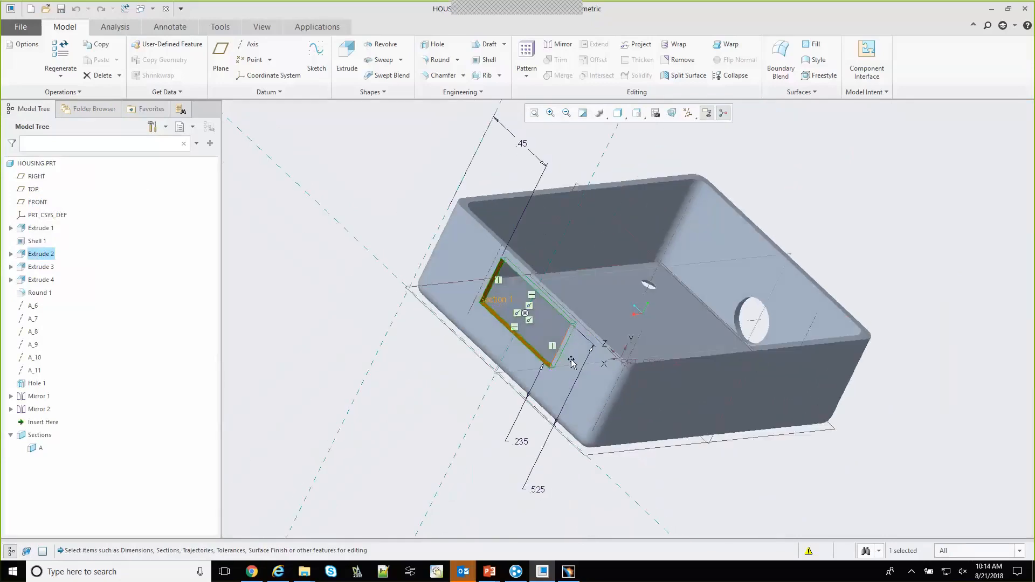
double_click(537, 490)
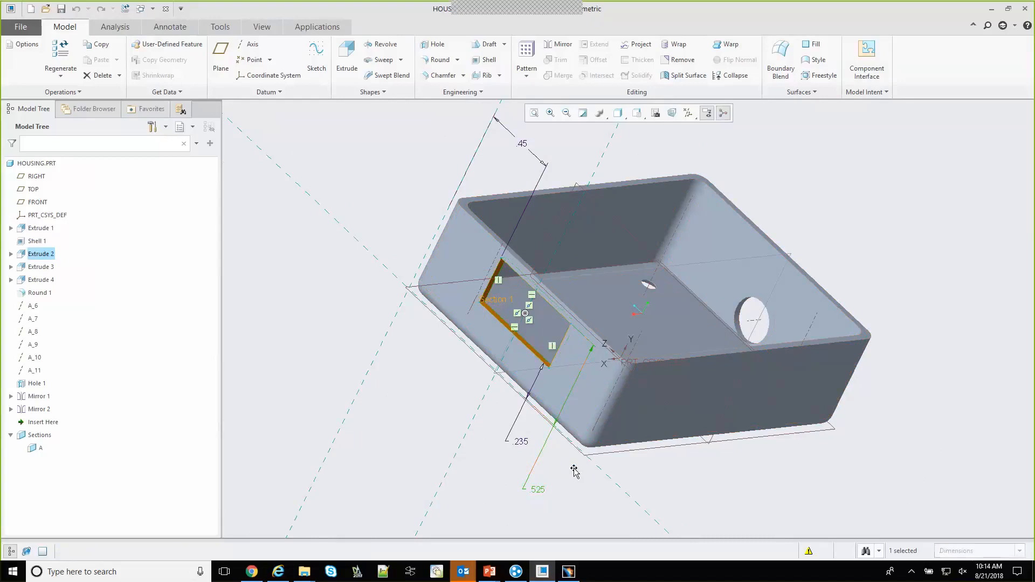
text(.4)
key(Return)
Regenerate the housing part and inspect the modified cutout
click(65, 27)
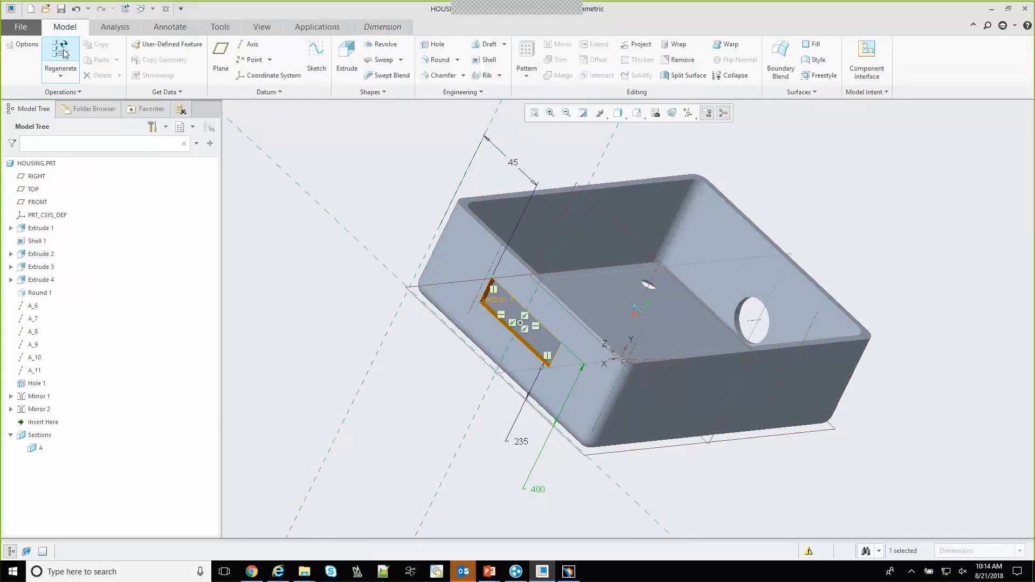
click(585, 436)
scroll(541, 431, down, 2)
scroll(541, 431, up, 4)
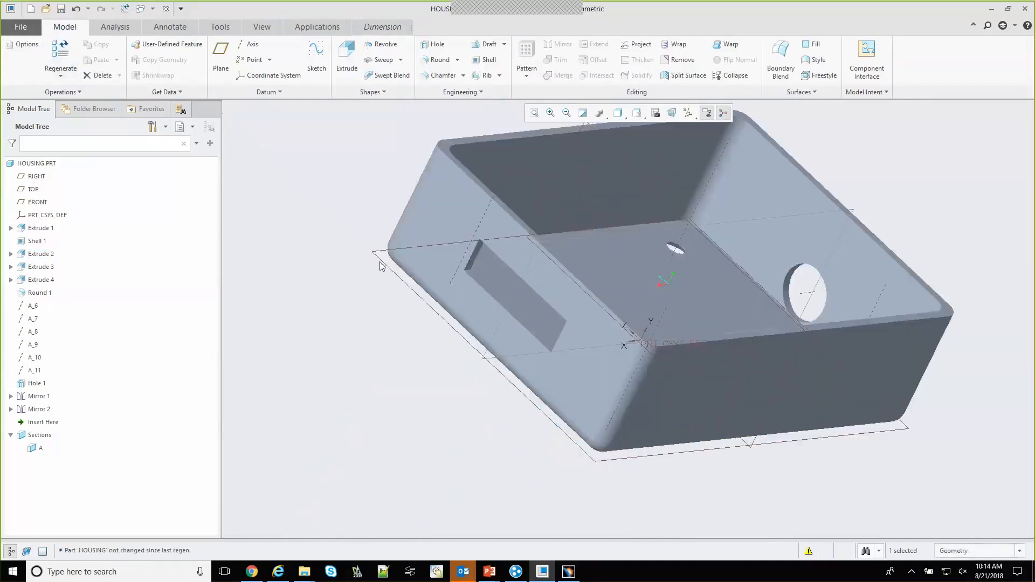
scroll(539, 250, down, 1)
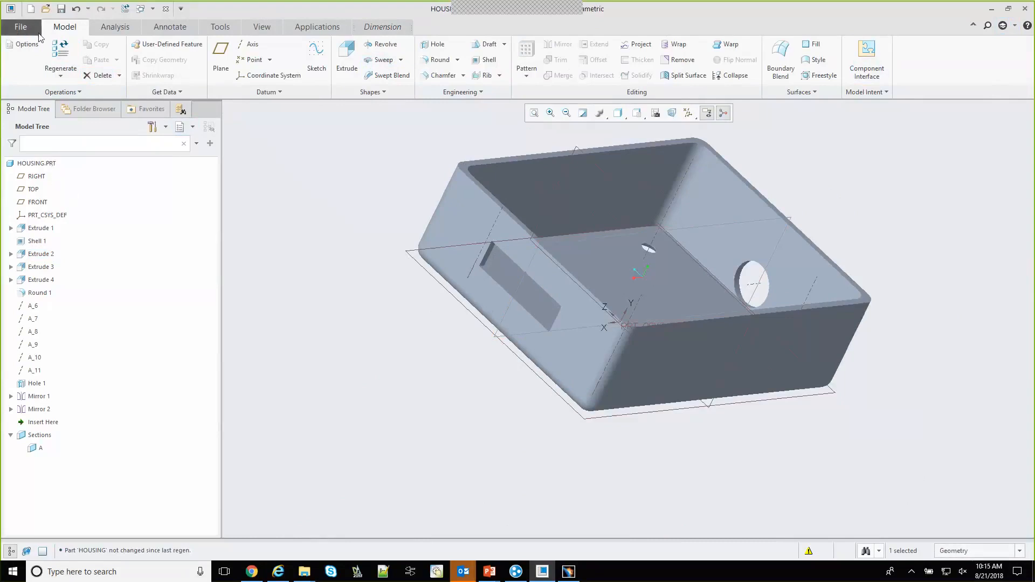
Start the check-in of the modified HOUSING part from the workspace
click(89, 109)
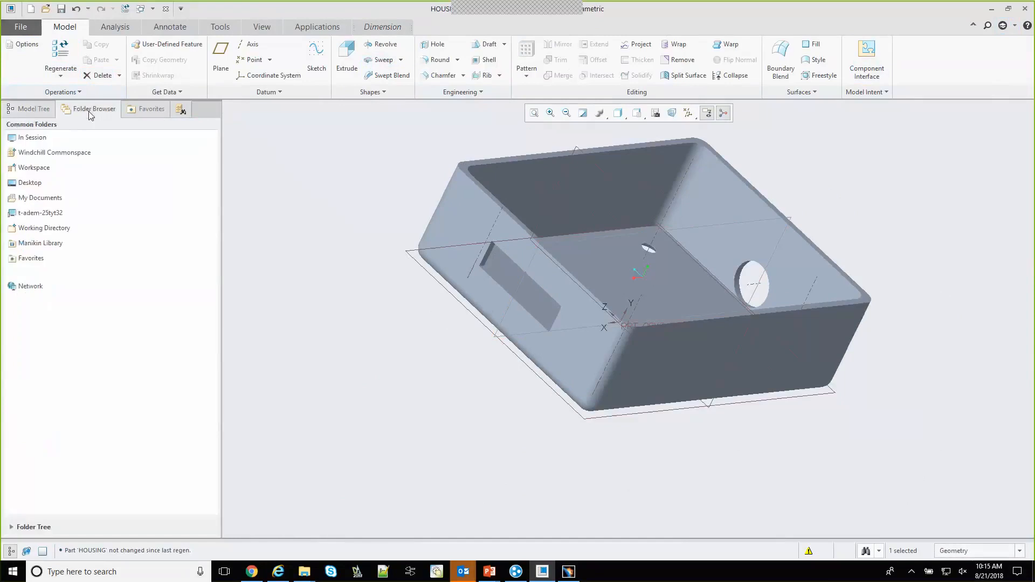
click(42, 168)
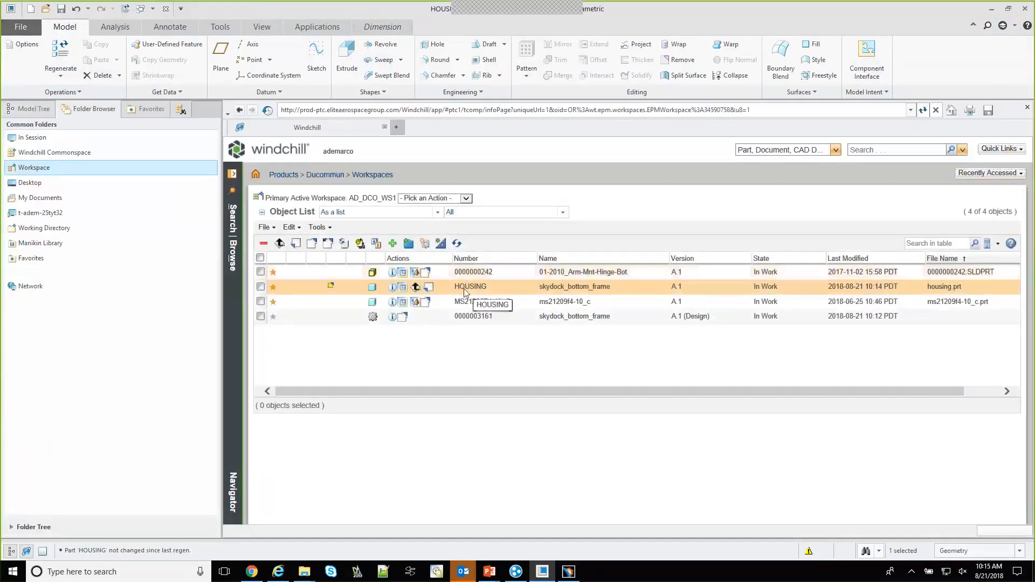
right_click(466, 290)
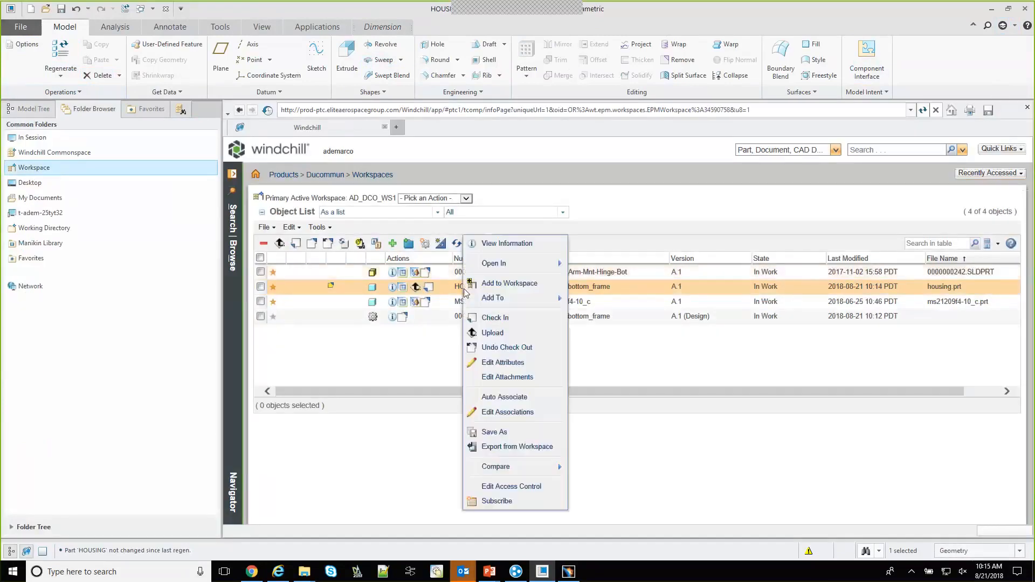
click(533, 320)
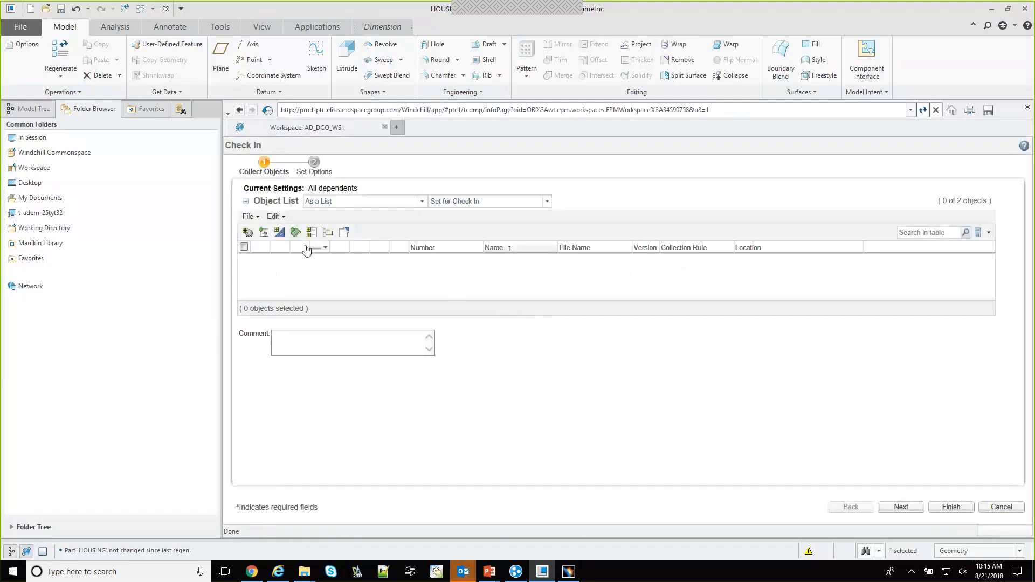
List all objects in the check-in, select HOUSING and try to finish the check-in
click(541, 201)
click(472, 213)
click(244, 260)
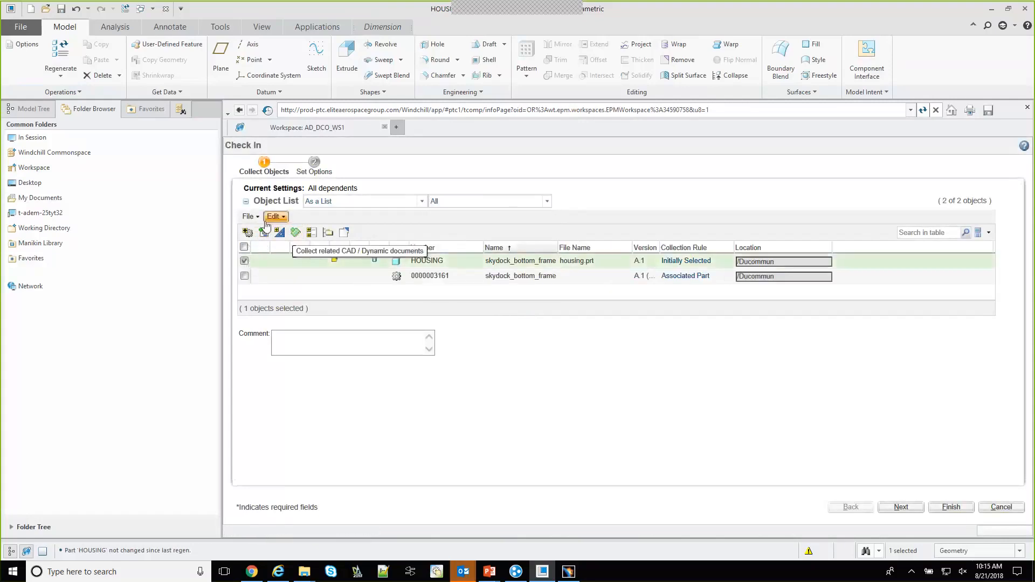
click(287, 262)
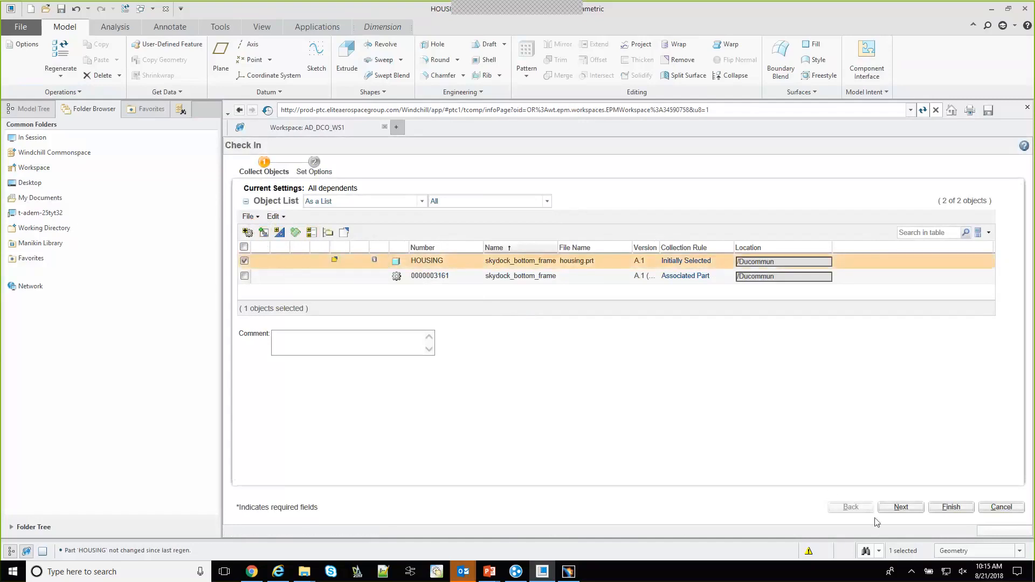
click(951, 507)
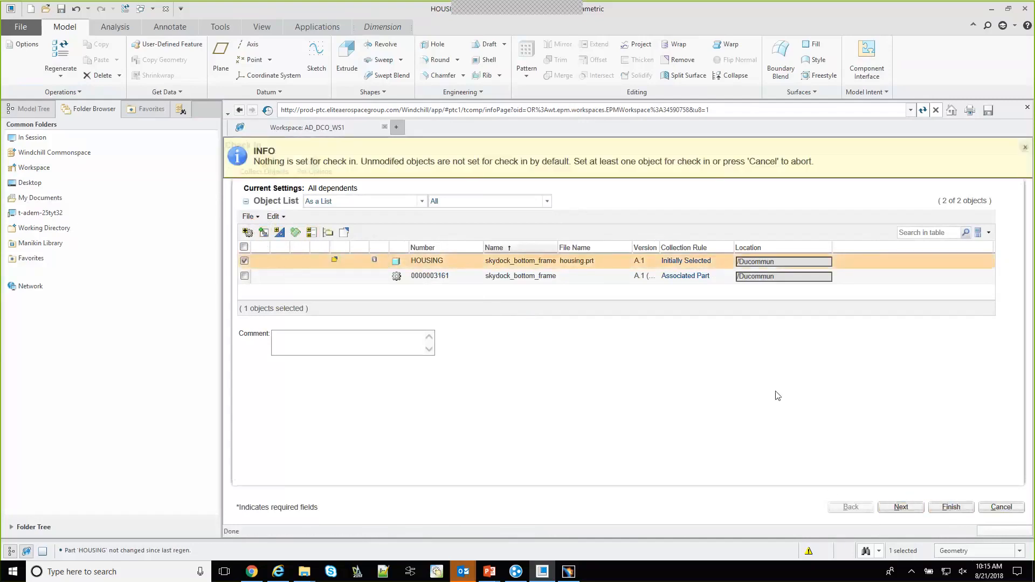
Dismiss the notice, set the selected HOUSING part for check-in and complete the check-in
click(1025, 147)
click(254, 217)
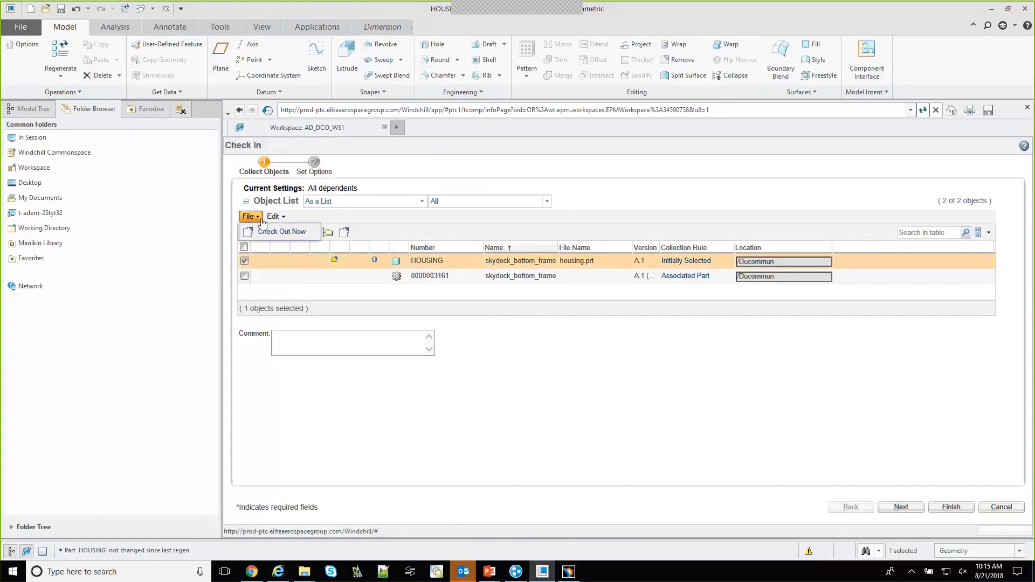
click(273, 217)
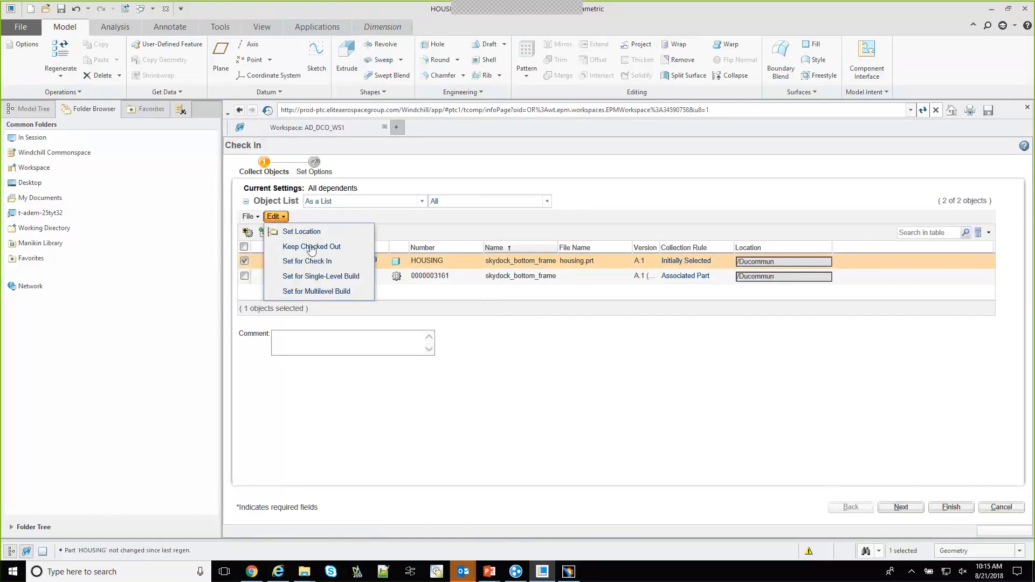
click(315, 262)
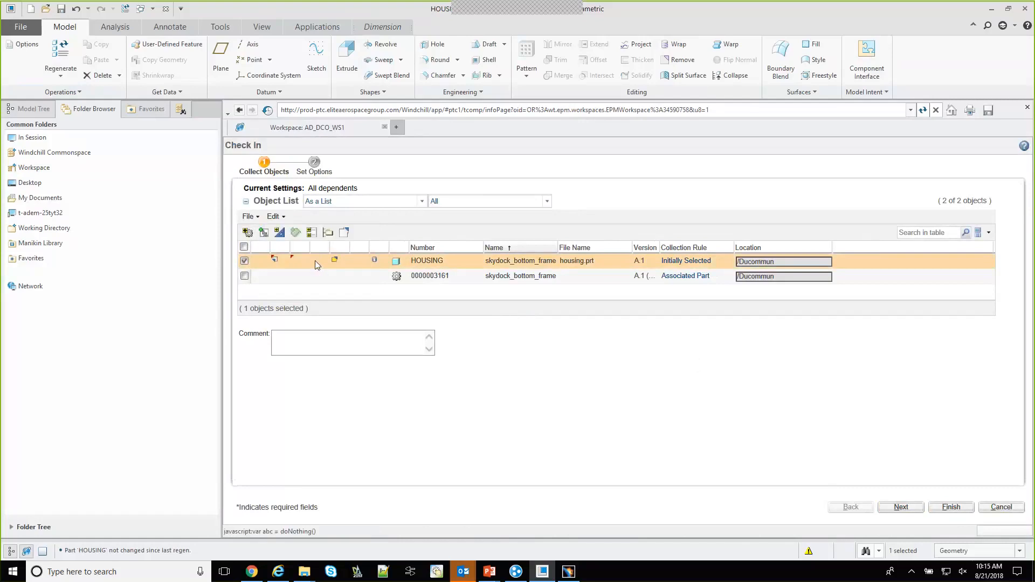
click(952, 507)
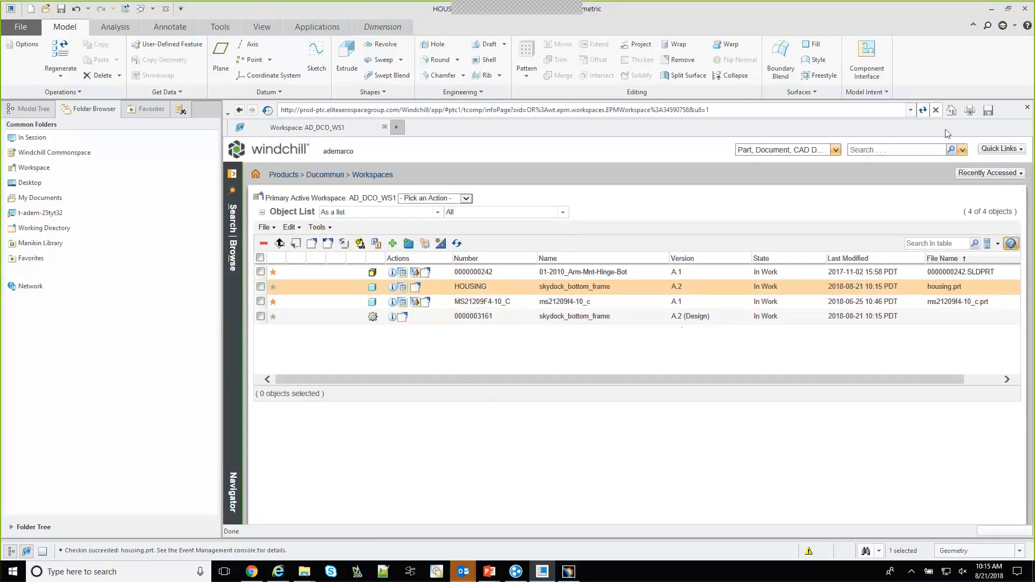
Switch from Creo Parametric to the Windchill Workgroup Manager and open its workspace
click(991, 8)
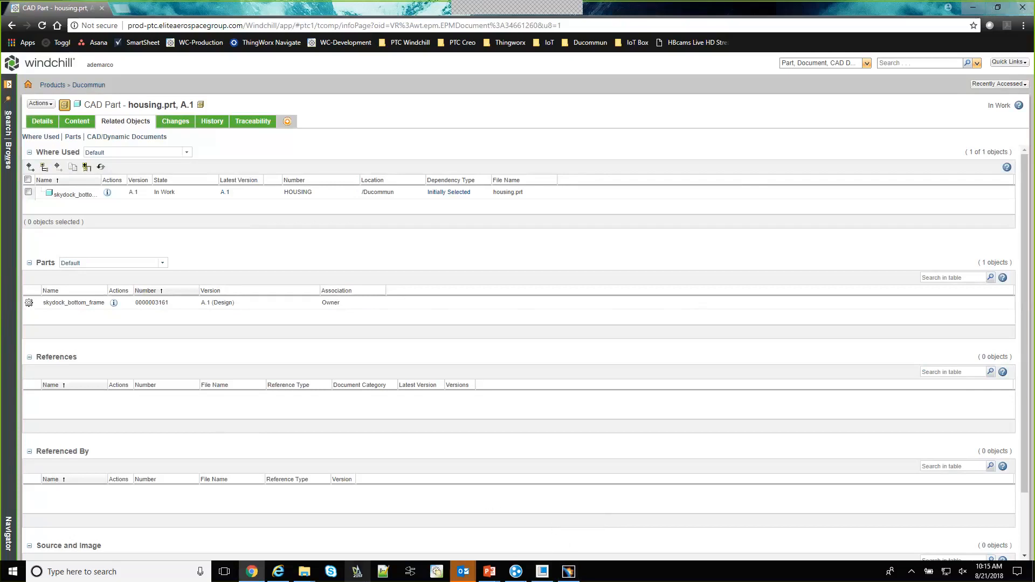
click(442, 572)
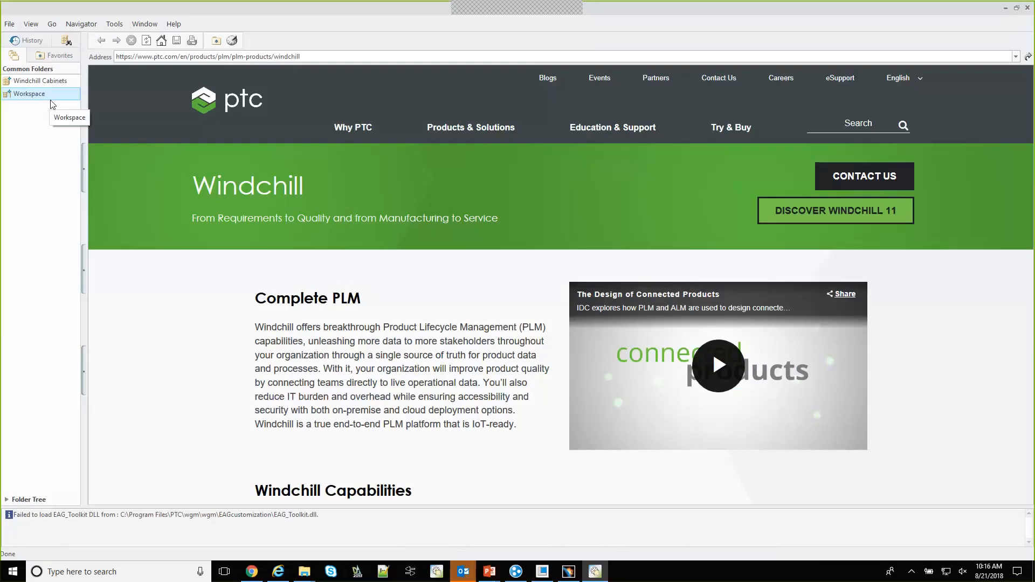
click(47, 96)
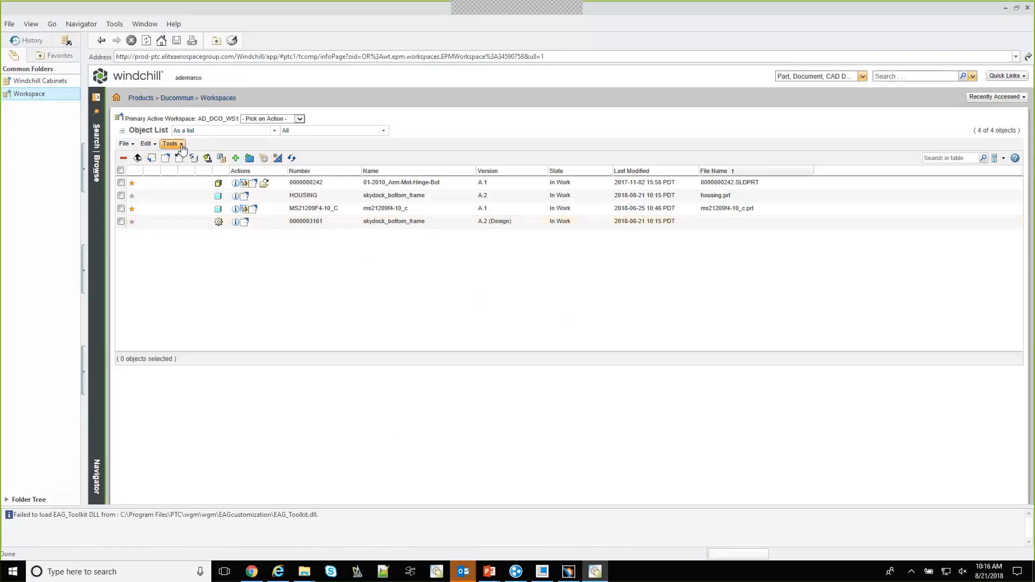
Start an import to the workspace, add Latch.CATPart from the desktop and continue to the import options
click(182, 146)
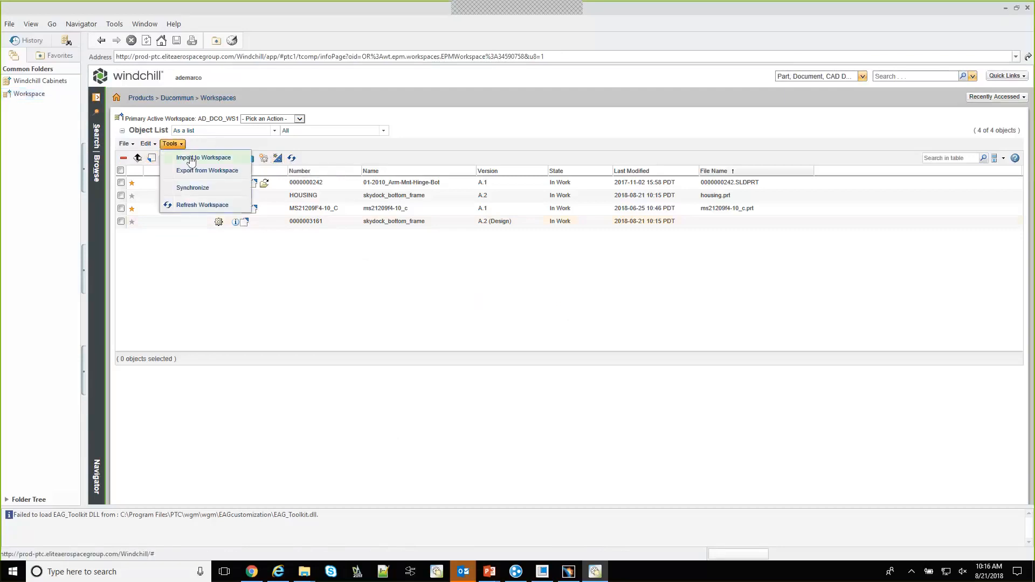
click(191, 159)
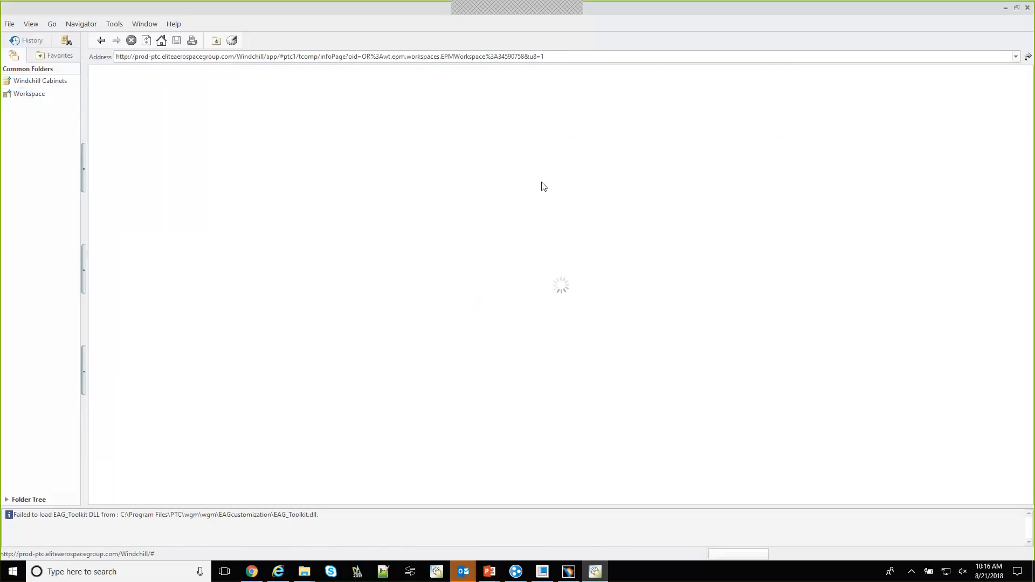
click(129, 188)
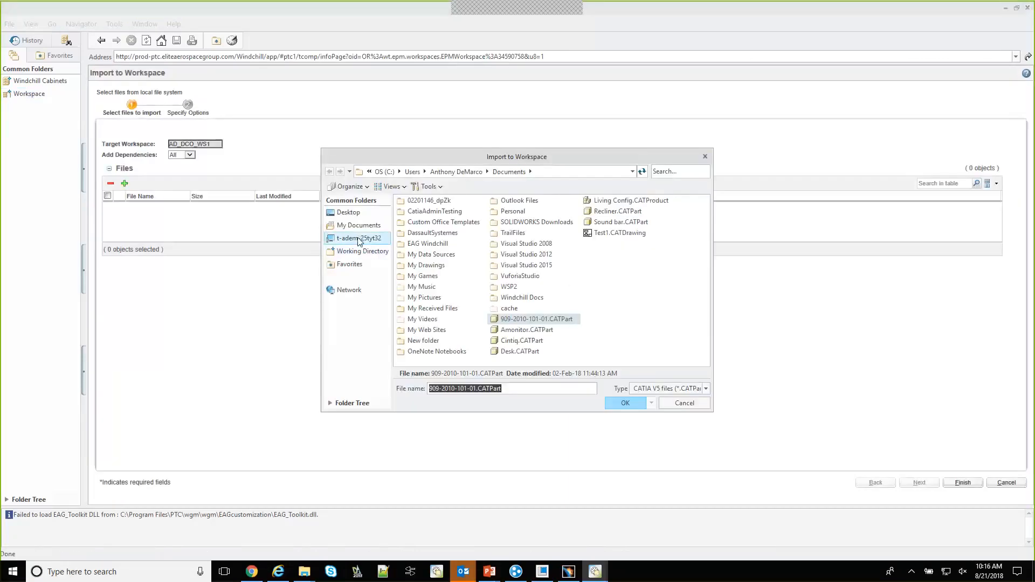
click(348, 212)
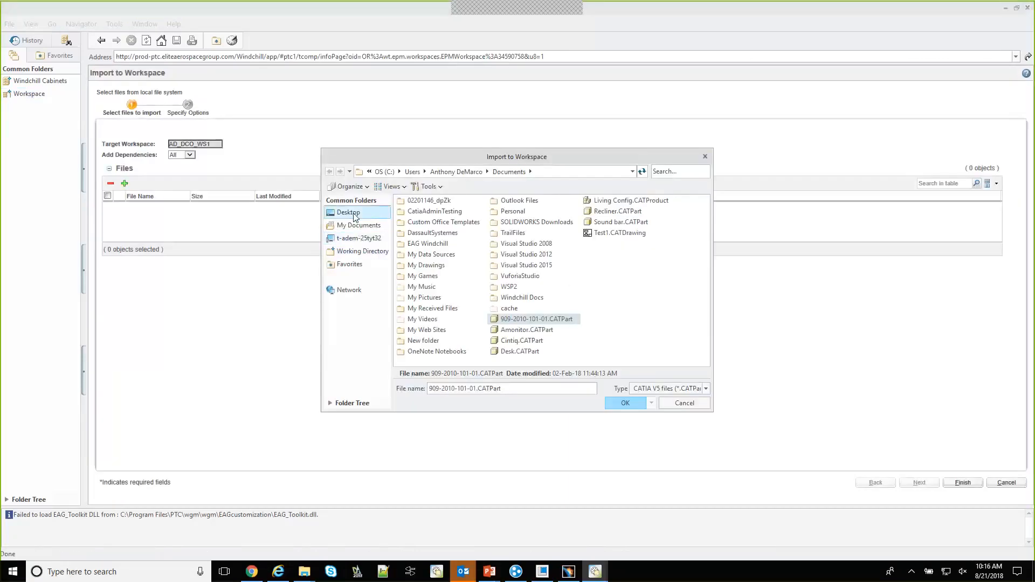
click(625, 404)
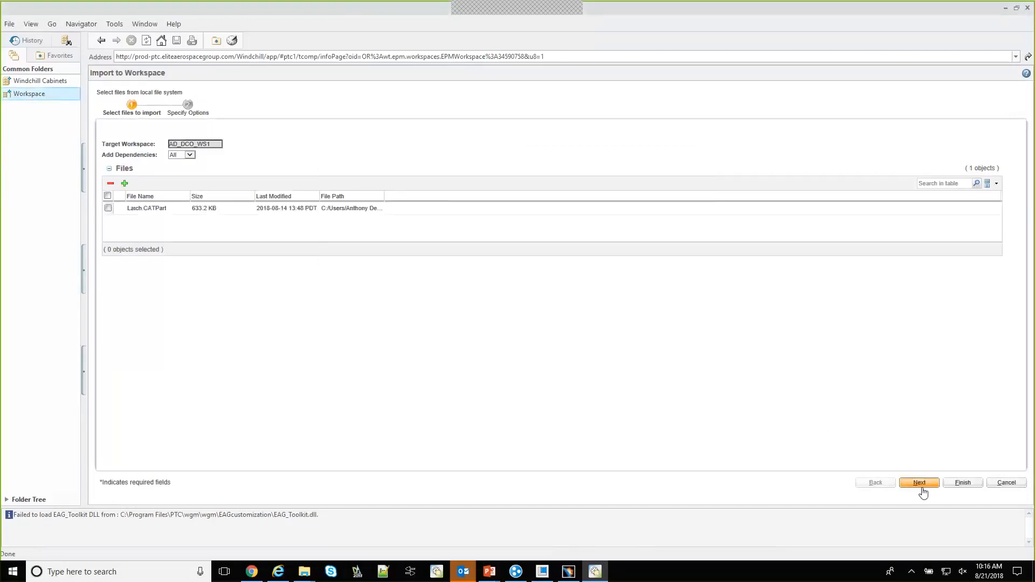
click(922, 484)
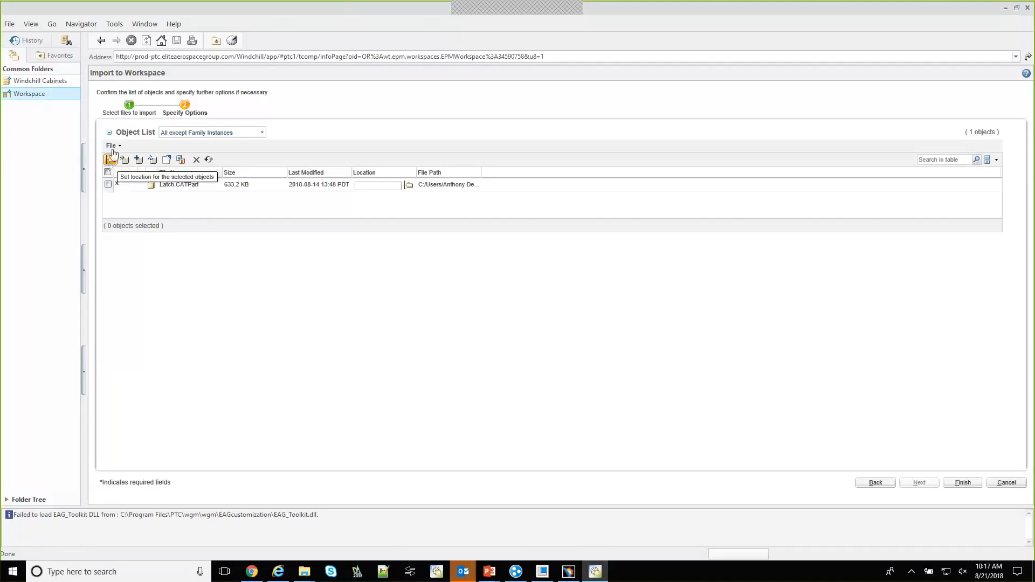
Set the location of Latch.CATPart to the CAD Documents folder in the Sandbox product, finish the import and return to the workspace
click(408, 186)
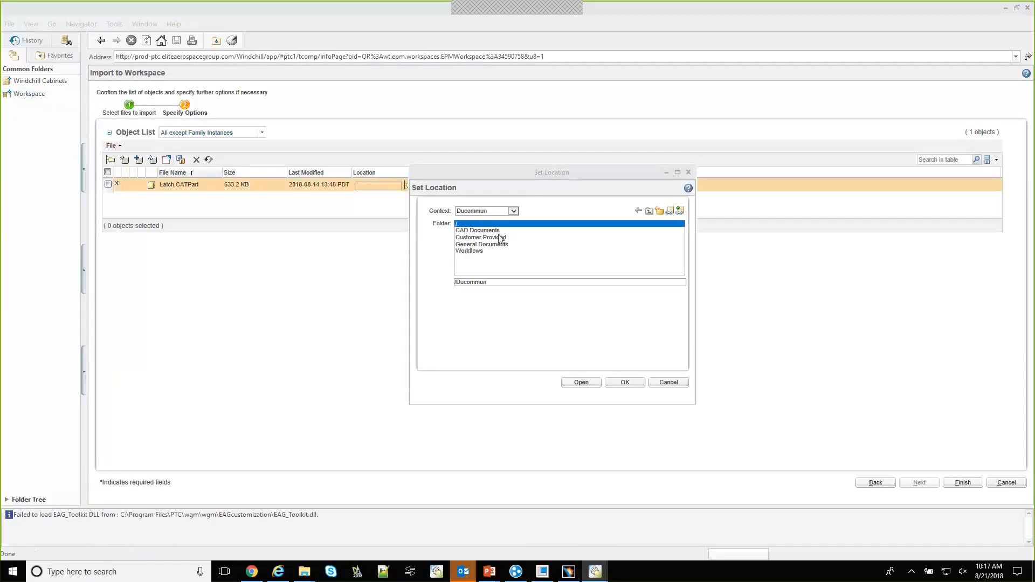
click(513, 211)
click(482, 243)
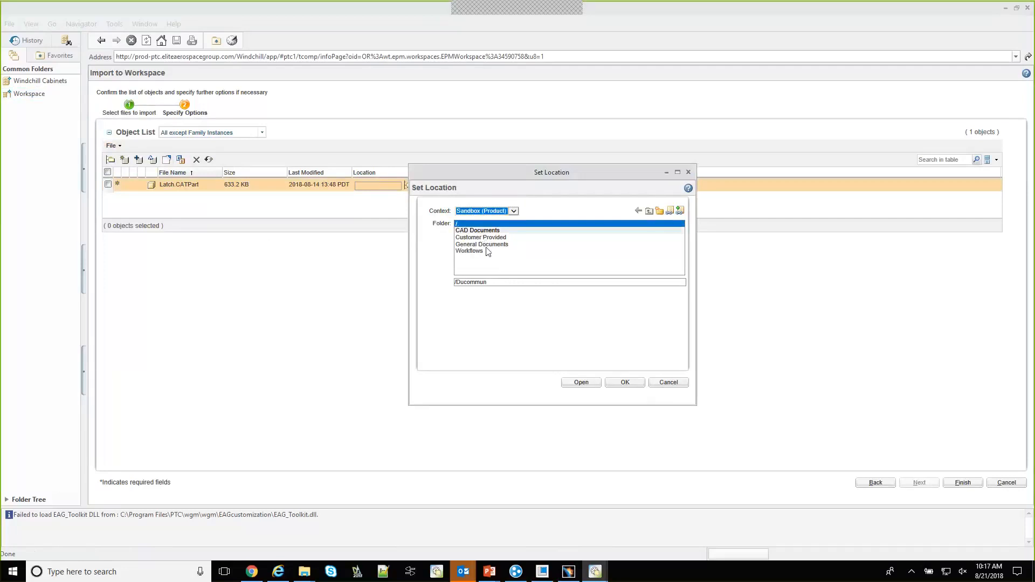
click(495, 231)
click(625, 383)
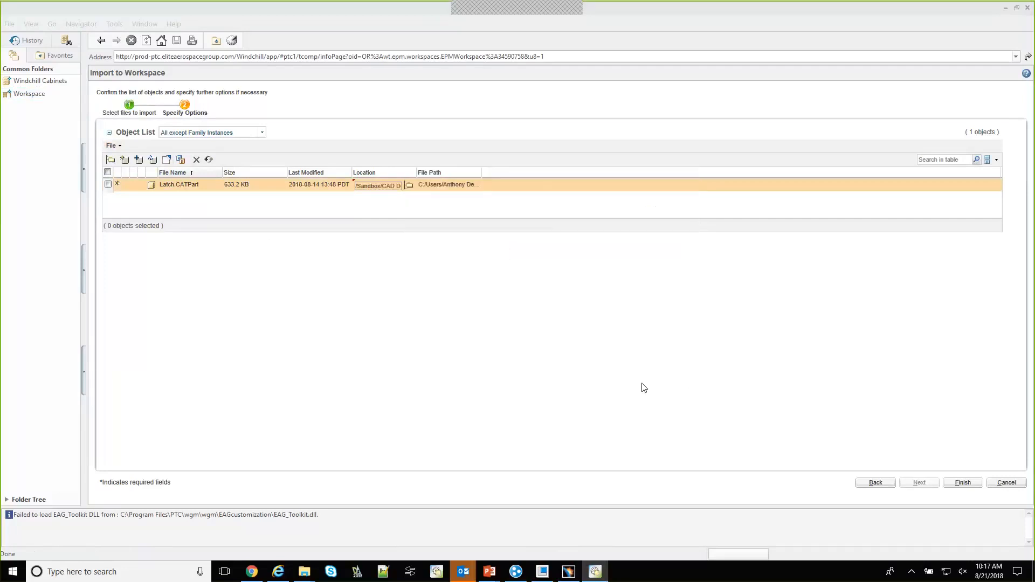
click(962, 484)
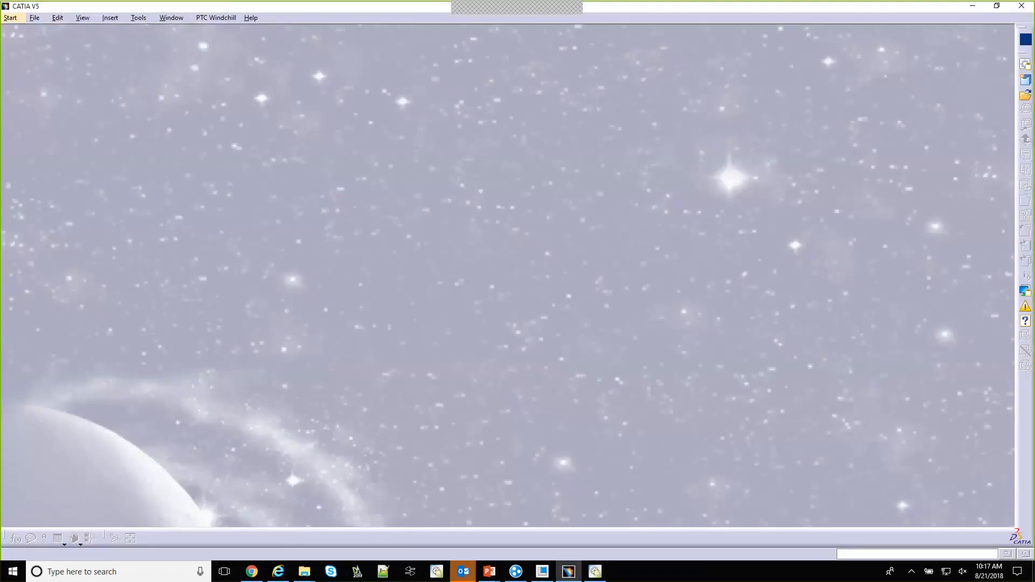
click(974, 8)
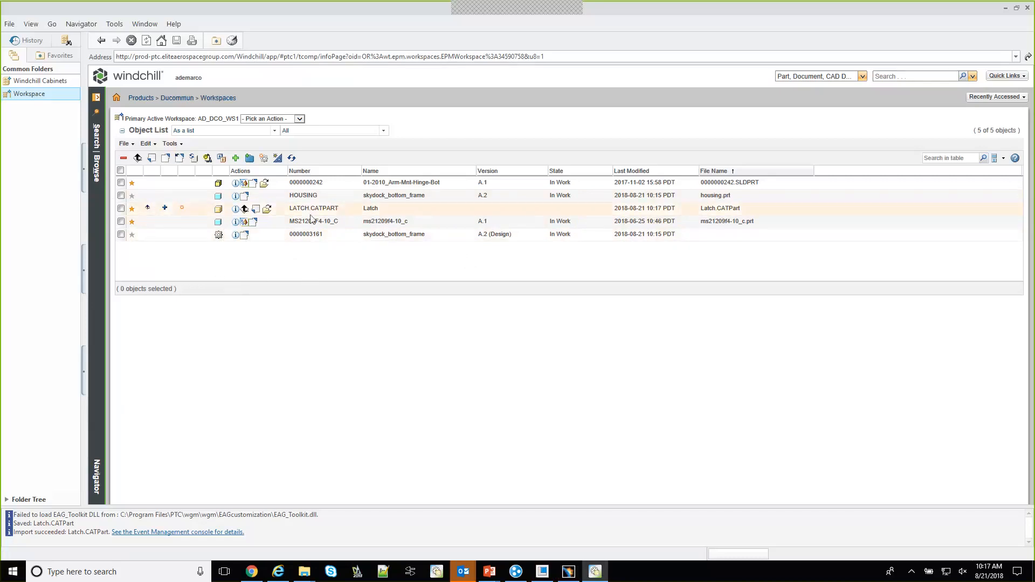
Check in LATCH.CATPART from the workspace with its preset Sandbox location
click(291, 212)
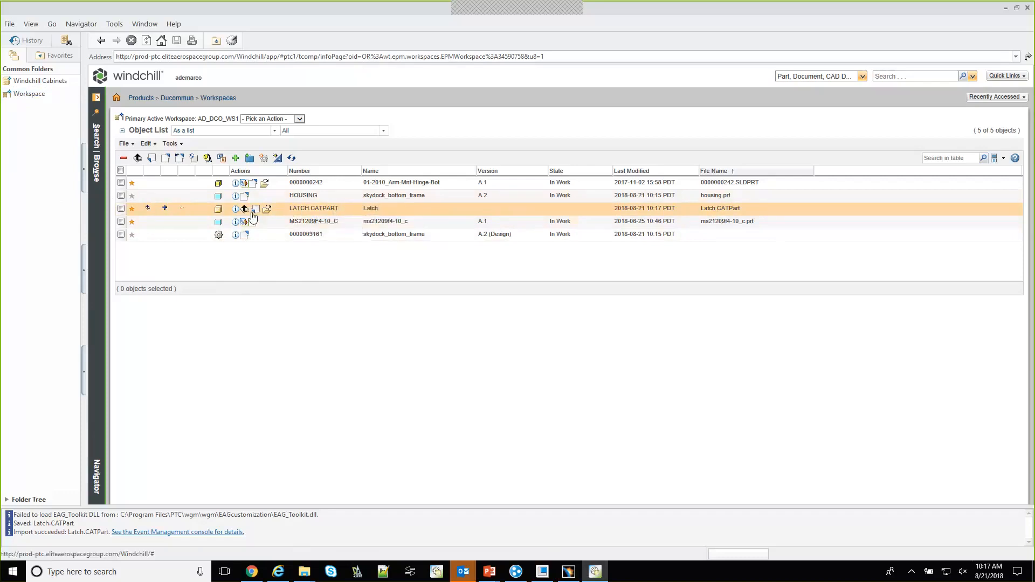
right_click(291, 214)
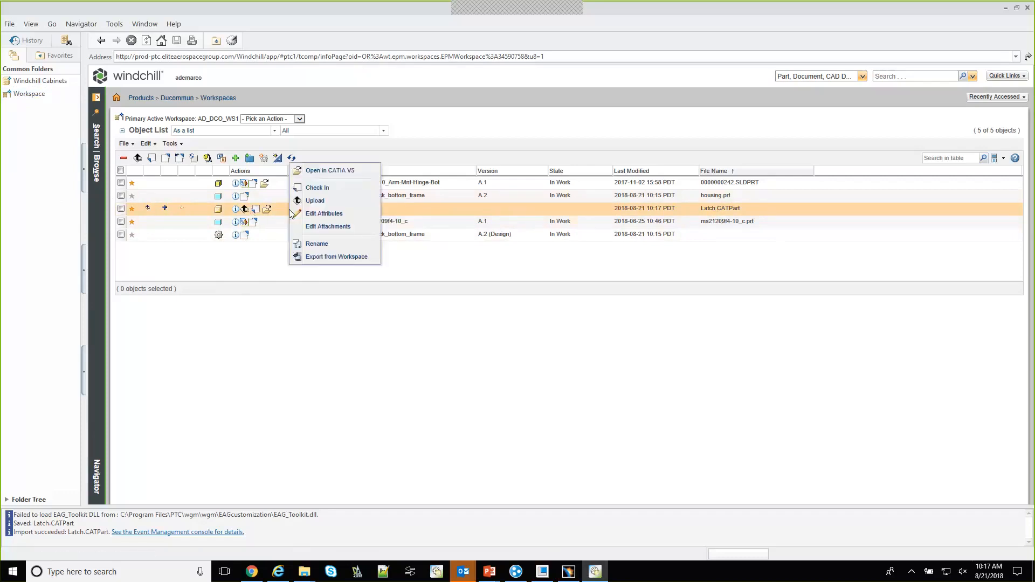
click(333, 190)
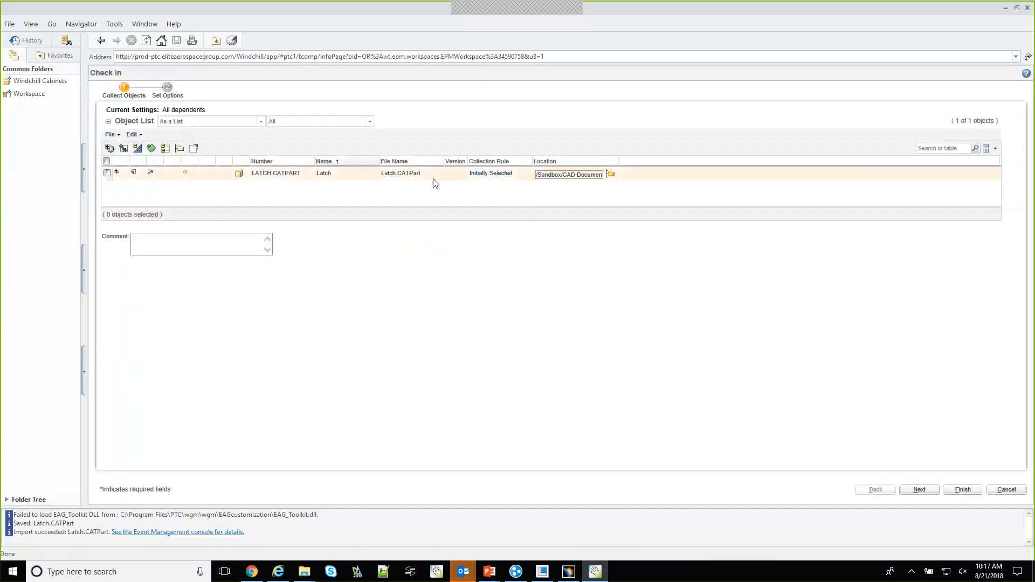
click(953, 492)
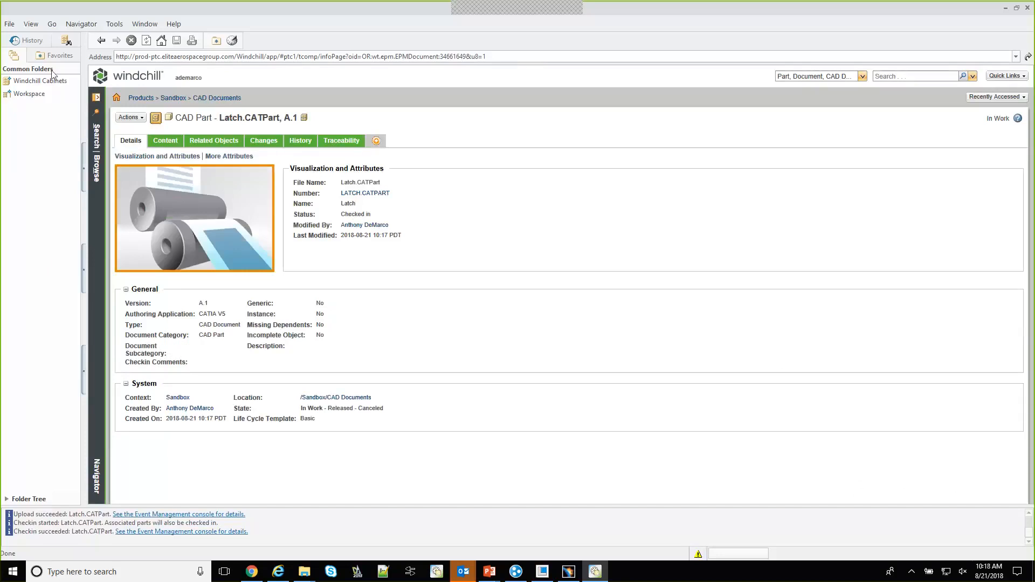
Return to the workspace, sort its objects by number and open LATCH.CATPART in CATIA V5
click(27, 95)
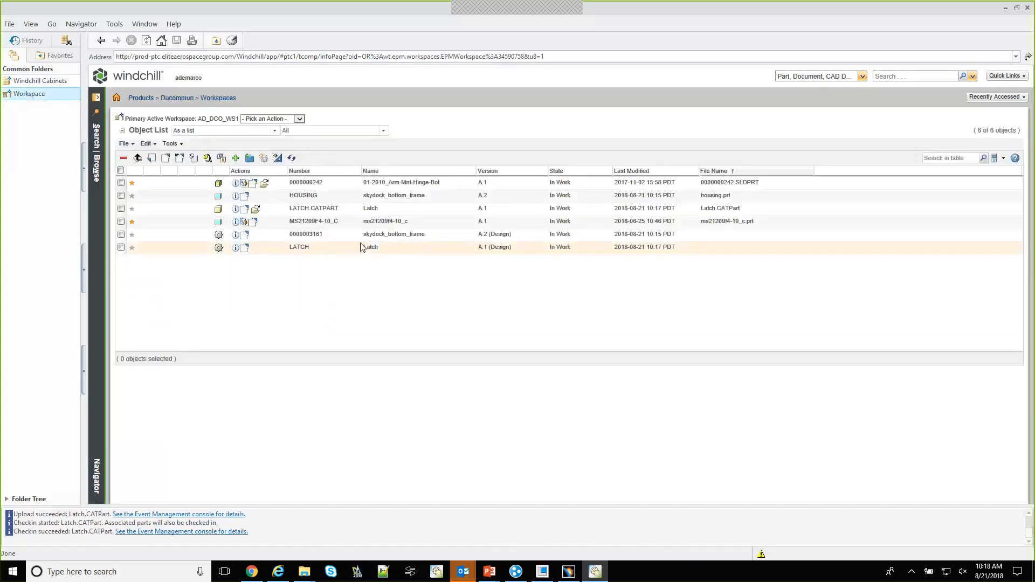
double_click(364, 212)
click(297, 172)
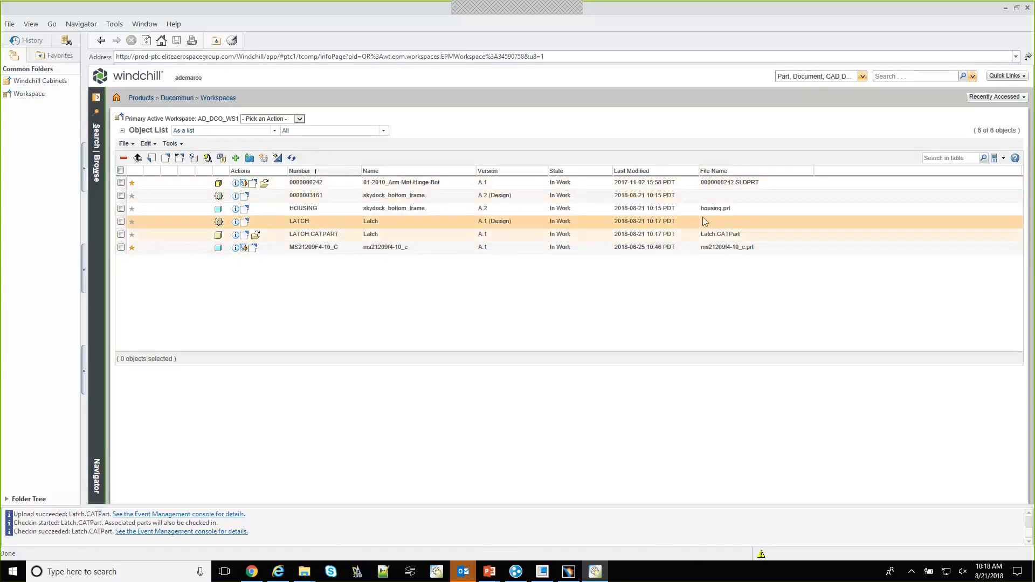
click(257, 239)
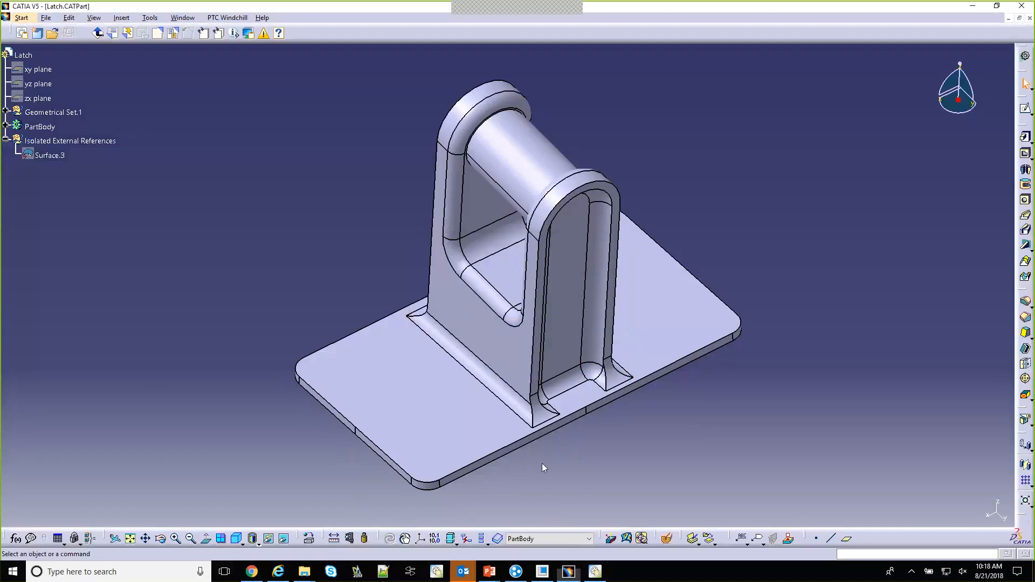
Inspect the opened latch model, its base plate and upright bracket
mouse_move(539, 478)
middle_down()
mouse_move(532, 439)
mouse_move(532, 453)
mouse_move(544, 423)
mouse_move(550, 472)
middle_up()
middle_drag(499, 407, 476, 425)
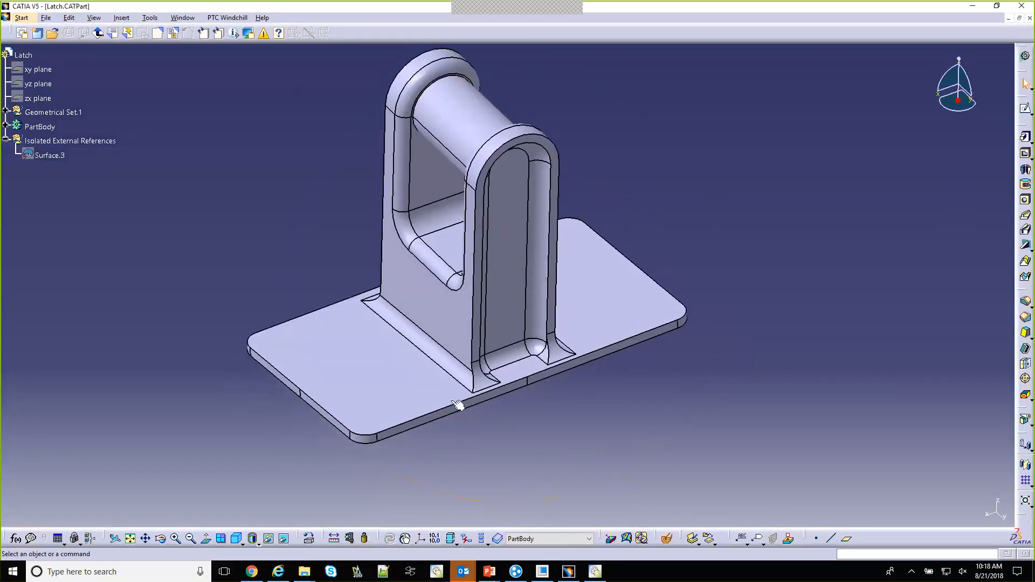
click(436, 436)
middle_drag(436, 436, 478, 475)
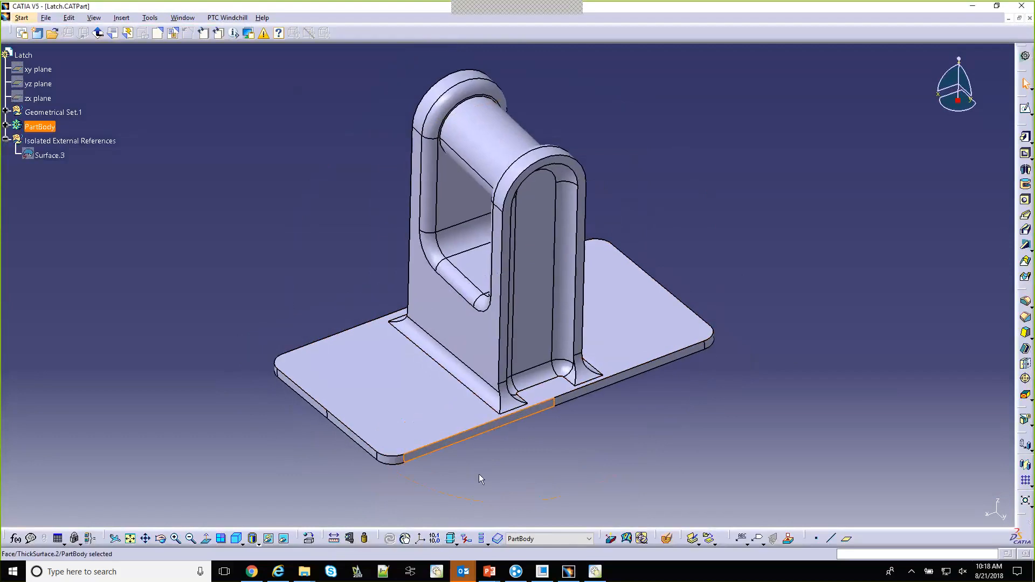
click(477, 438)
click(178, 157)
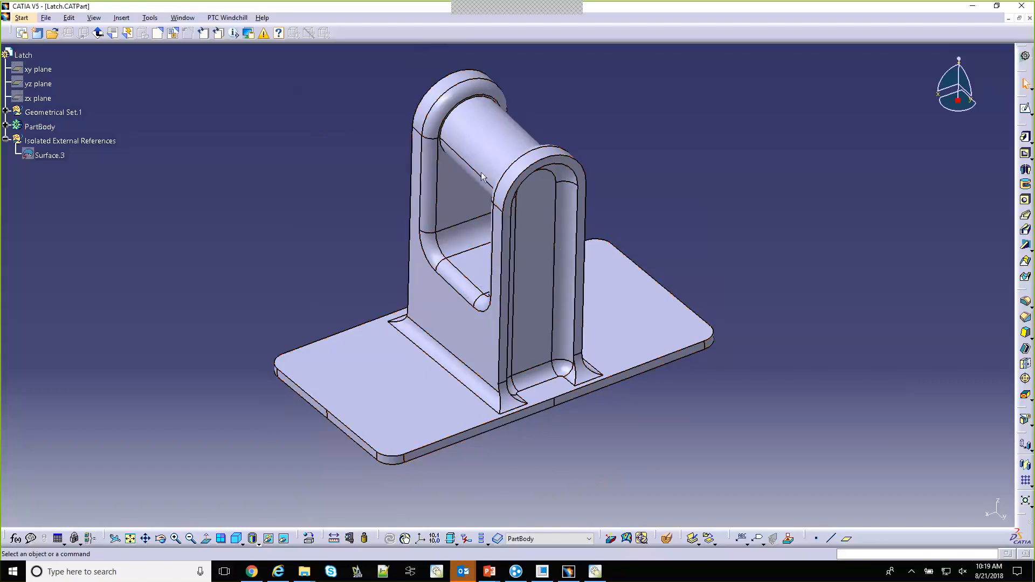
right_click(30, 55)
mouse_move(127, 63)
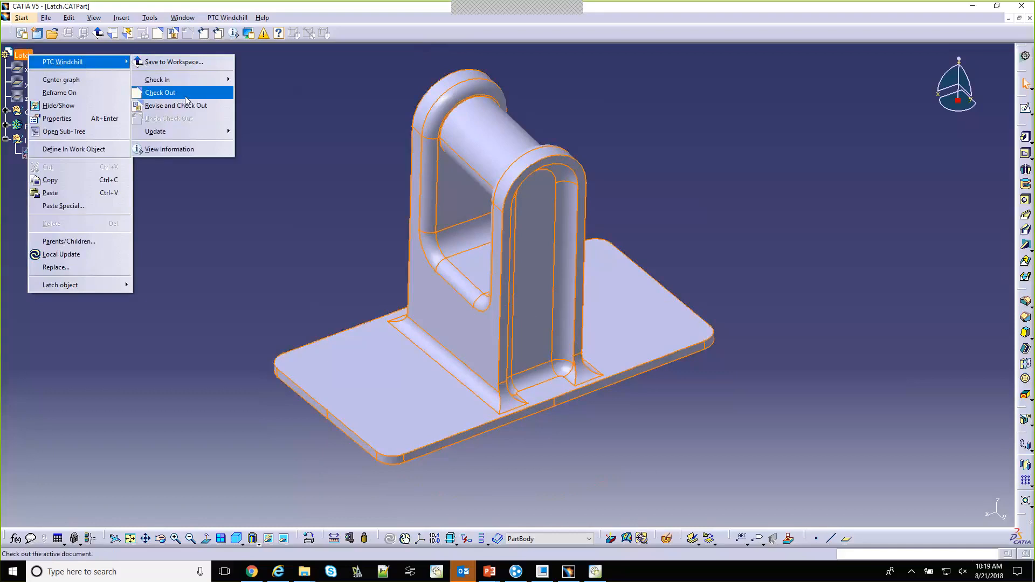
click(168, 95)
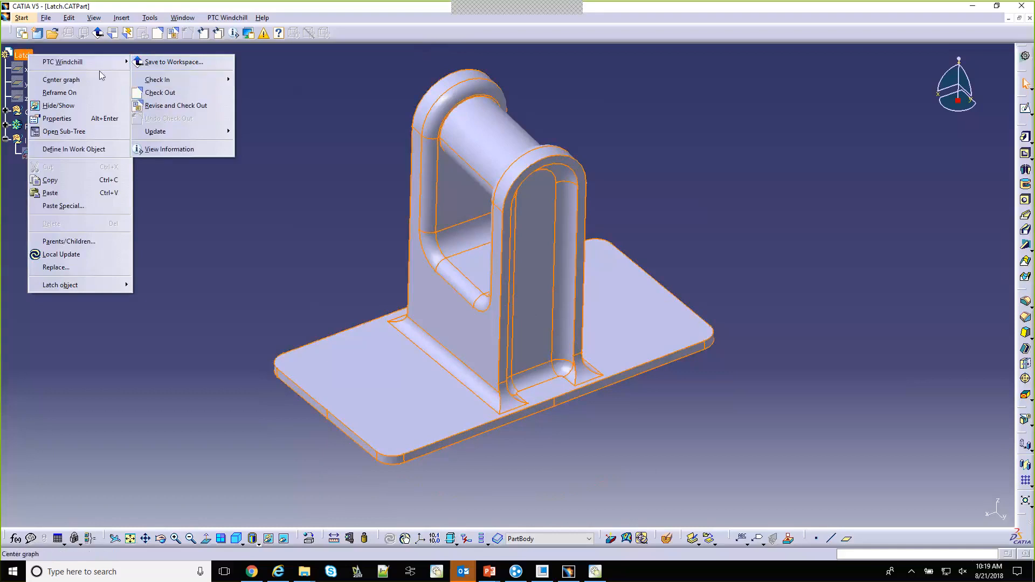
right_click(25, 55)
mouse_move(60, 60)
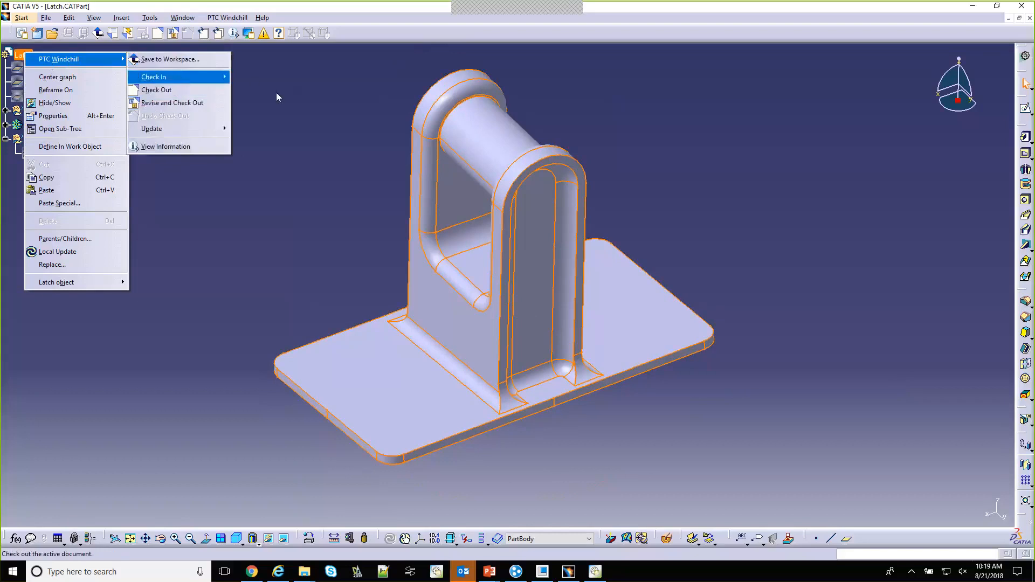
click(289, 104)
click(224, 18)
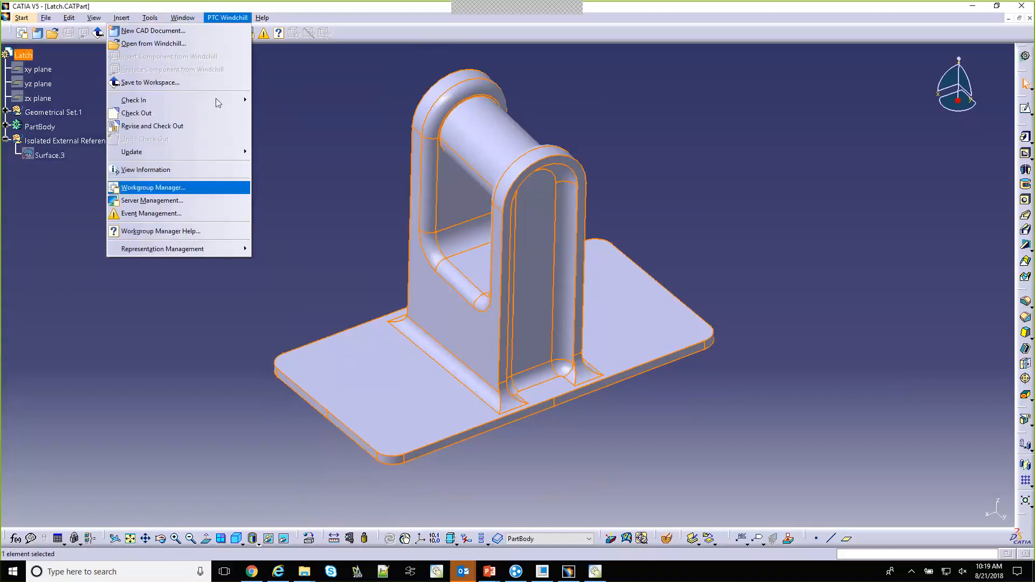
mouse_move(208, 103)
click(59, 213)
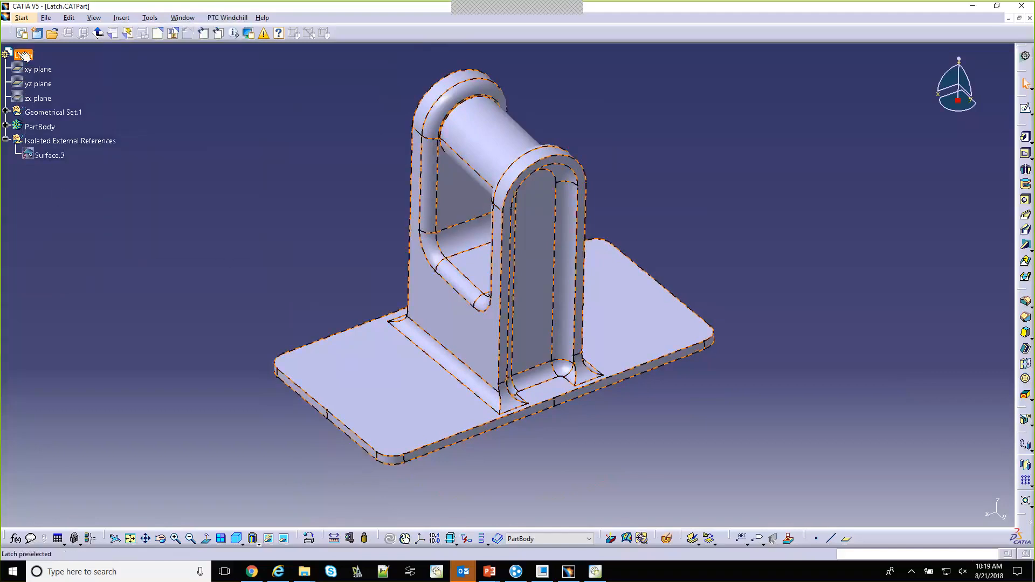
Check out the Latch part from Windchill within CATIA
right_click(19, 55)
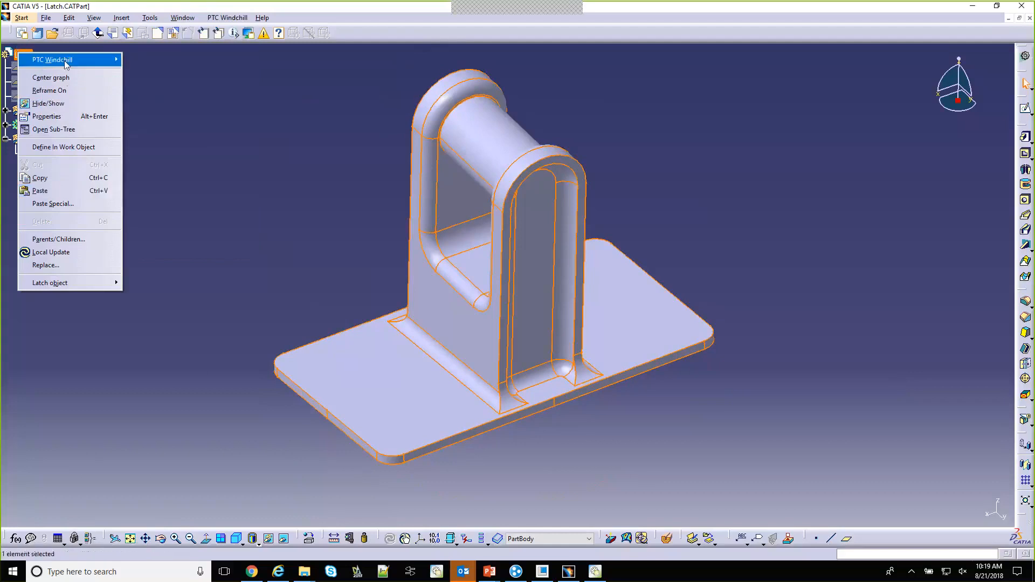
mouse_move(67, 61)
click(162, 90)
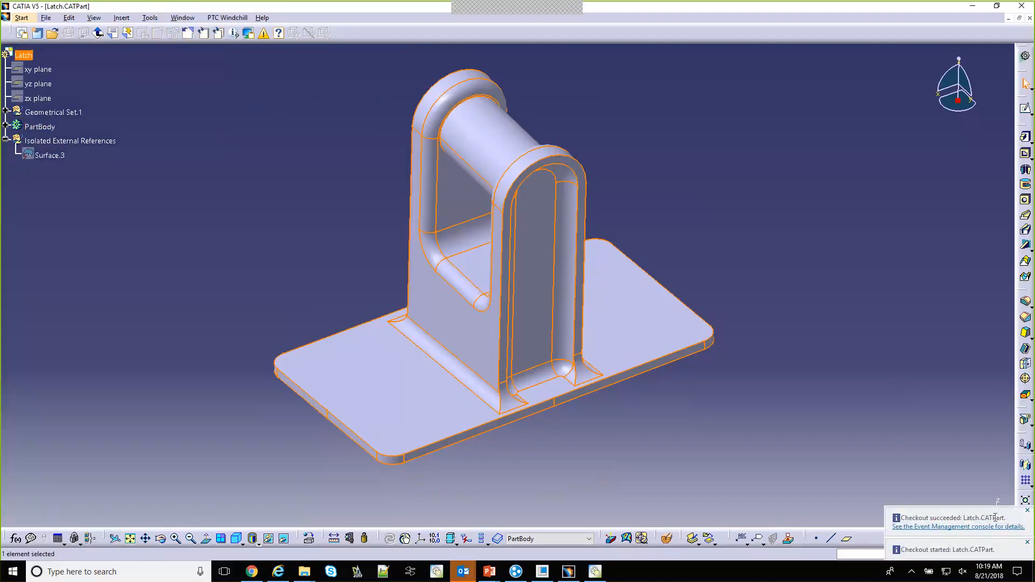
click(867, 392)
Apply a Thickness of 0.25 in to the side faces of the latch's base plate
click(1025, 364)
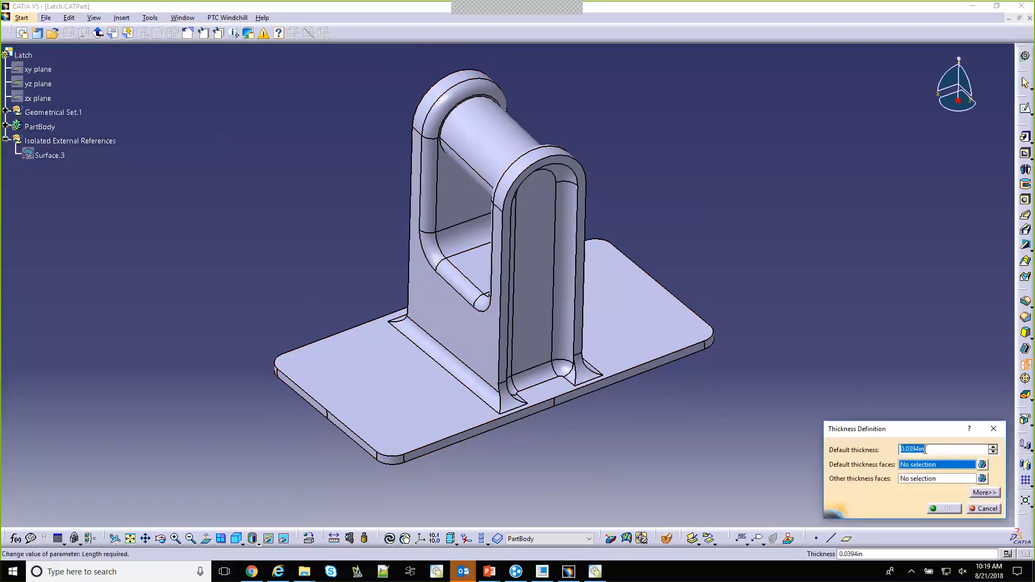
key(BackSpace)
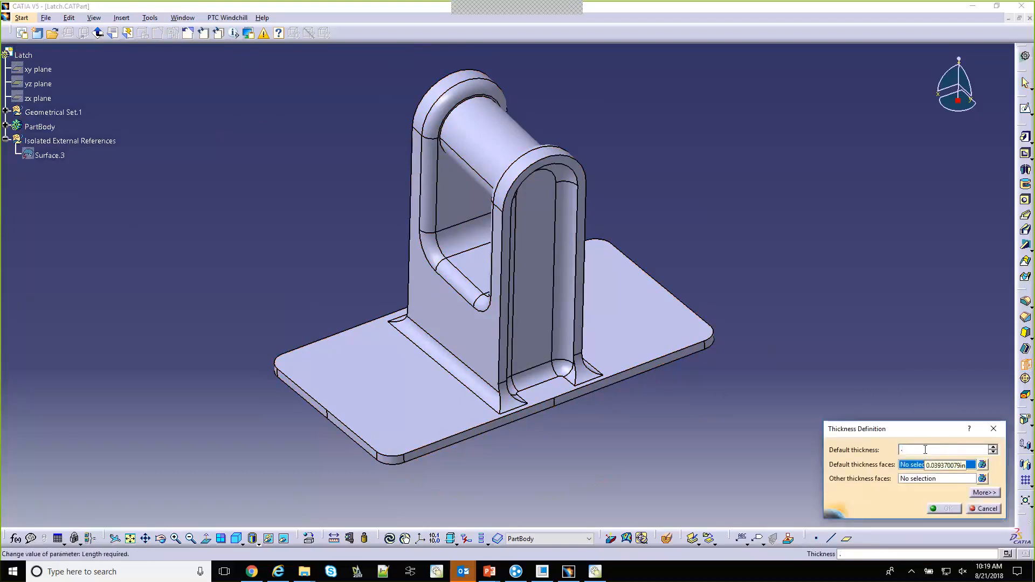
click(606, 387)
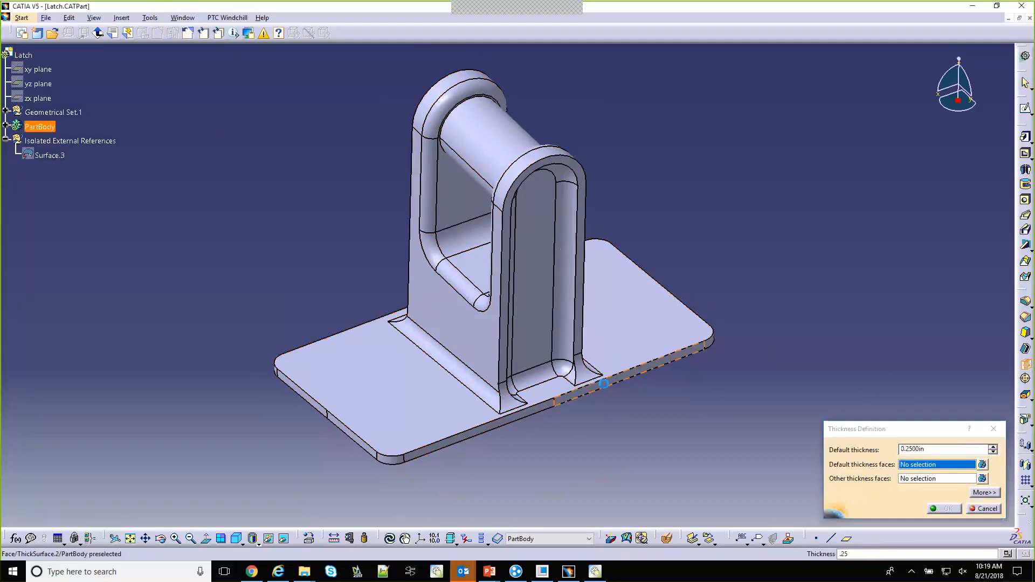
click(948, 510)
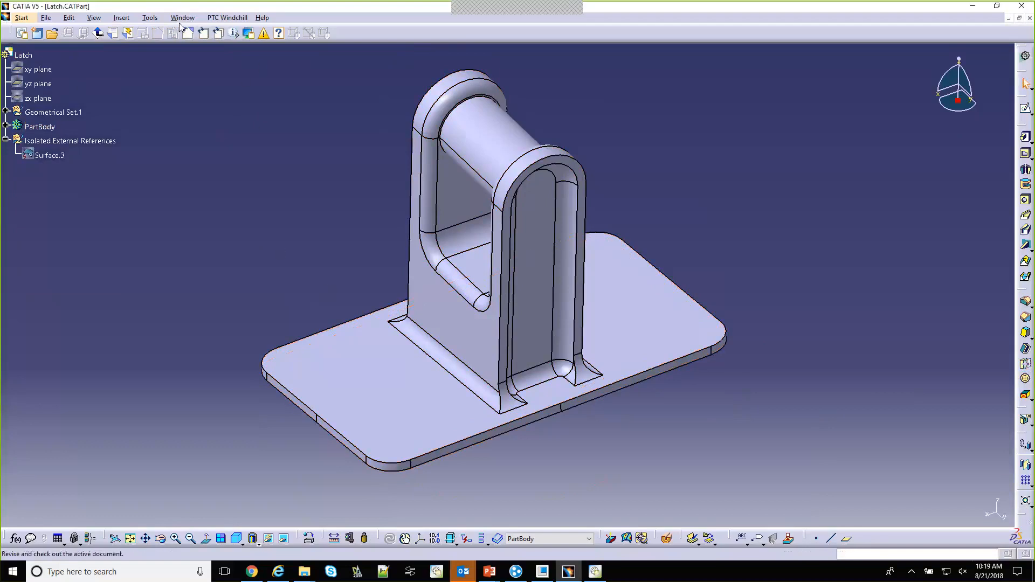
Check in the modified Latch part to Windchill from the specification tree
right_click(31, 59)
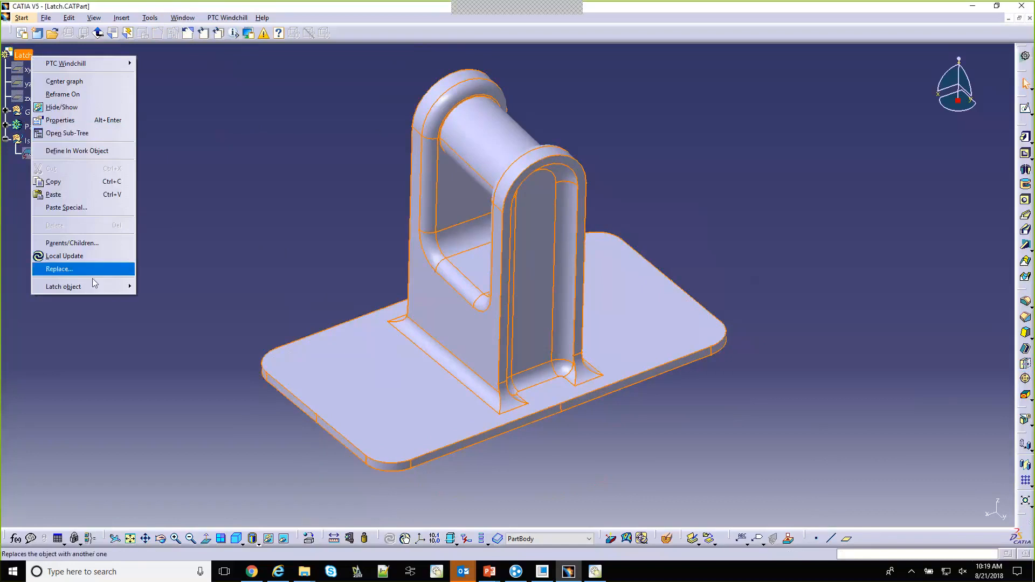
mouse_move(108, 63)
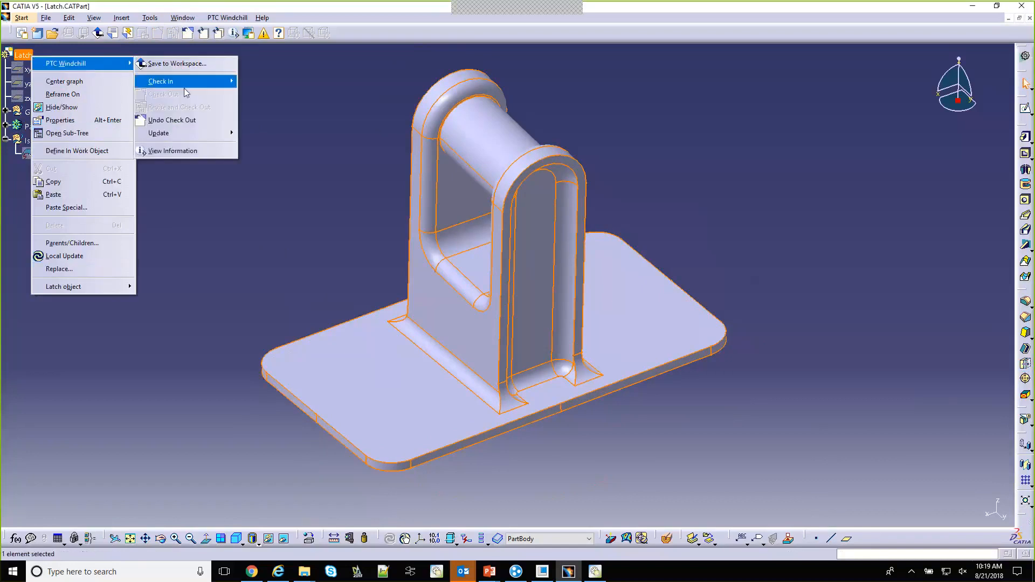
mouse_move(183, 82)
click(110, 95)
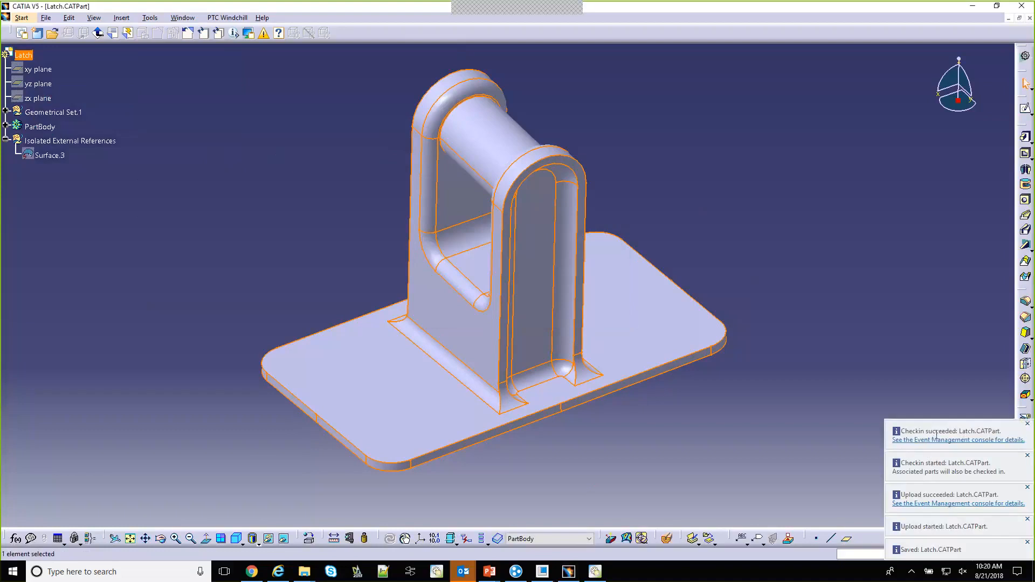
Switch to the Windchill Workgroup Manager and check the versions of the latch objects in the workspace
click(606, 575)
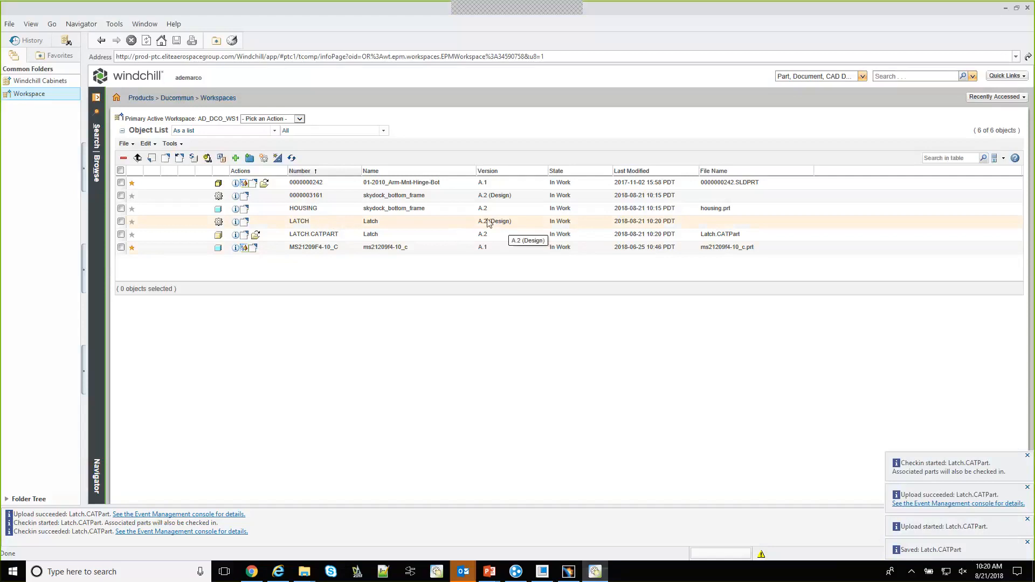
click(486, 239)
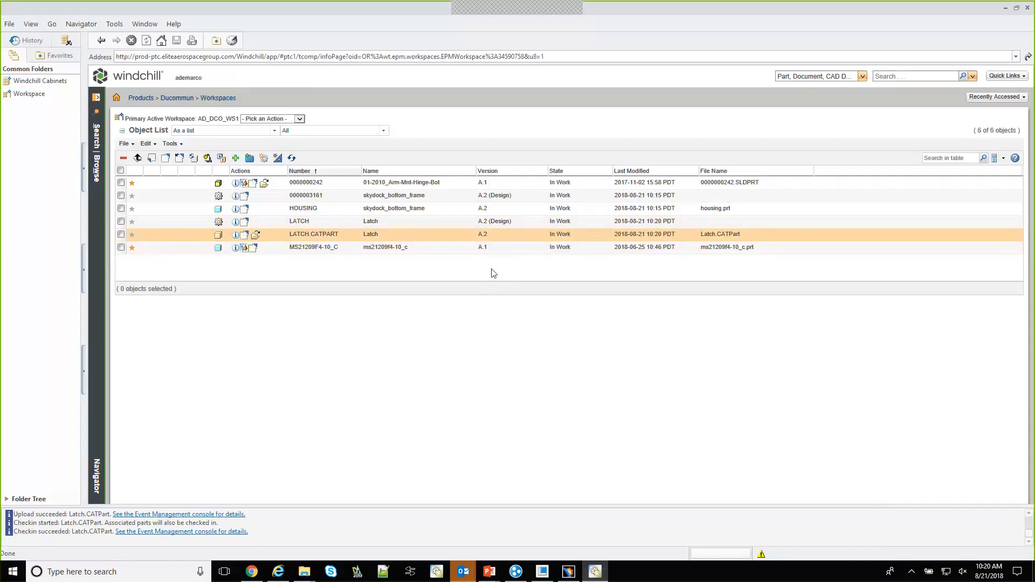
Go to the Windchill home page, enlarge the Updates table and start a new promotion request for LATCH.CATPART
click(48, 81)
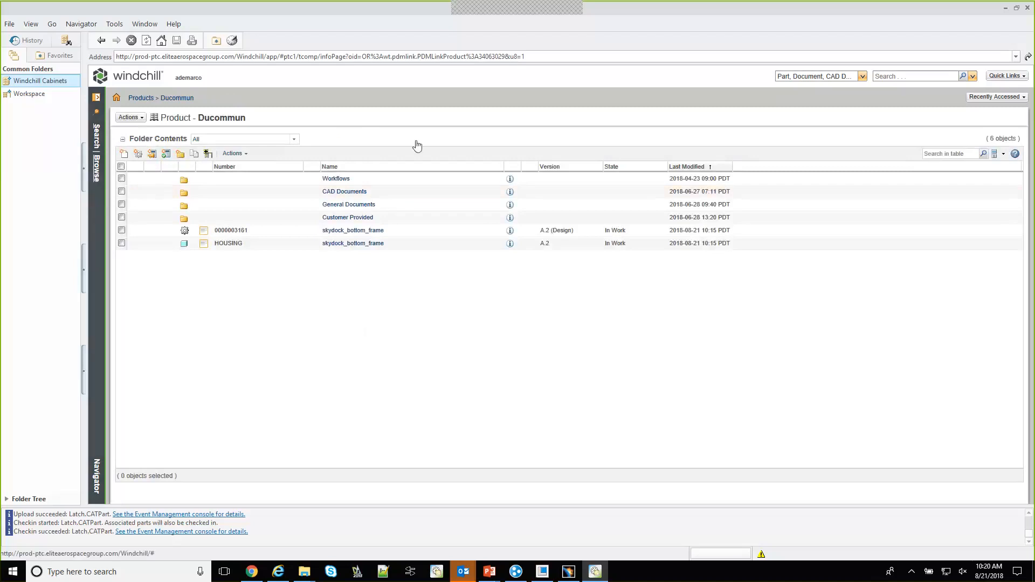
click(117, 98)
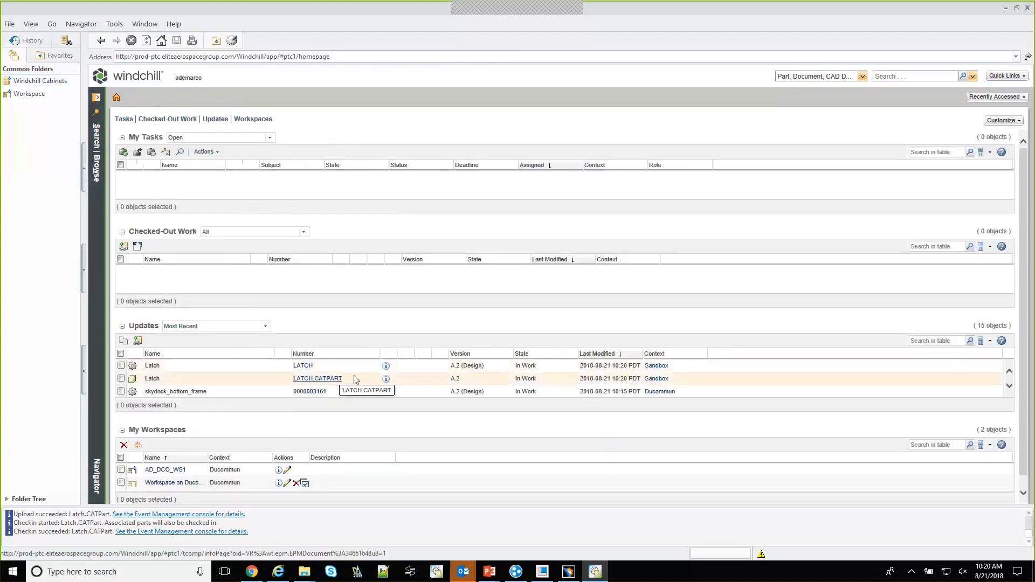
drag(384, 412, 392, 494)
right_click(372, 383)
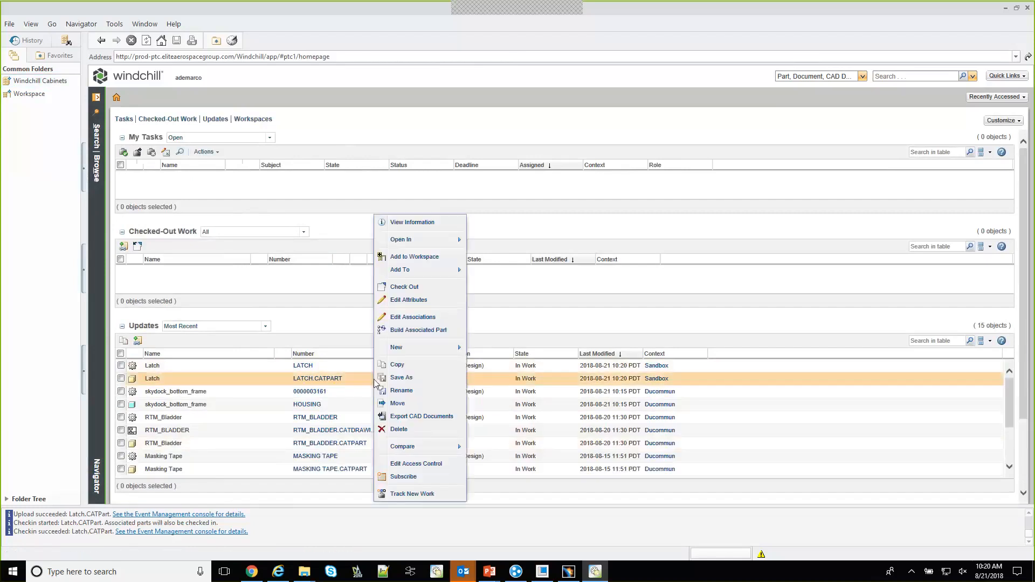
mouse_move(404, 348)
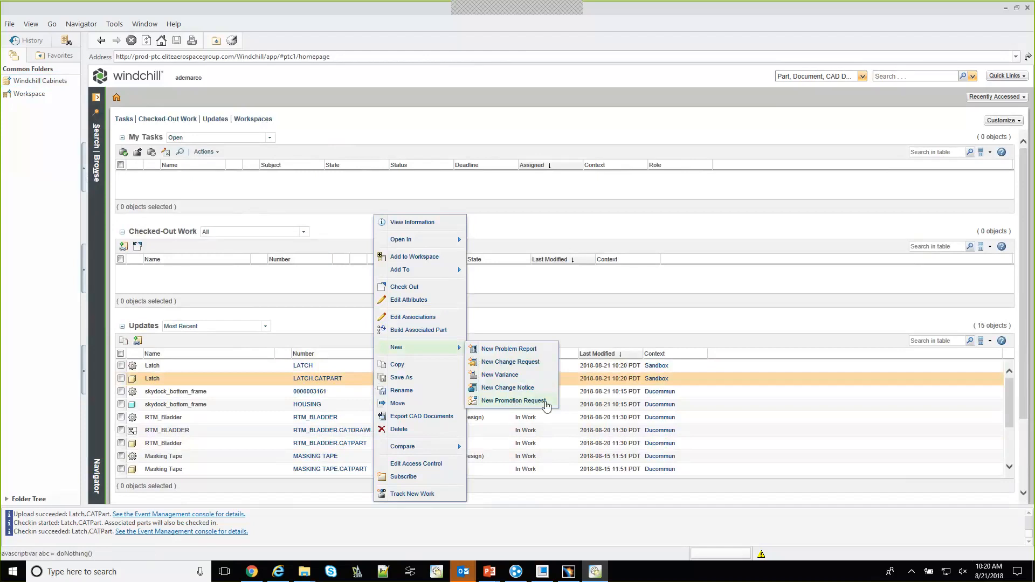
click(544, 401)
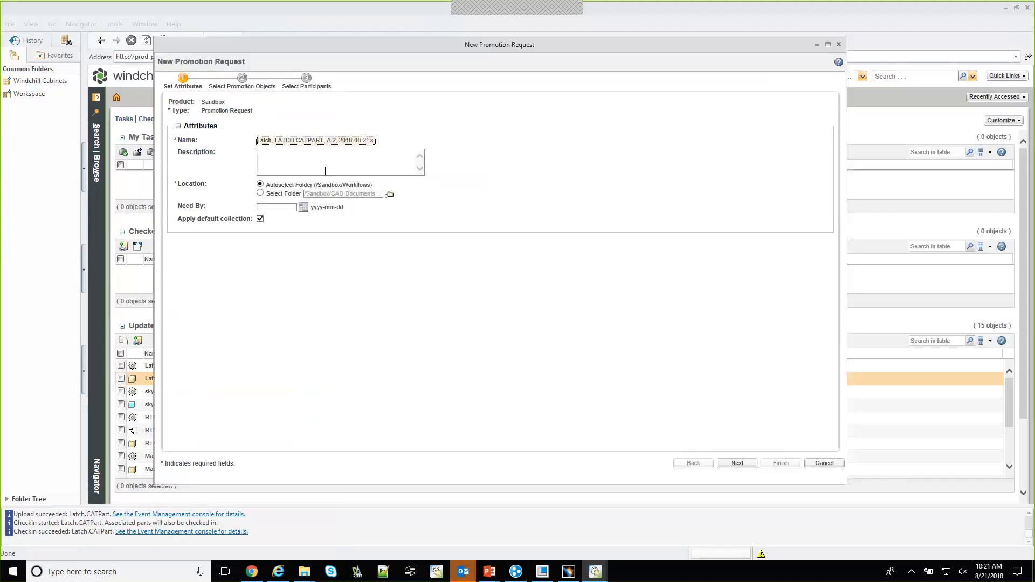
Describe the promotion request as "This is for first release" and set its need-by date to 2018-08-23
click(326, 164)
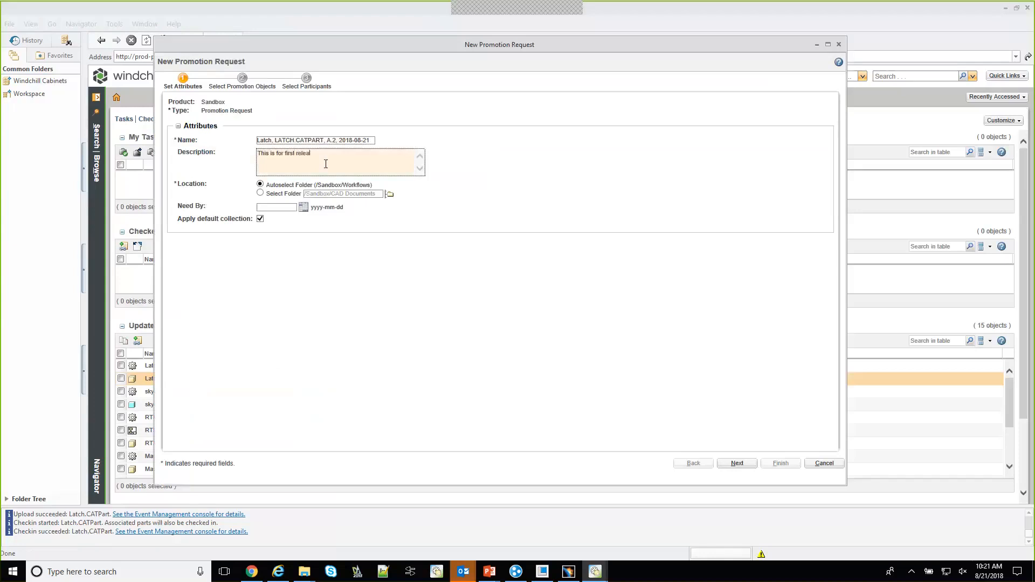
click(303, 207)
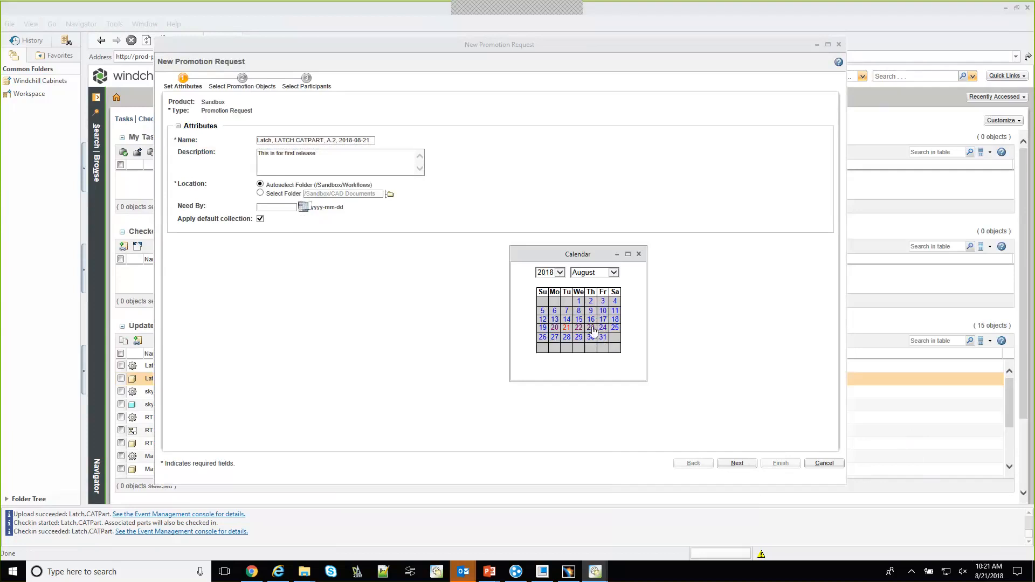
click(592, 329)
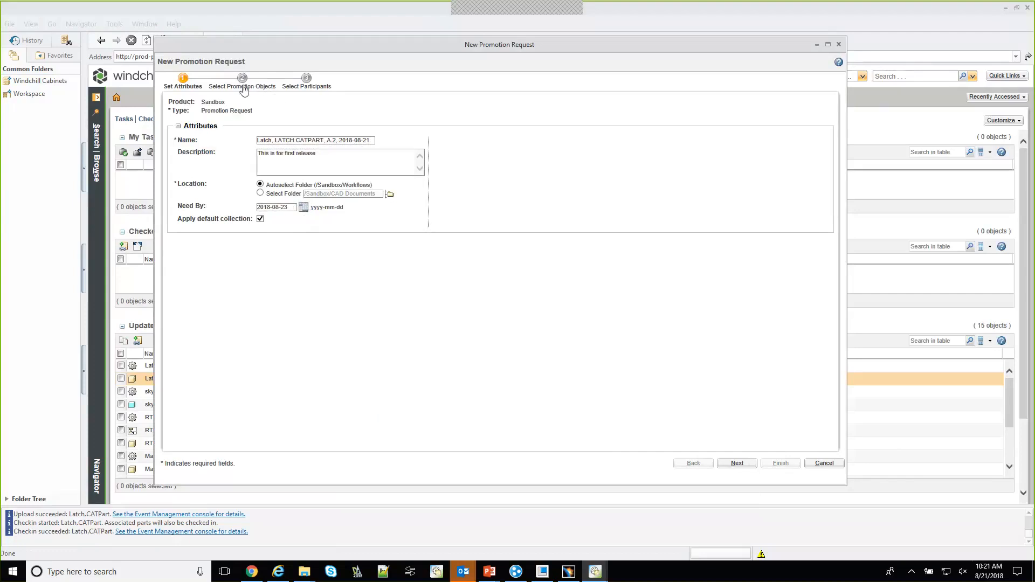
Set the target promotion state to Released and mark both LATCH and LATCH.CATPART for promotion
click(242, 87)
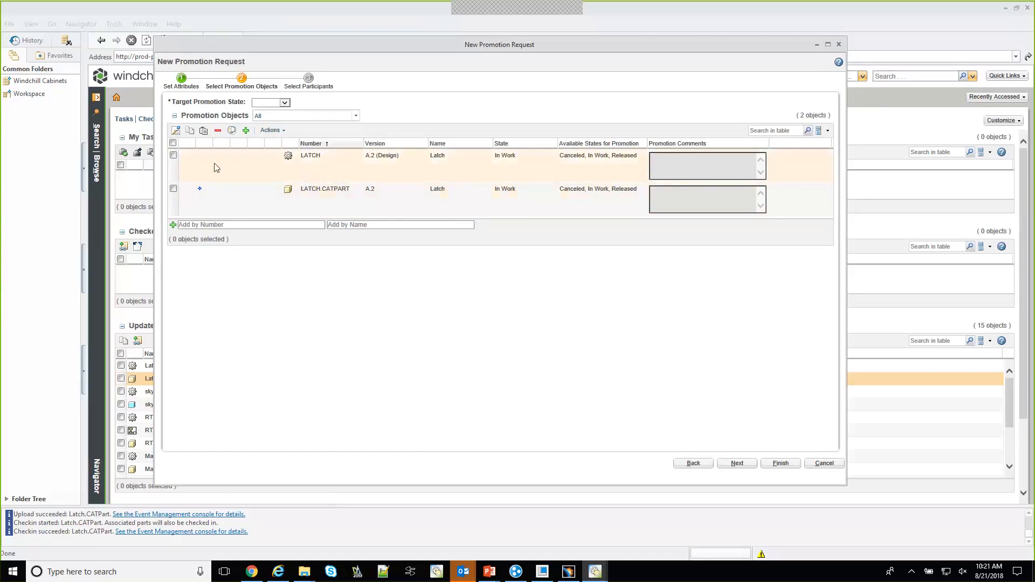
click(173, 156)
click(173, 189)
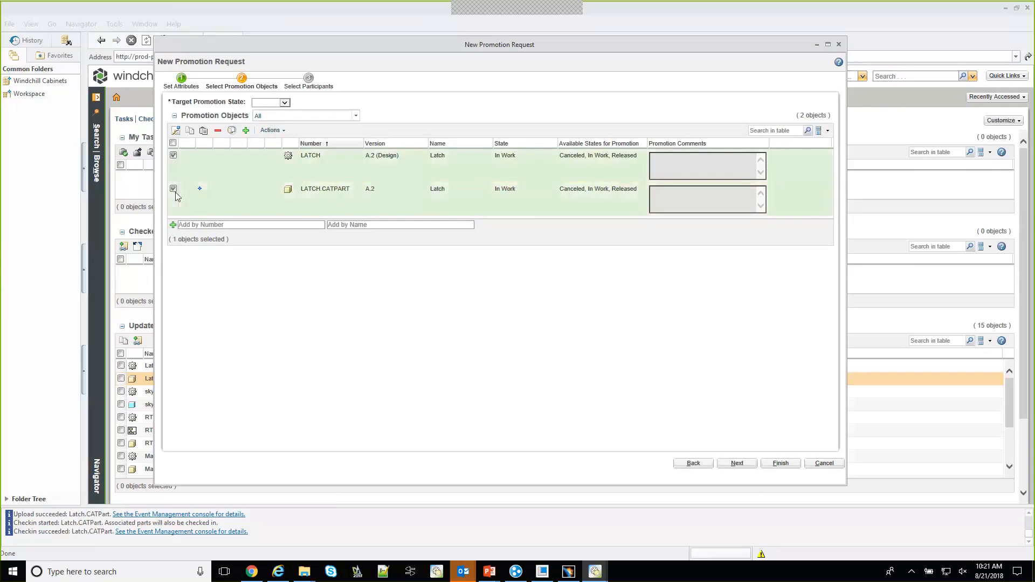
click(284, 103)
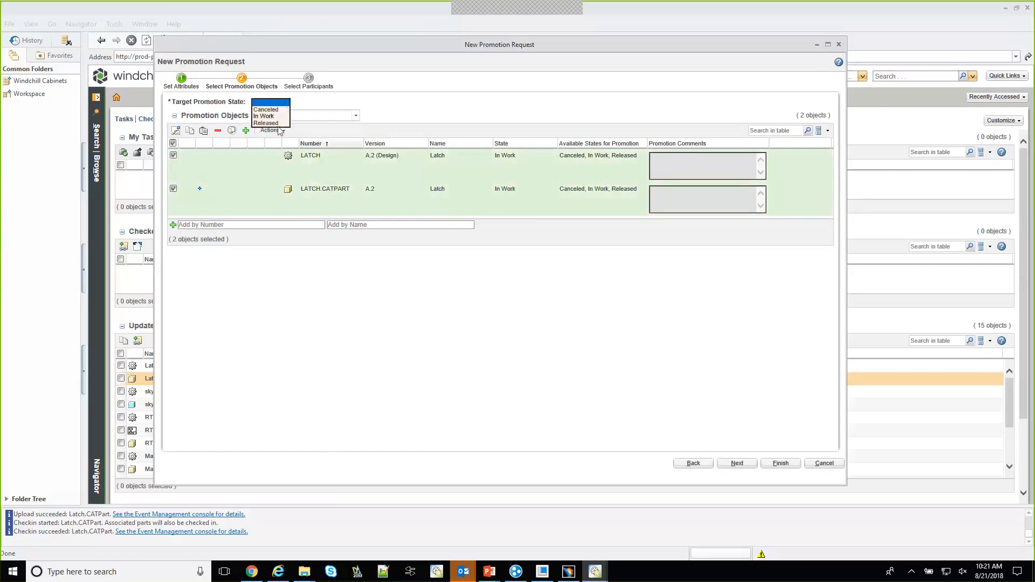
click(279, 124)
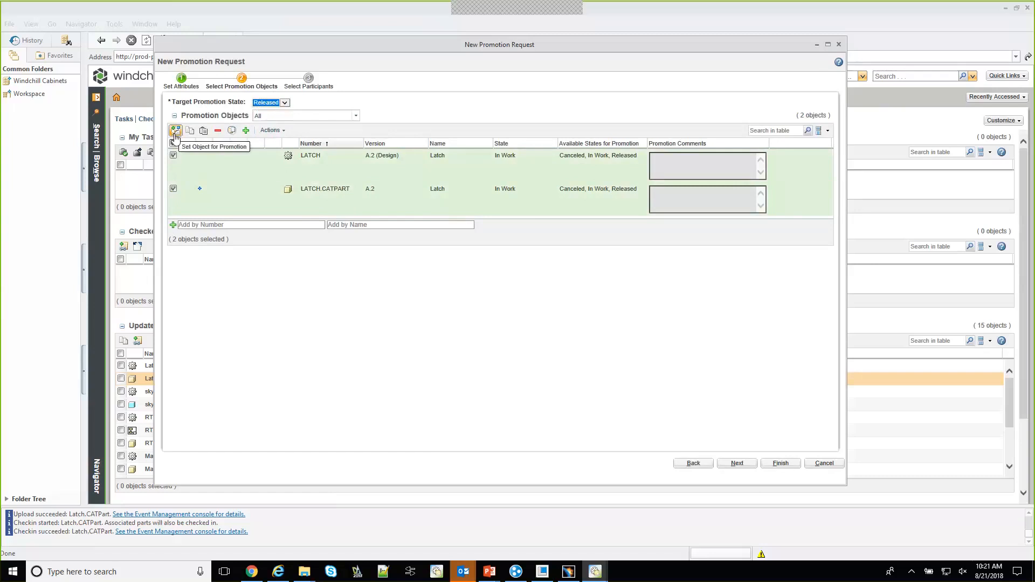
click(176, 133)
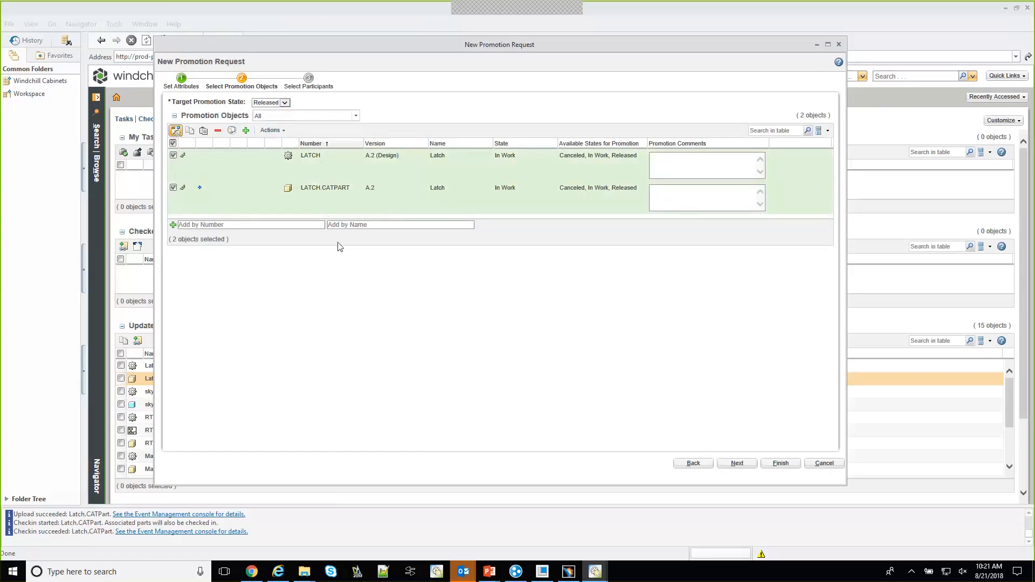
Enter "First Release!" as the promotion comment for both LATCH and LATCH.CATPART
click(697, 169)
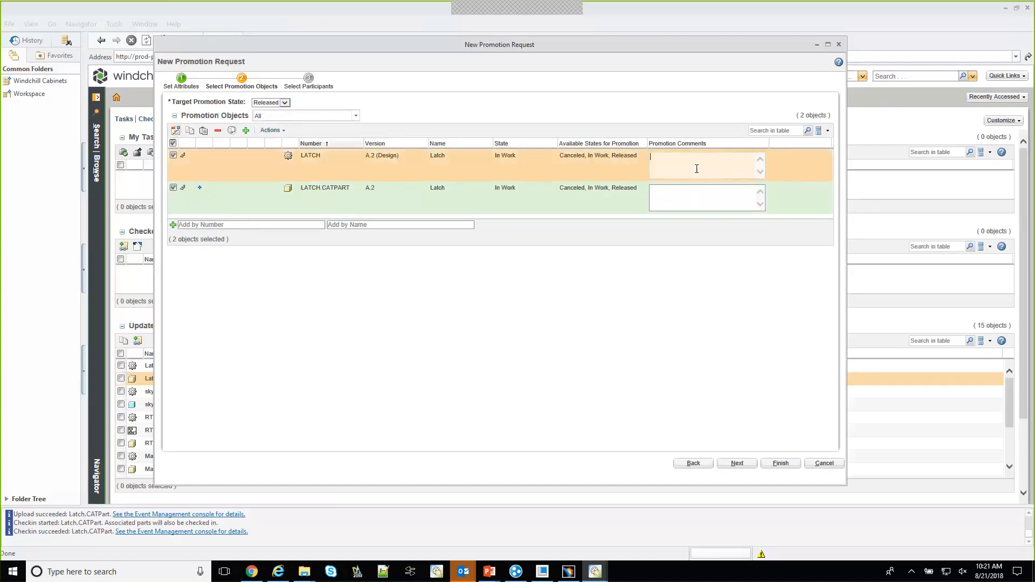
text(First Relase!)
click(723, 192)
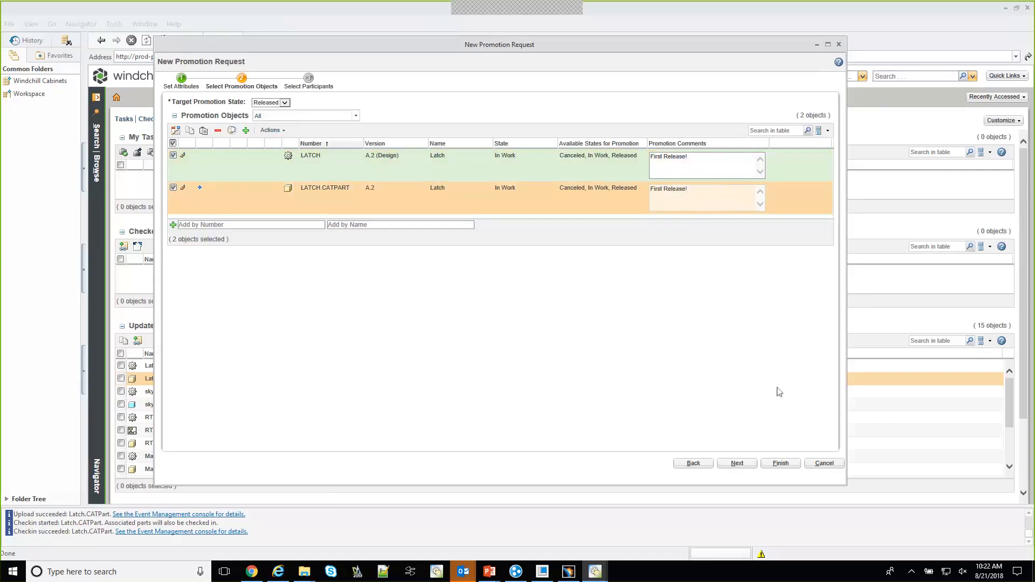
Submit the promotion request with the Promote Design process and preset participants, and open the created request's details
click(737, 463)
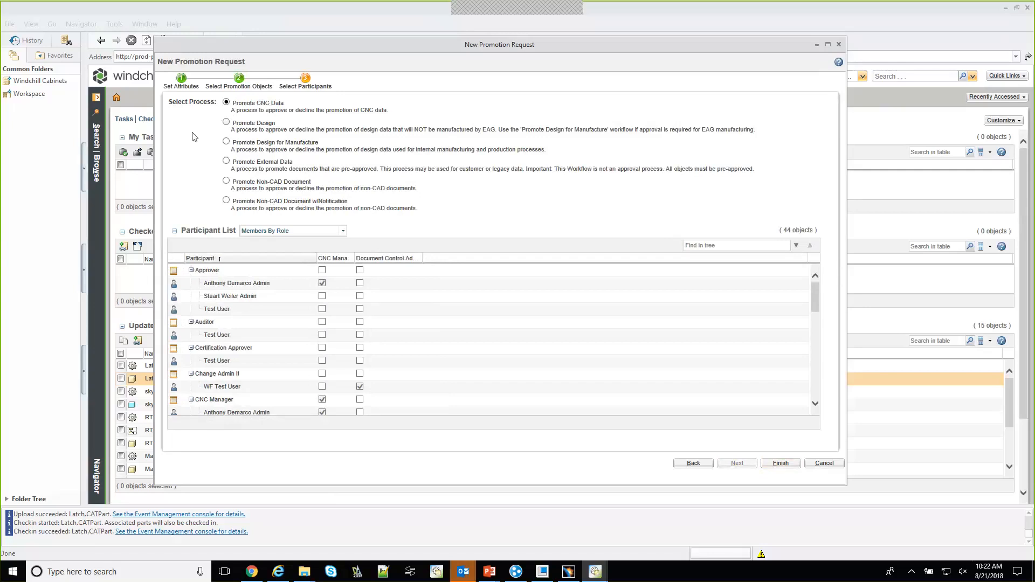
click(226, 122)
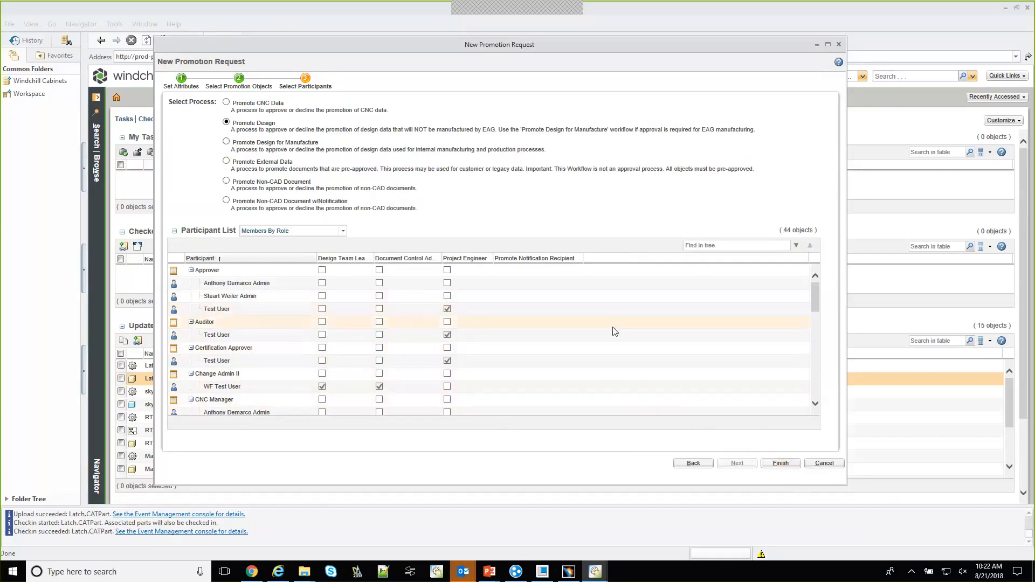
click(779, 465)
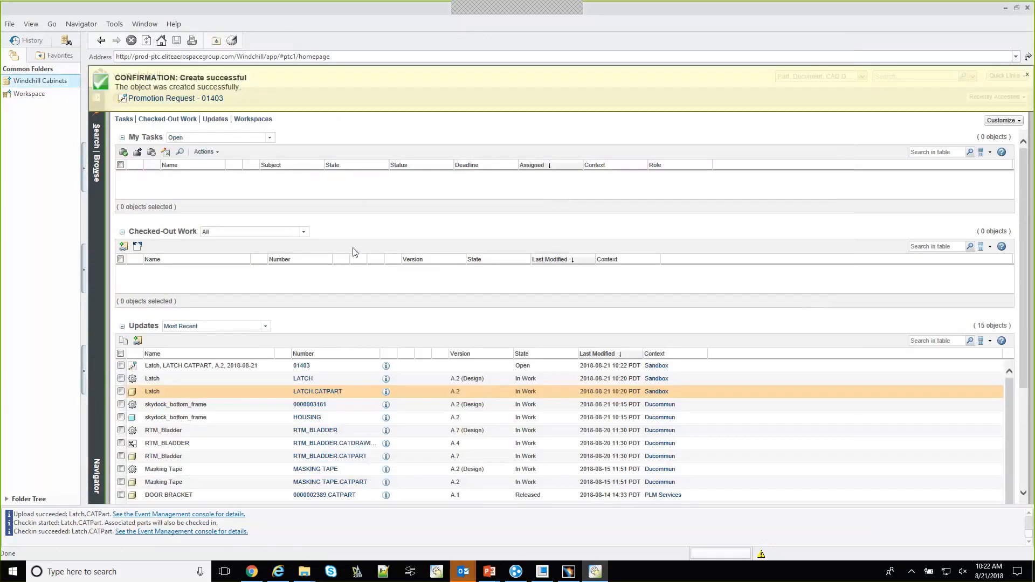
click(215, 99)
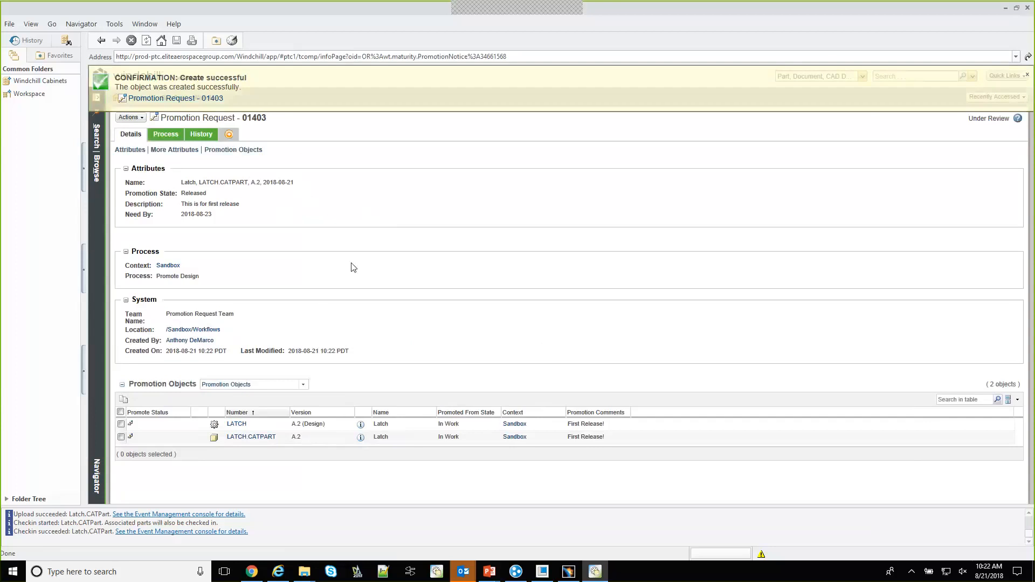
Review the promotion request's process status and examine the Promote Design workflow diagram in the process monitor
click(166, 134)
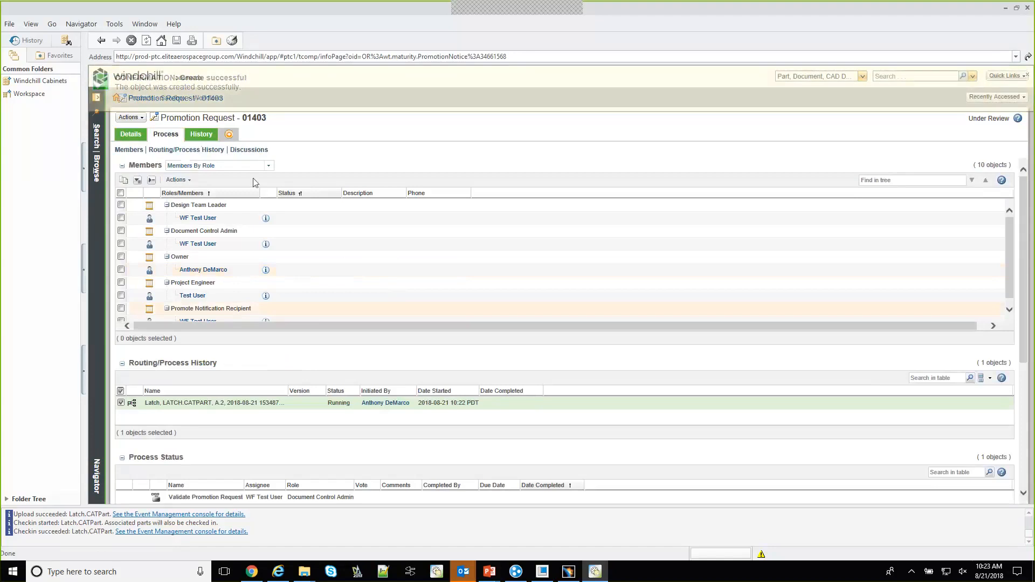
scroll(362, 405, down, 2)
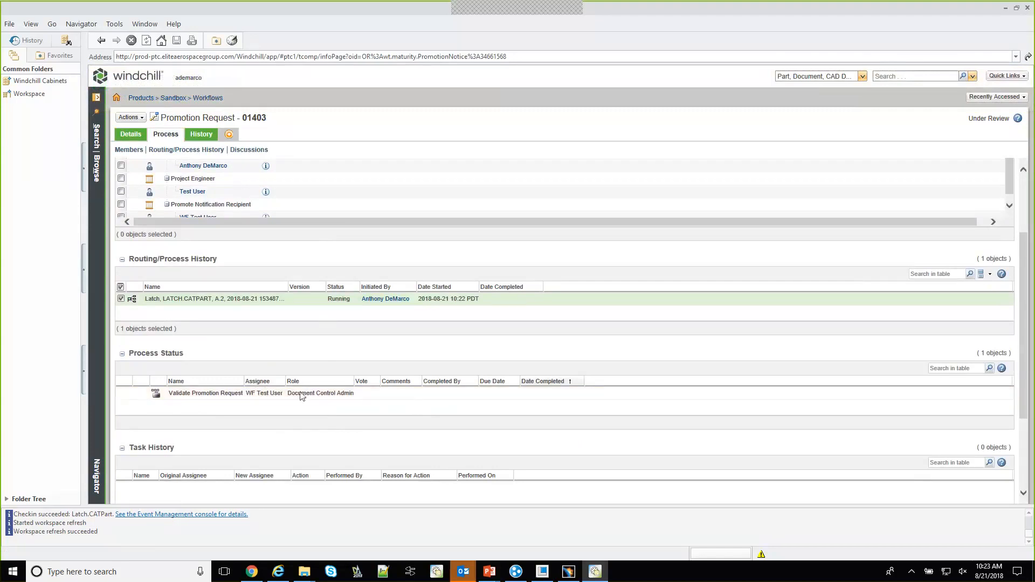
right_click(292, 303)
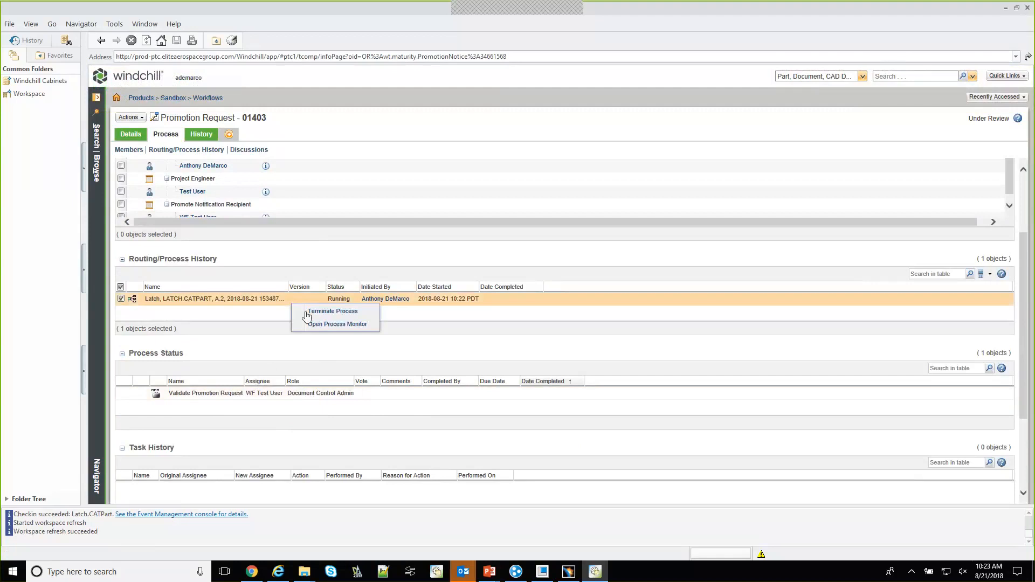
click(320, 324)
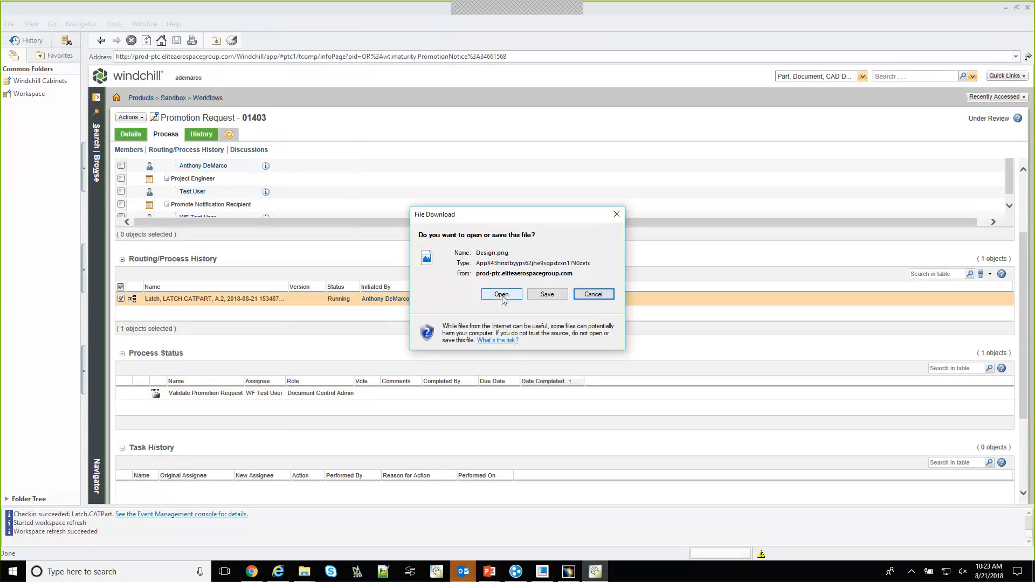
click(502, 295)
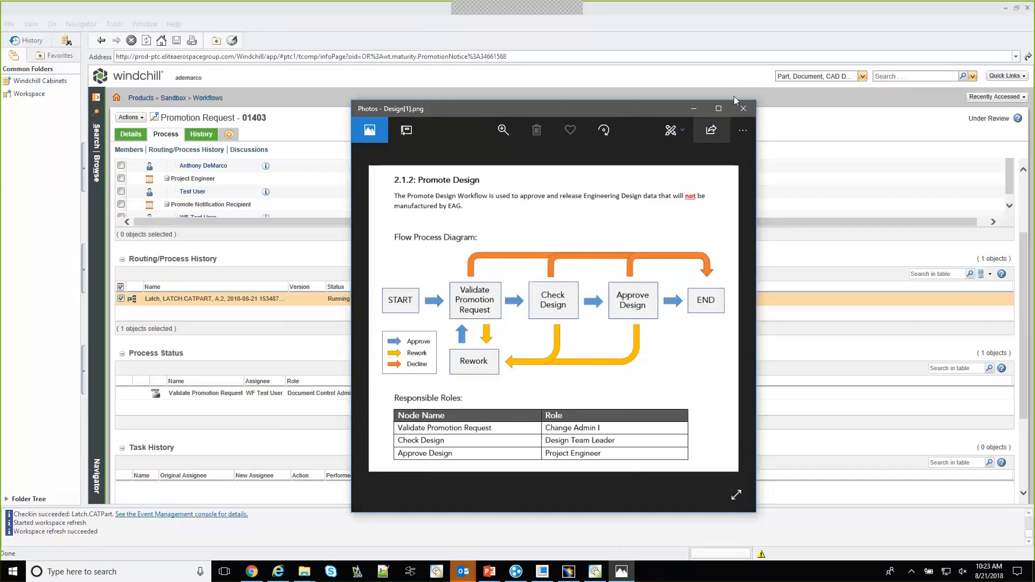
click(744, 110)
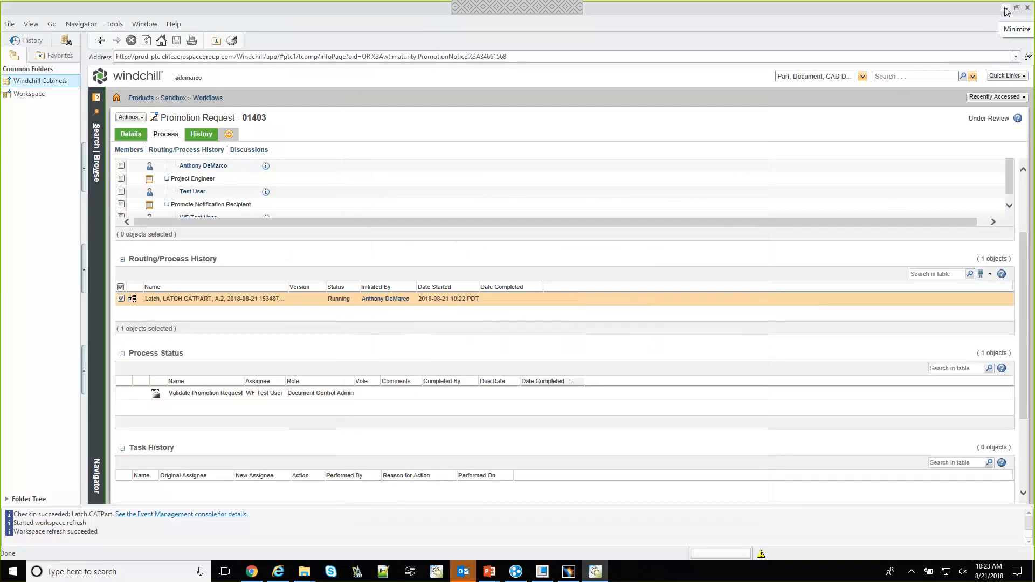
Switch to ThingWorx Navigate in Internet Explorer and open the View Design Files task
click(1006, 9)
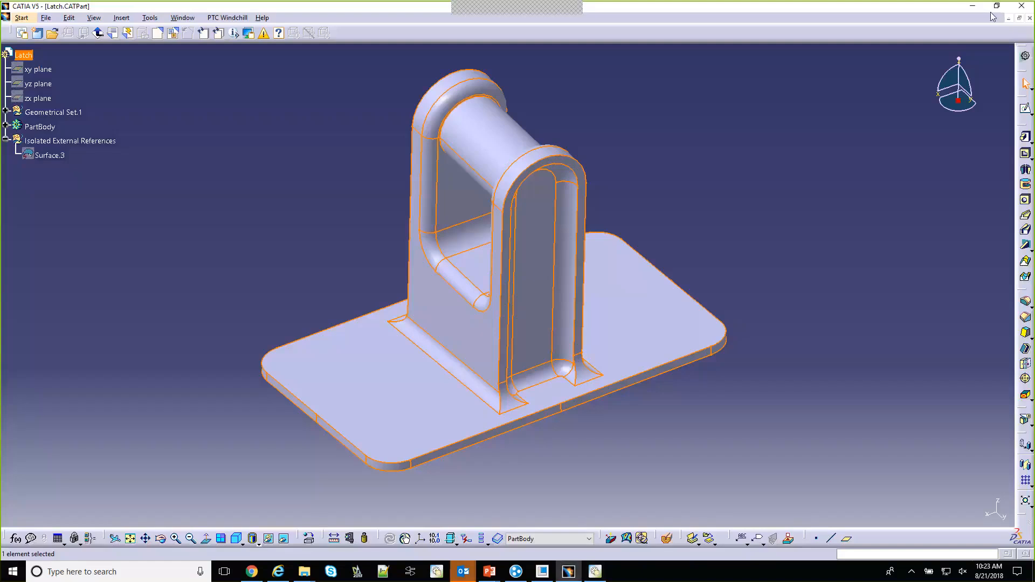
click(974, 7)
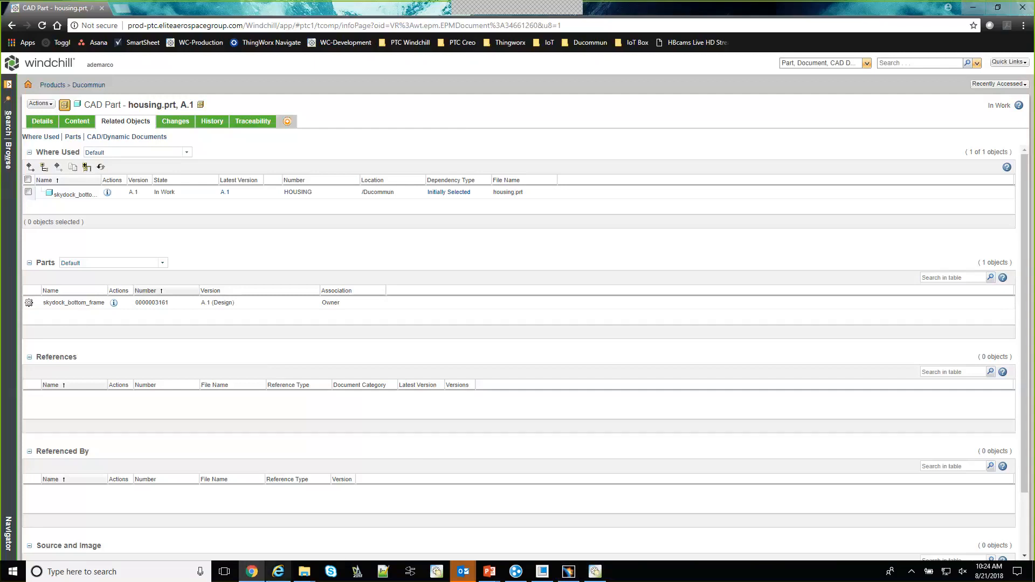
click(276, 575)
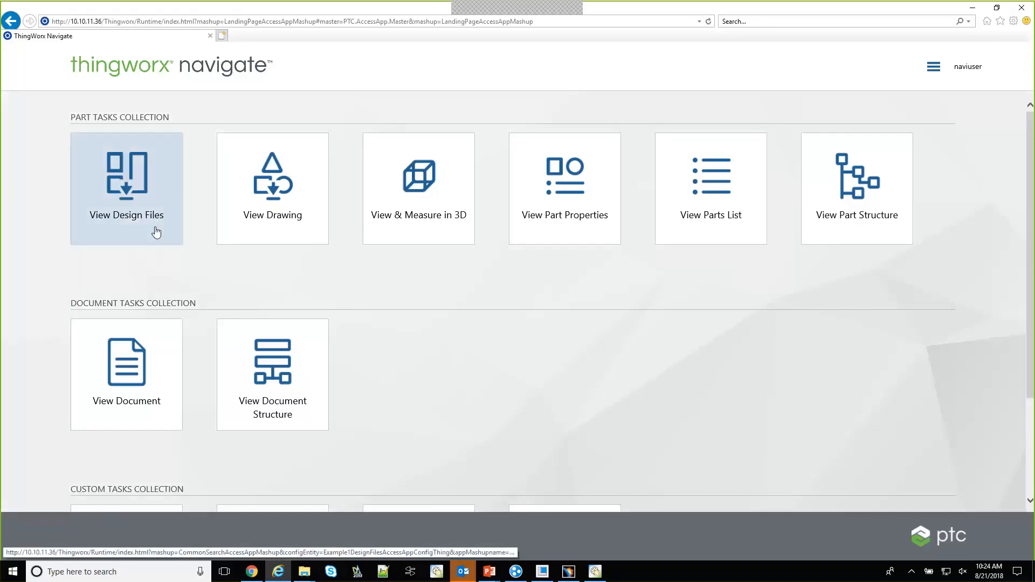
click(157, 202)
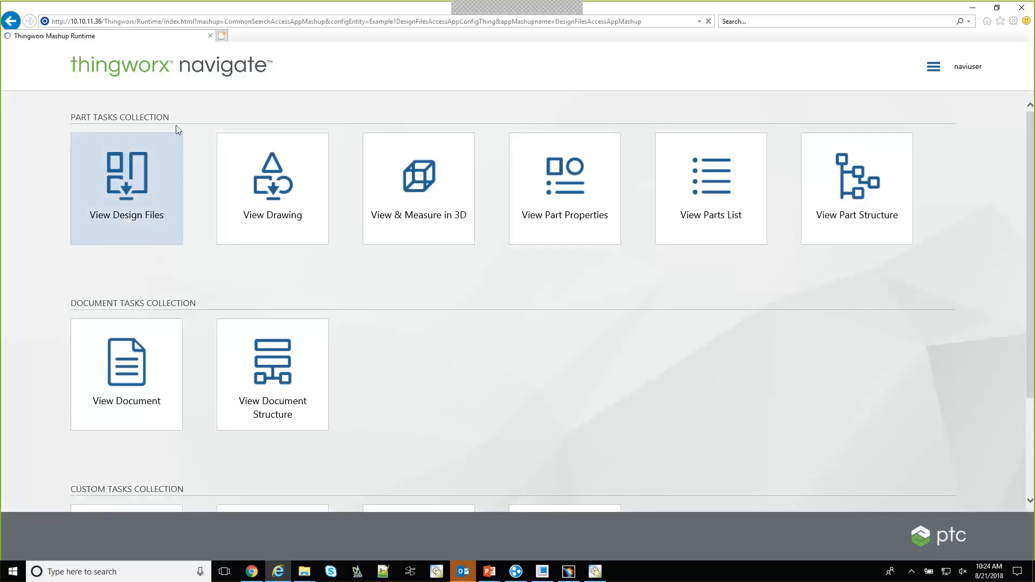
Try to sign in to ThingWorx with the account password
click(497, 331)
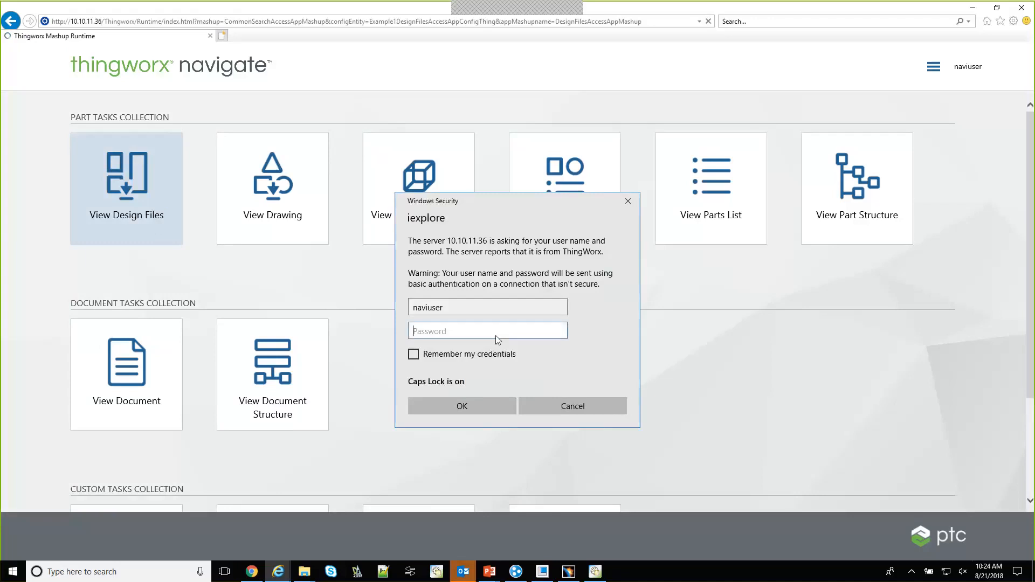
text(••••••••)
key(Return)
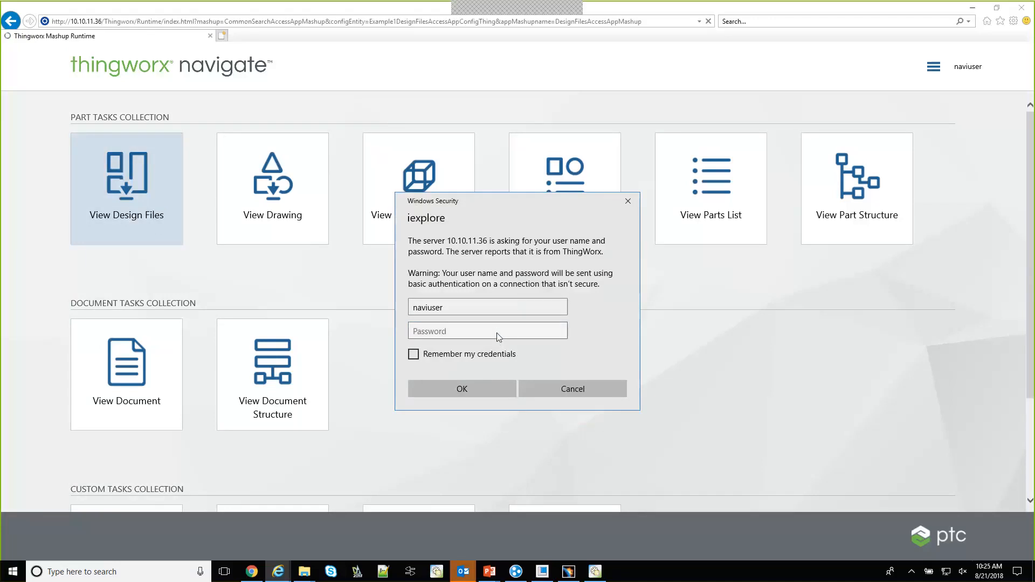
click(497, 332)
text(••••••••)
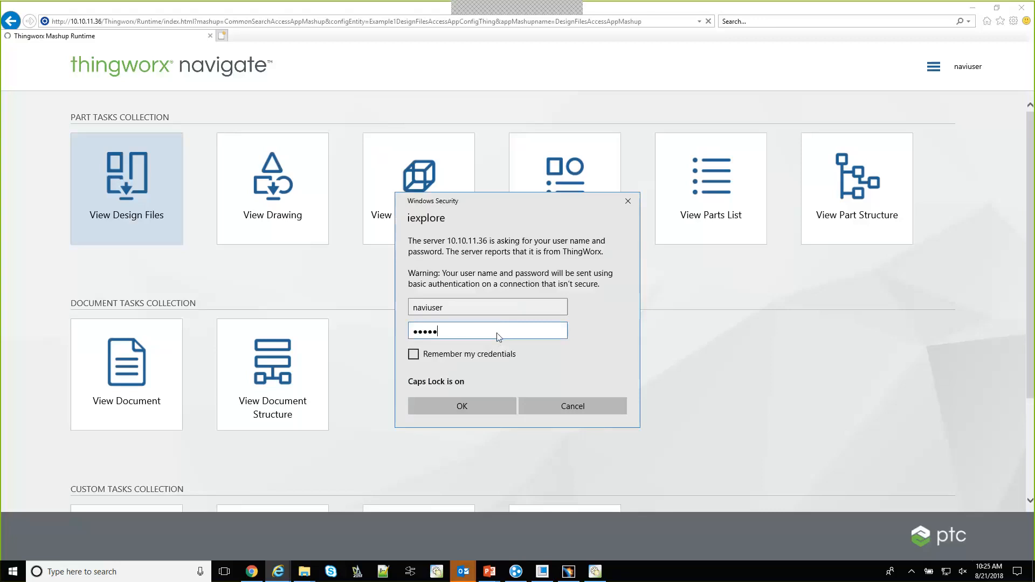
key(Return)
click(497, 332)
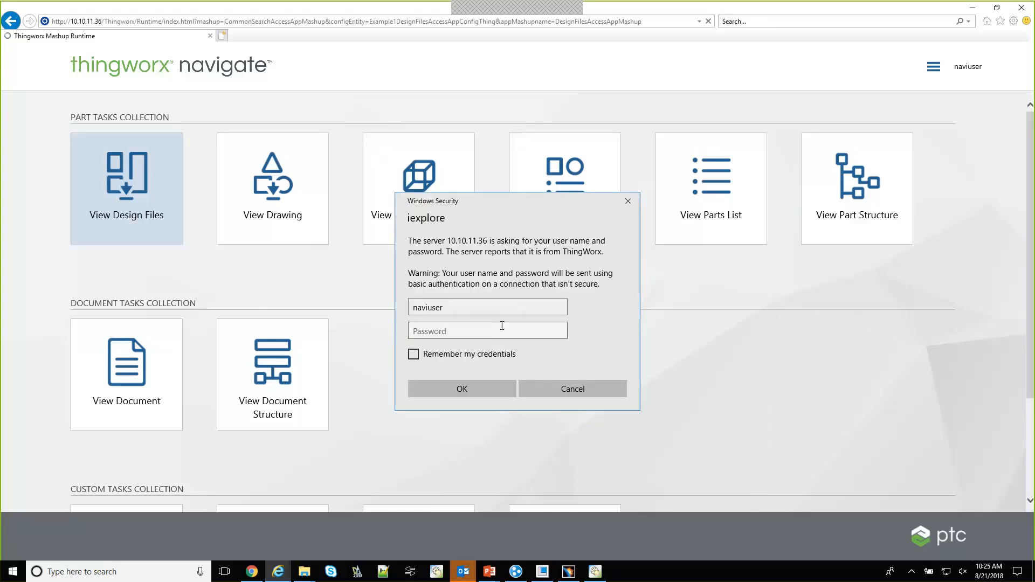
Turn off Caps Lock, re-enter the account password and submit the ThingWorx sign-in
click(476, 332)
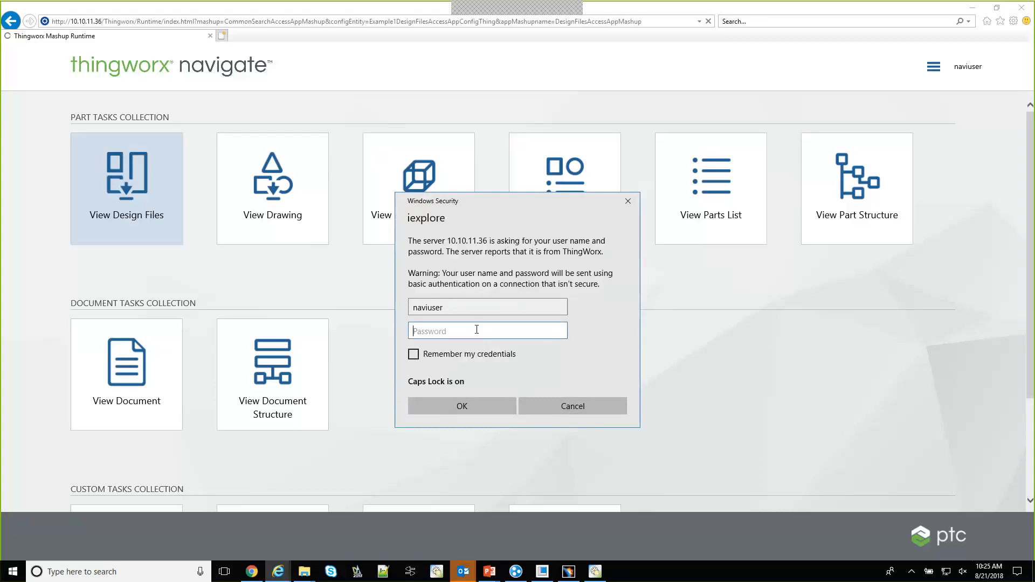
key(Caps_Lock)
text(••••••)
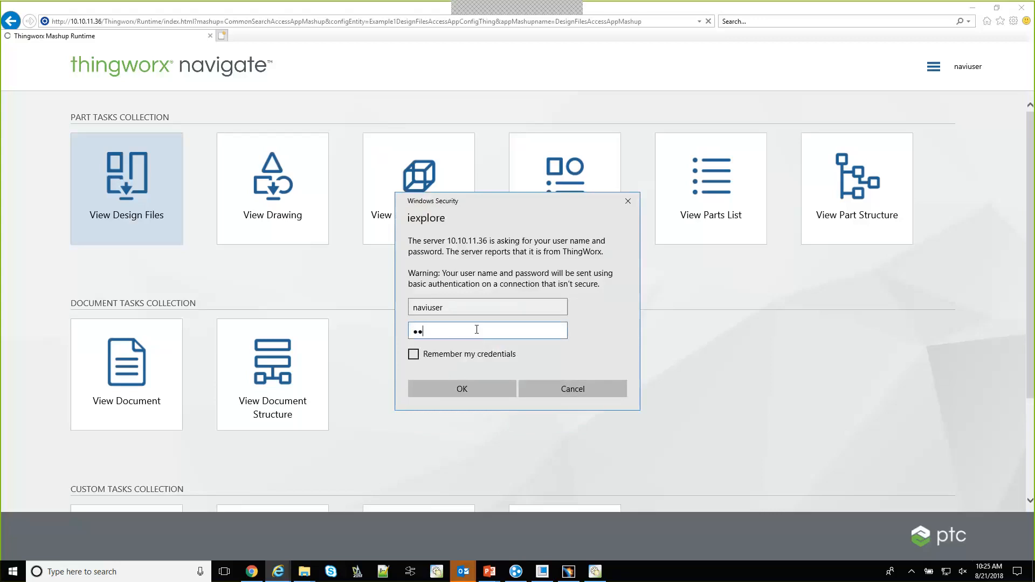
text(•••)
click(474, 387)
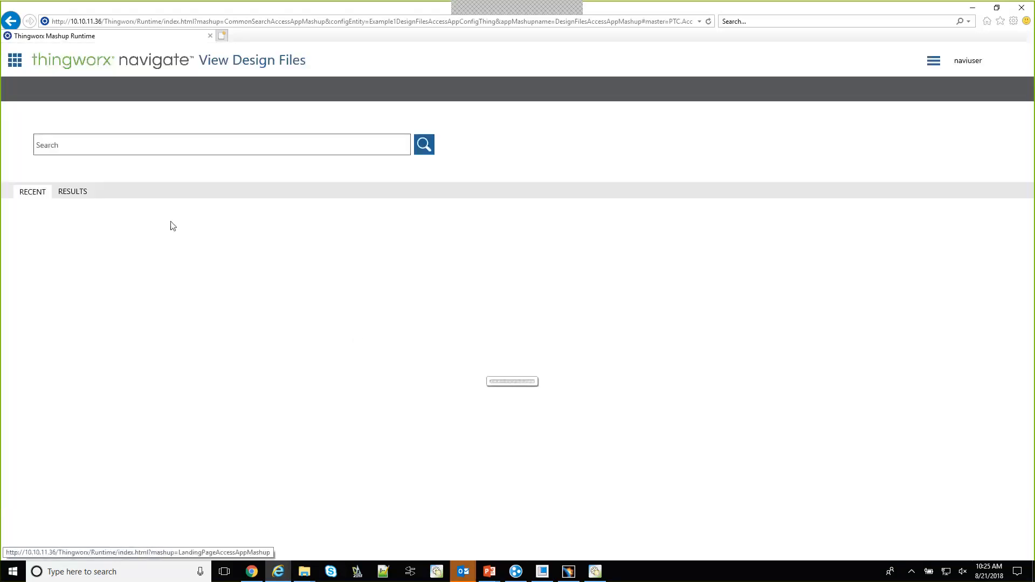
Search the design files for *3159
click(167, 147)
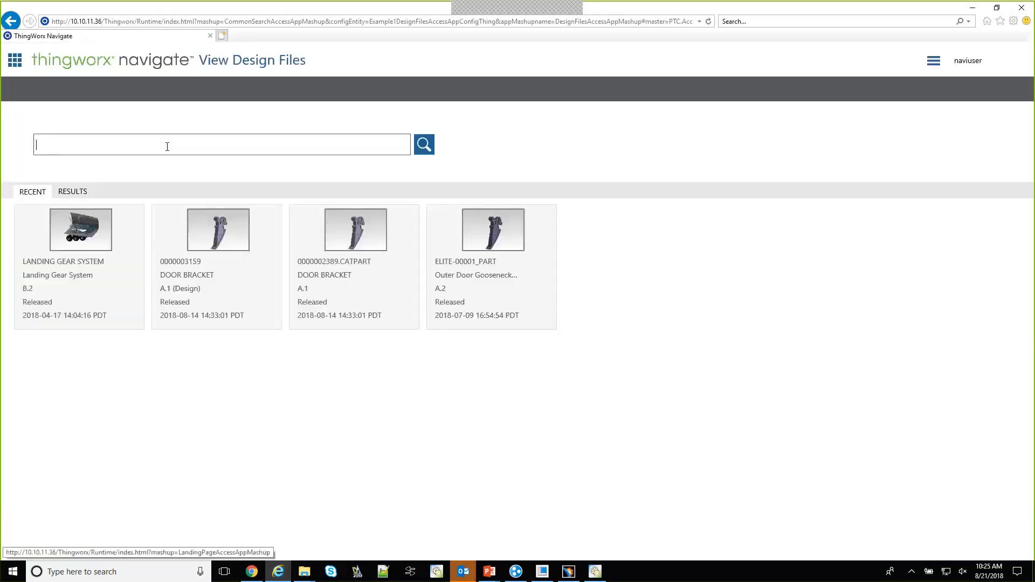
text(*)
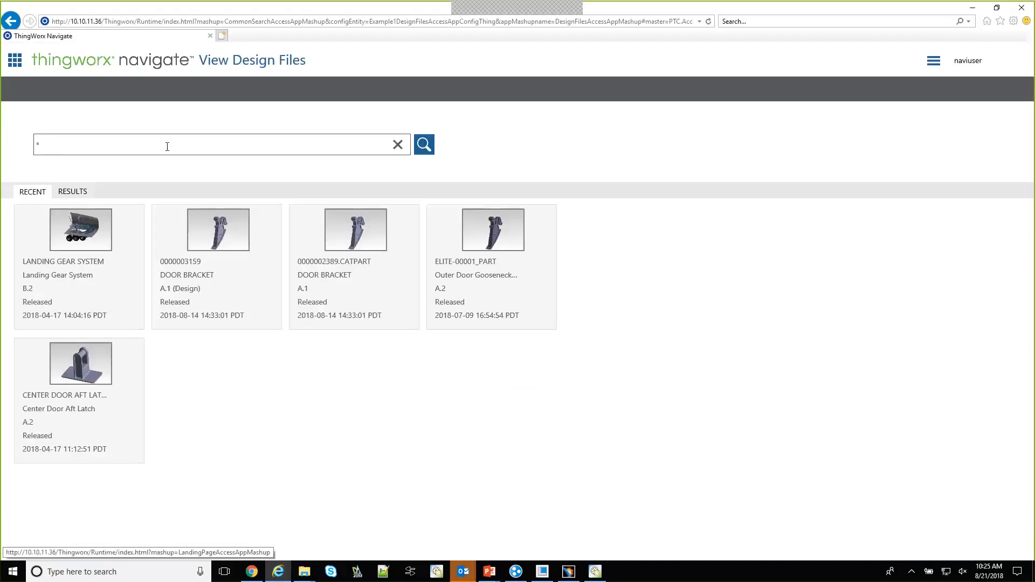
text(319)
key(BackSpace)
text(59)
key(Return)
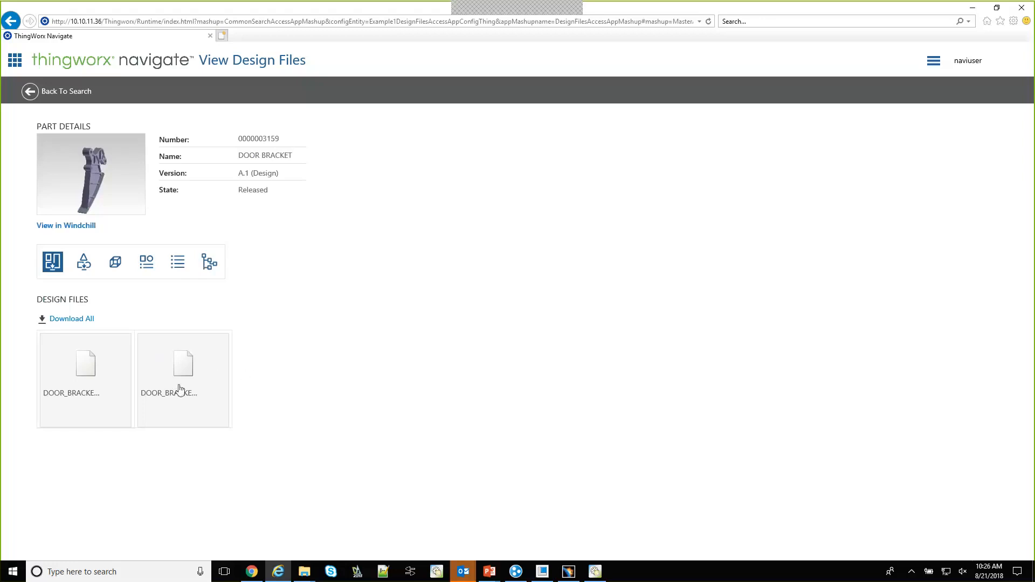
click(71, 319)
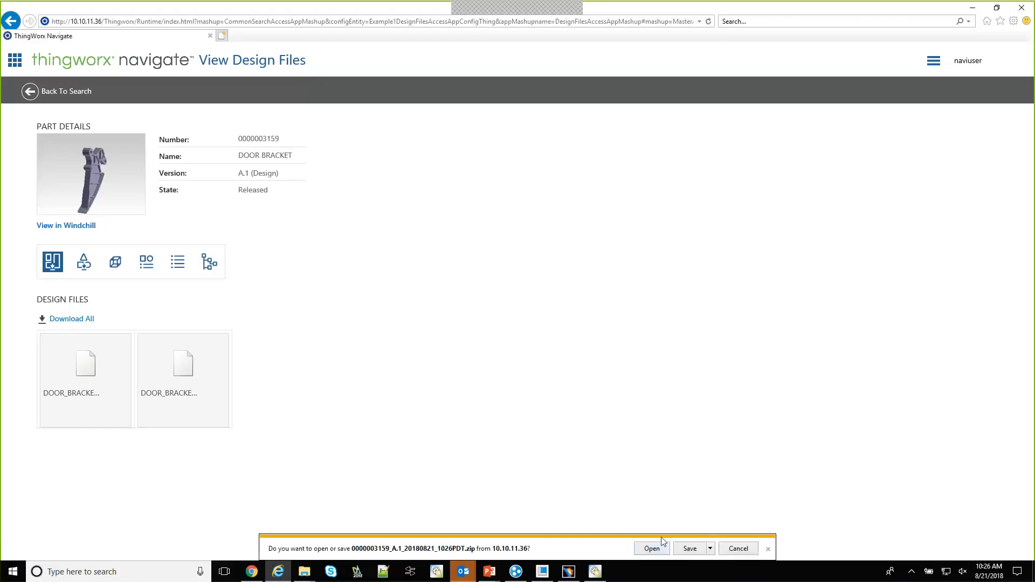
click(711, 548)
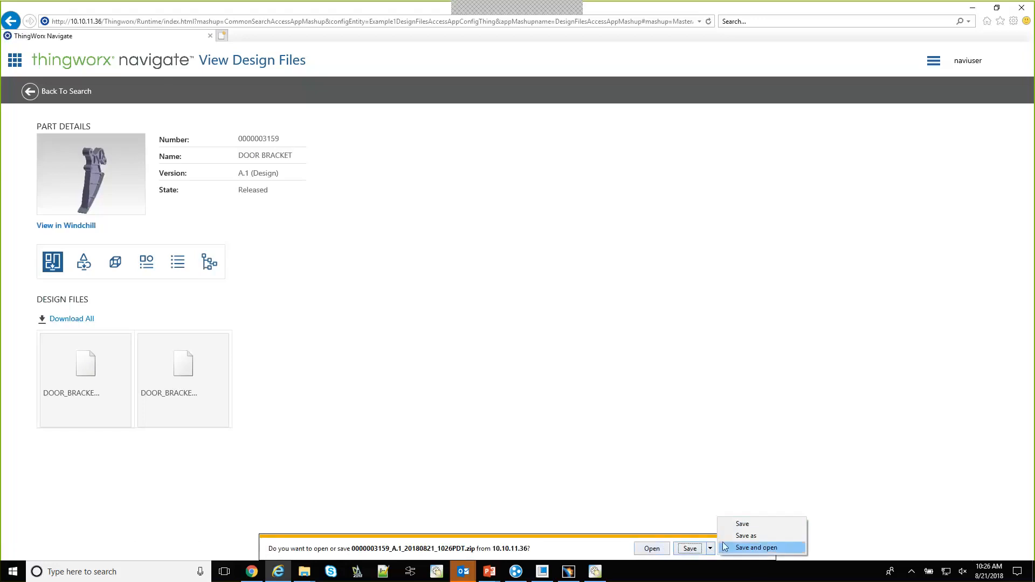
click(731, 539)
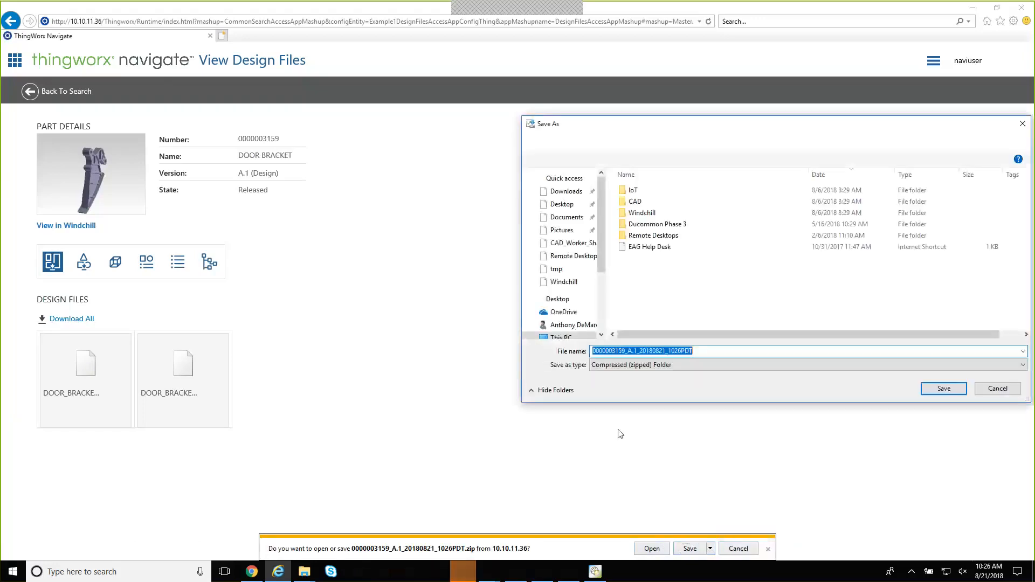
click(938, 393)
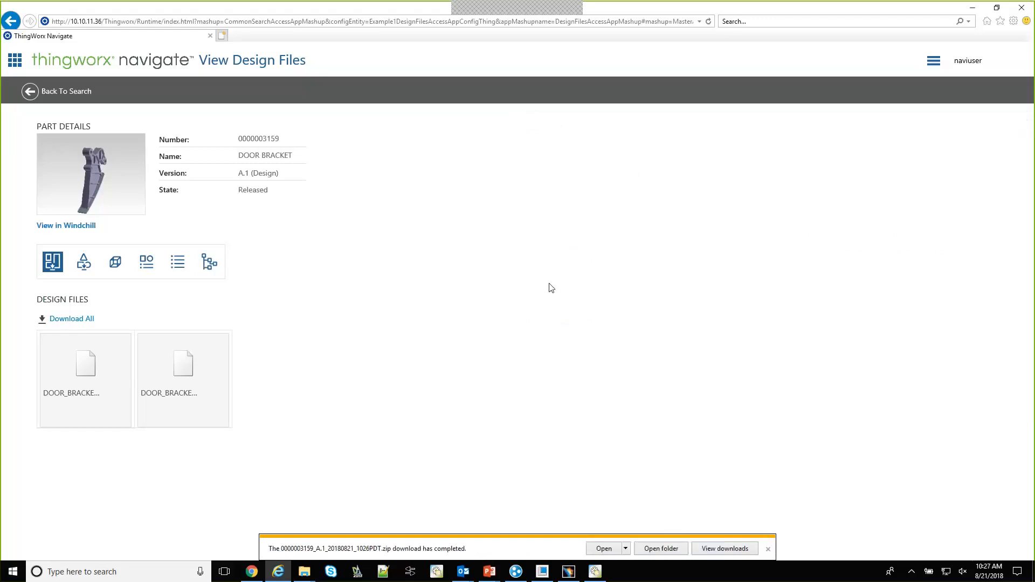
Open the downloaded zip archive's inner folder and inspect the DOOR_BRACKET files and their types, showing their full names
click(681, 554)
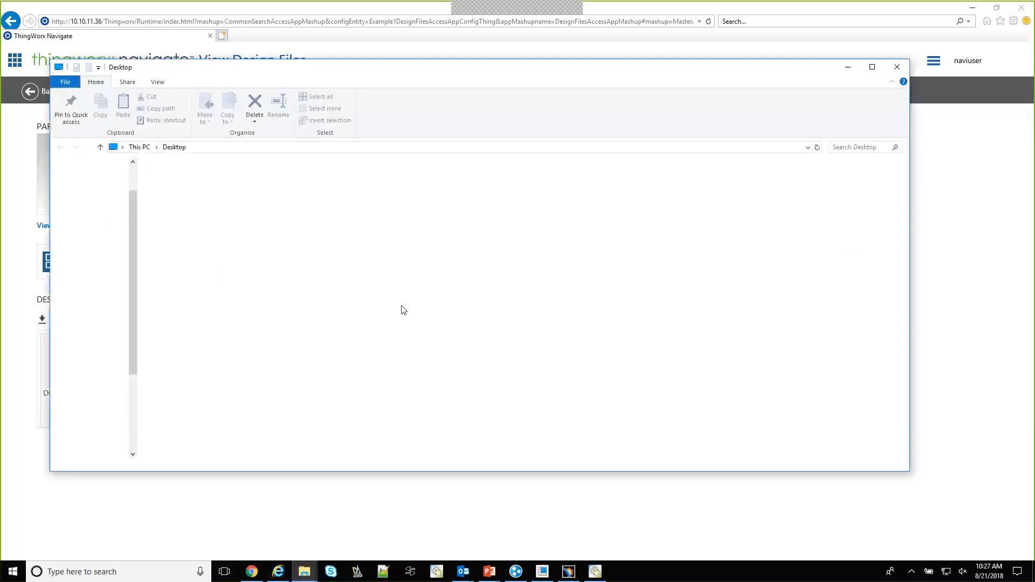
double_click(298, 319)
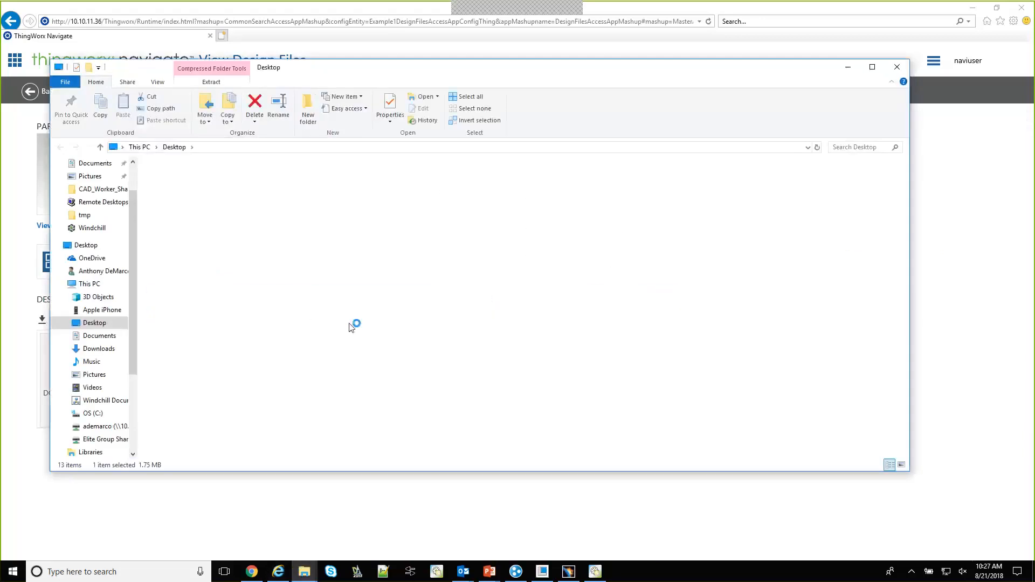
double_click(240, 184)
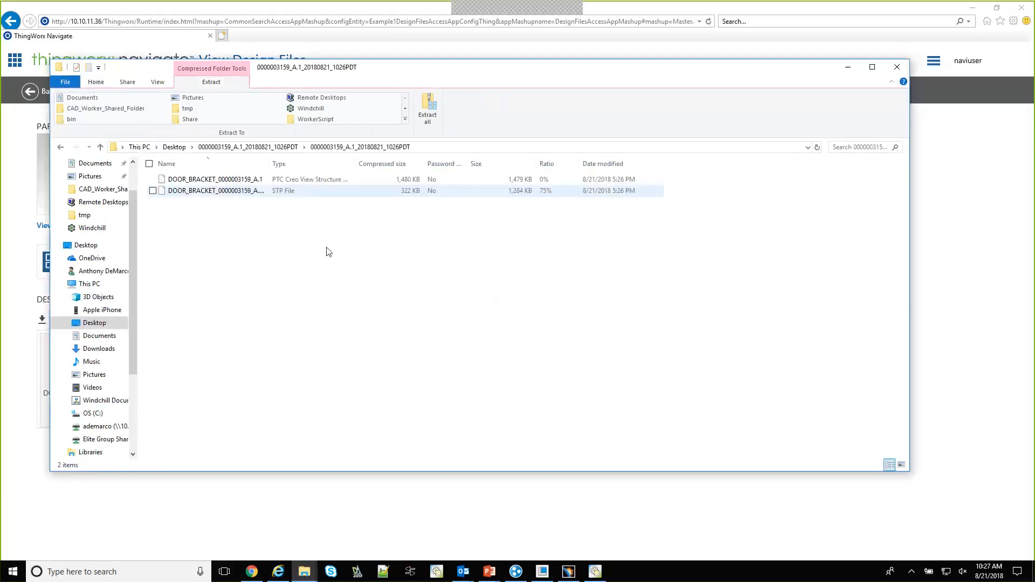
drag(267, 165, 308, 165)
click(307, 194)
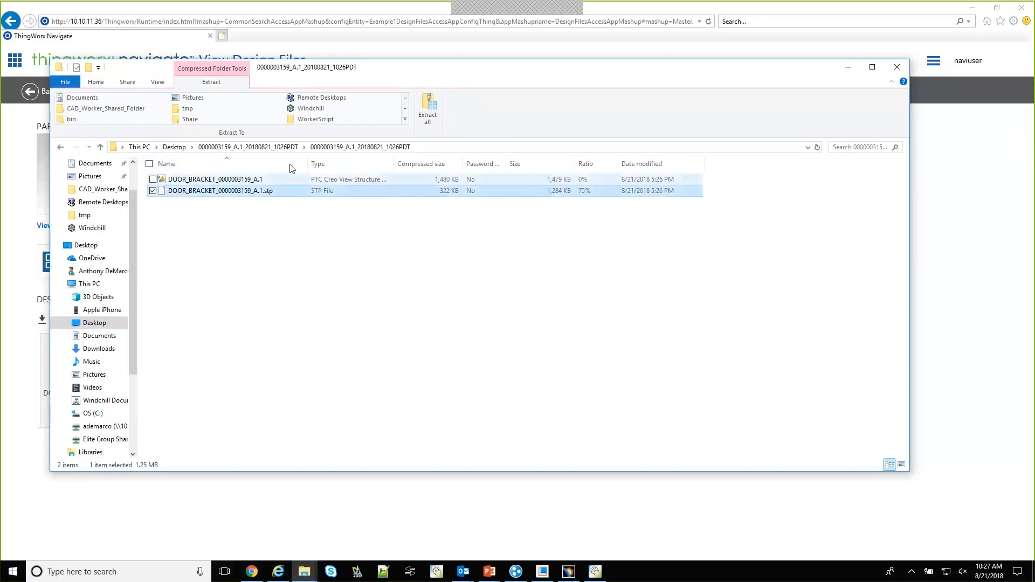
click(432, 314)
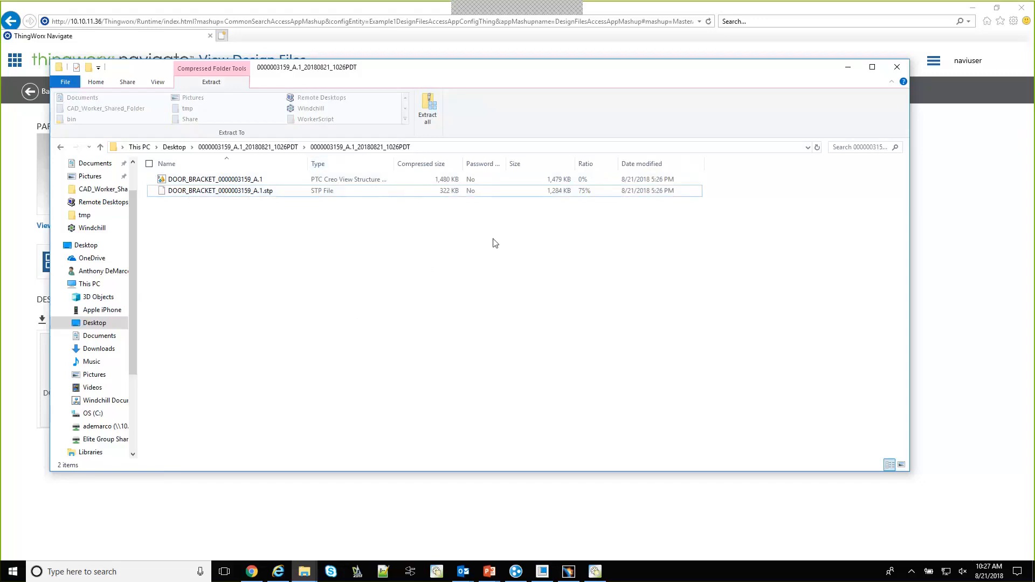
click(849, 67)
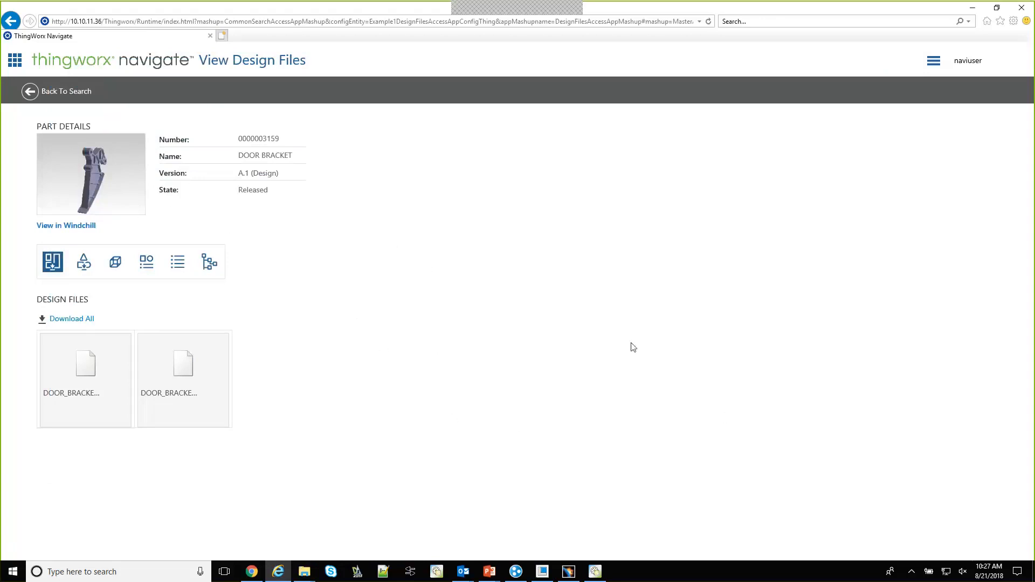
Switch to Windchill in Chrome, show the details of housing.prt and search for *02389
click(251, 572)
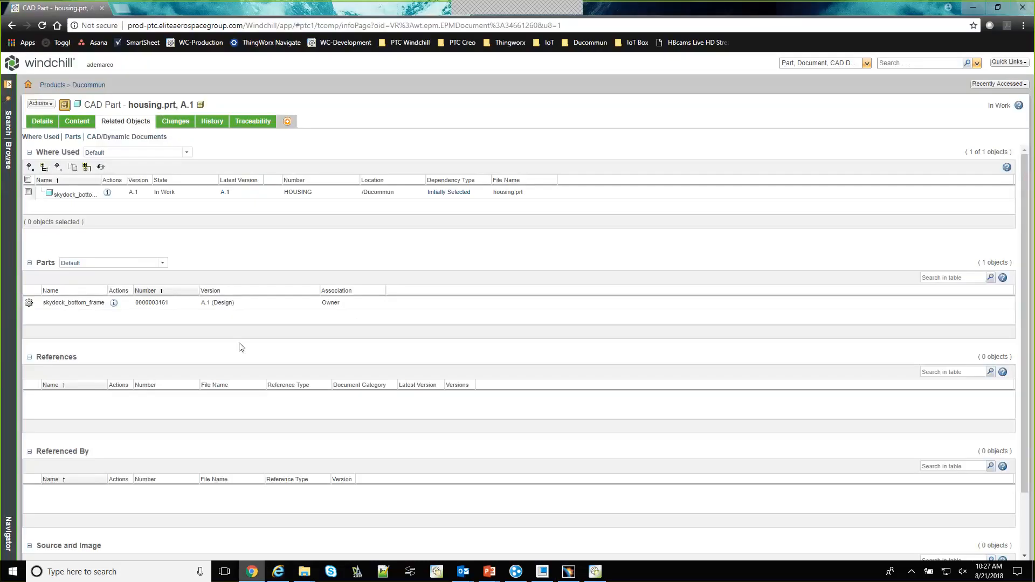
click(43, 123)
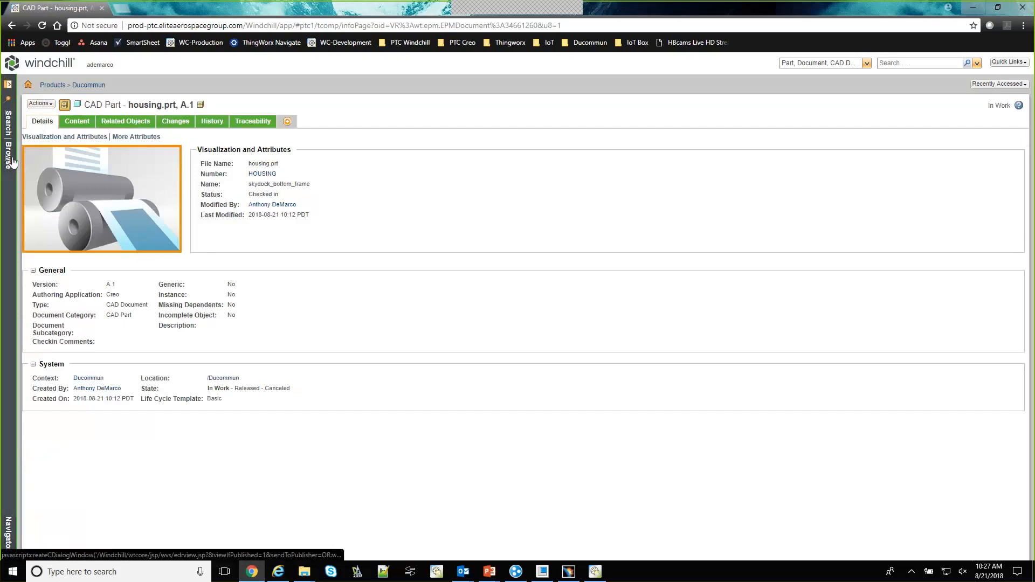
click(910, 62)
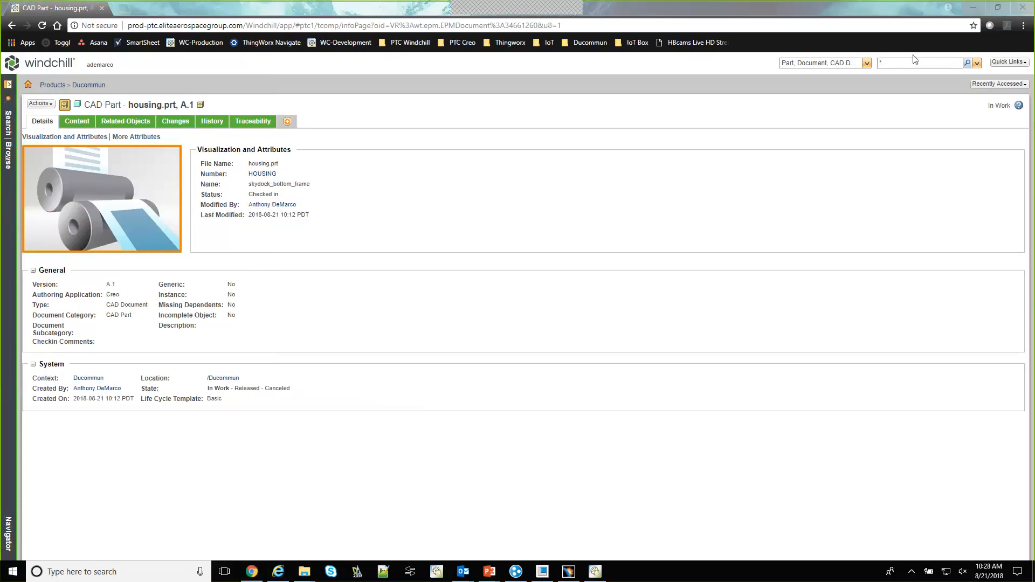
click(915, 60)
text(02389)
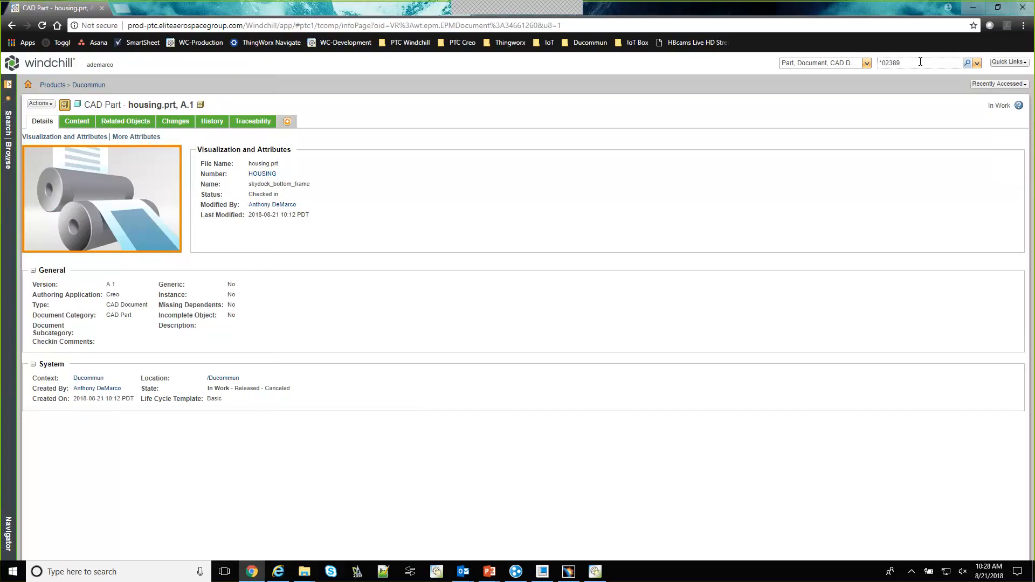
key(Return)
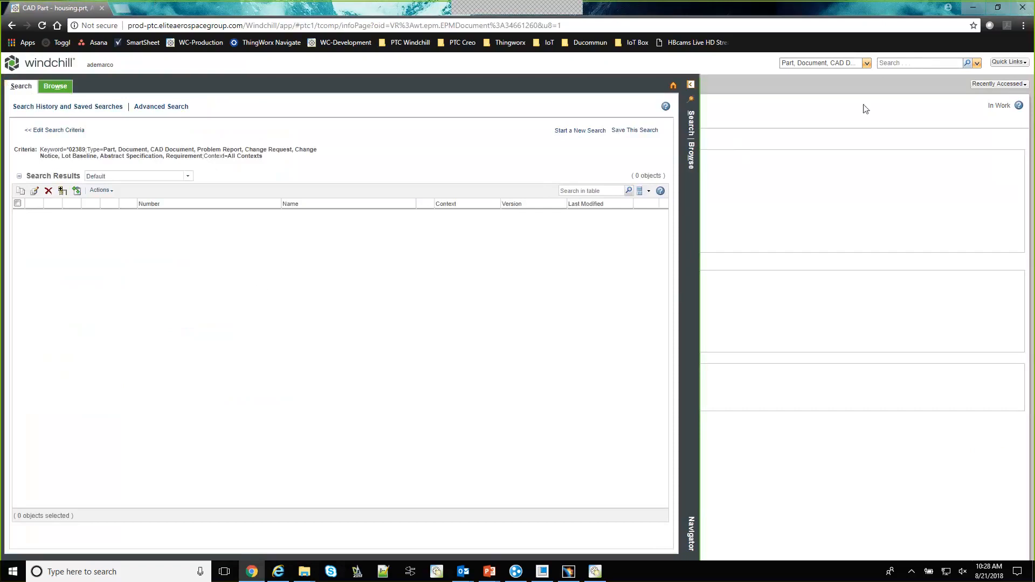
Search Windchill across all contexts for DOOR_Bracket
click(895, 62)
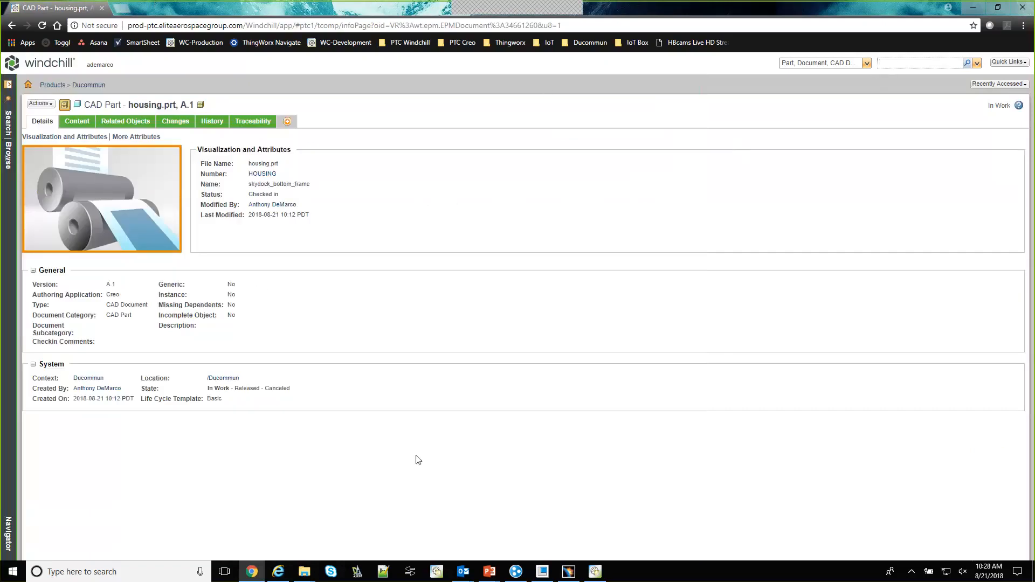
click(11, 98)
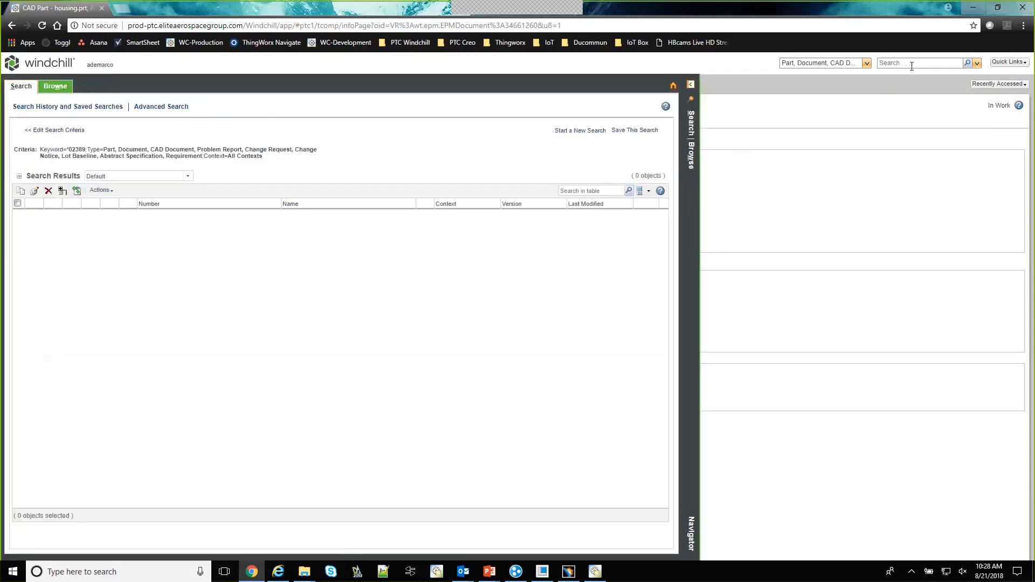
click(912, 65)
text(DOOR)
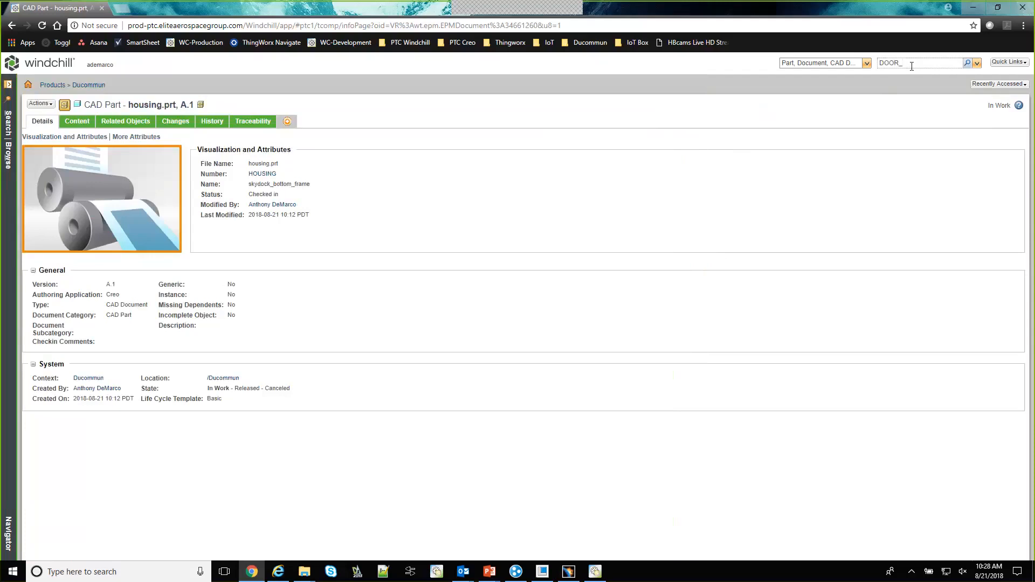
text(_Bran)
text(ket)
key(Return)
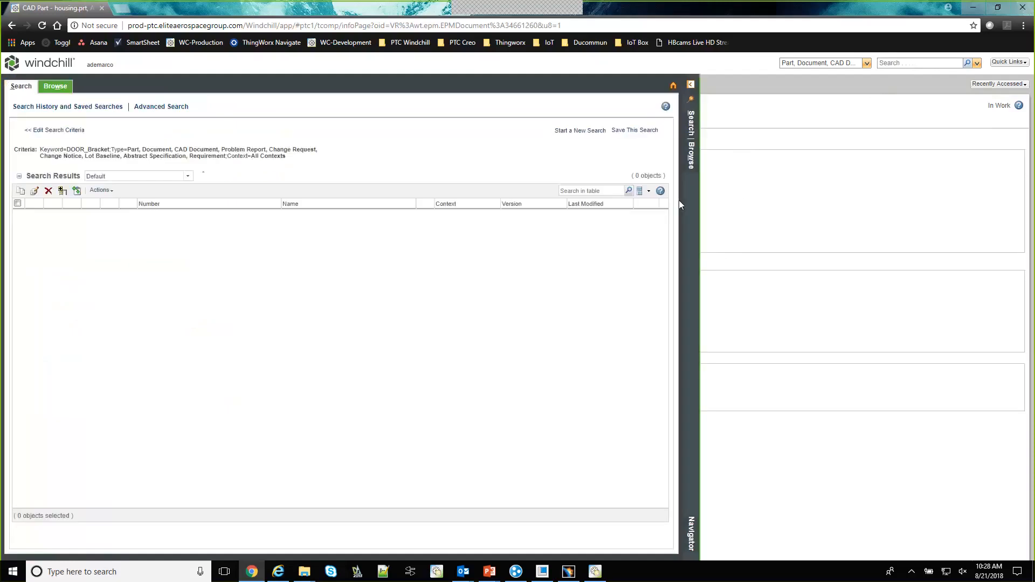
Search with wildcards for *Door_Bracket* and narrow the results pane
click(925, 62)
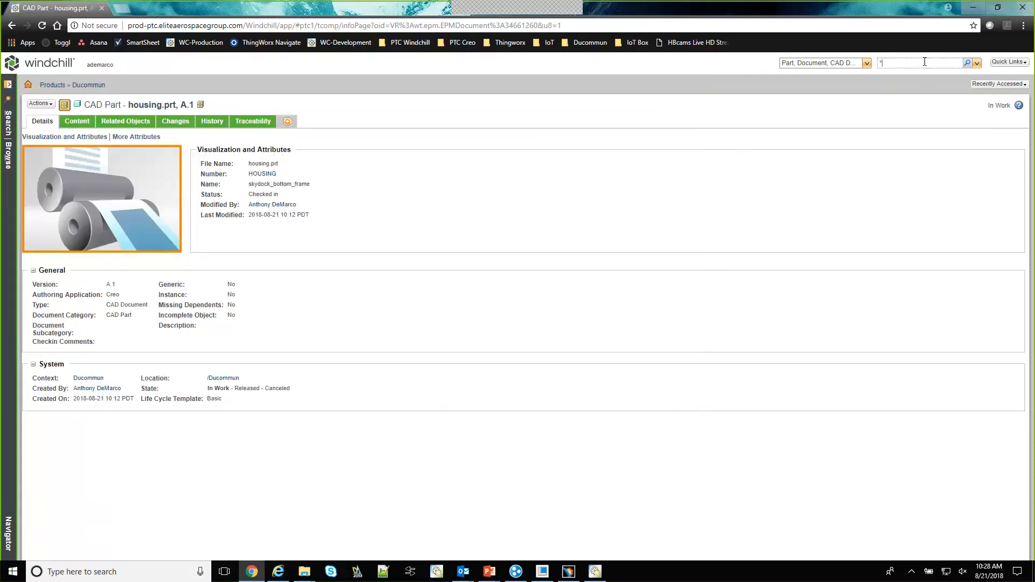
text(*Door_Bracket*)
key(Return)
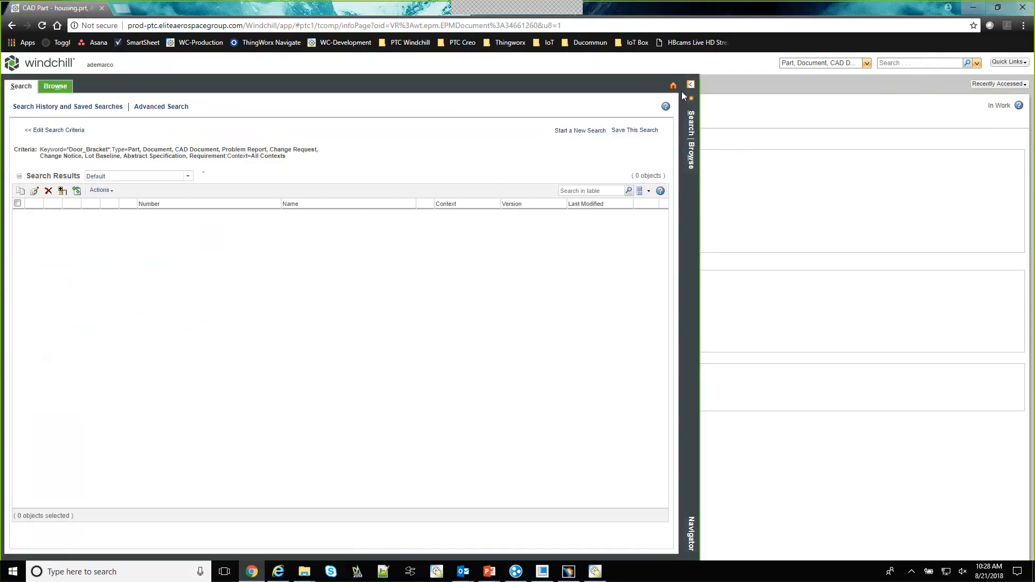
drag(700, 105, 422, 102)
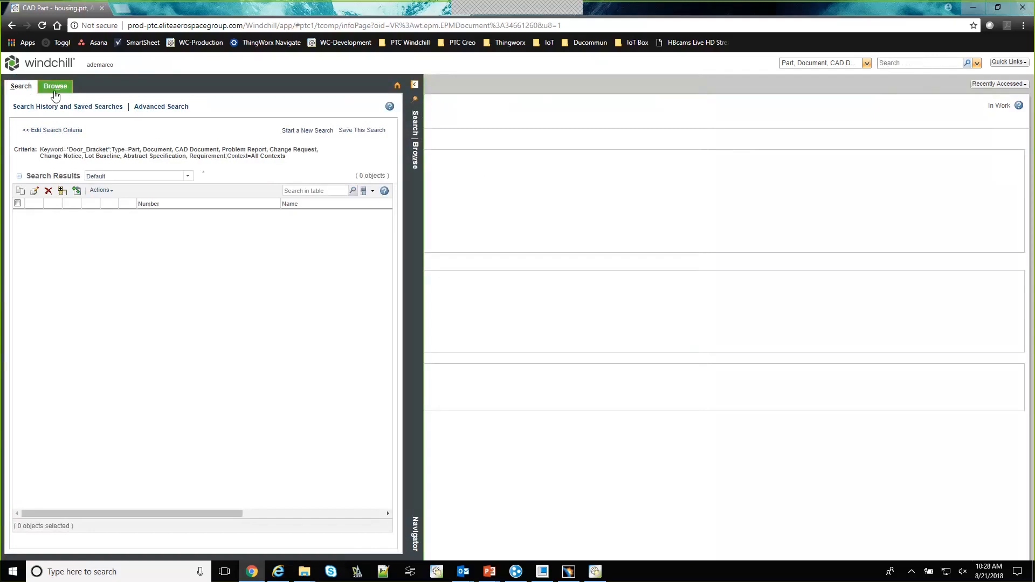
Reload the Windchill page and search all contexts for *Door*
click(59, 66)
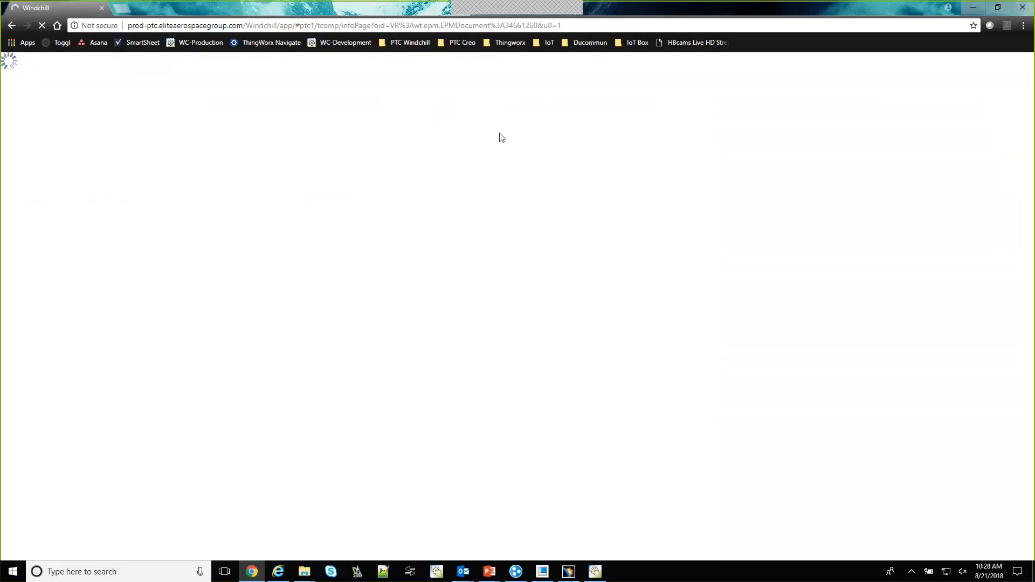
click(9, 155)
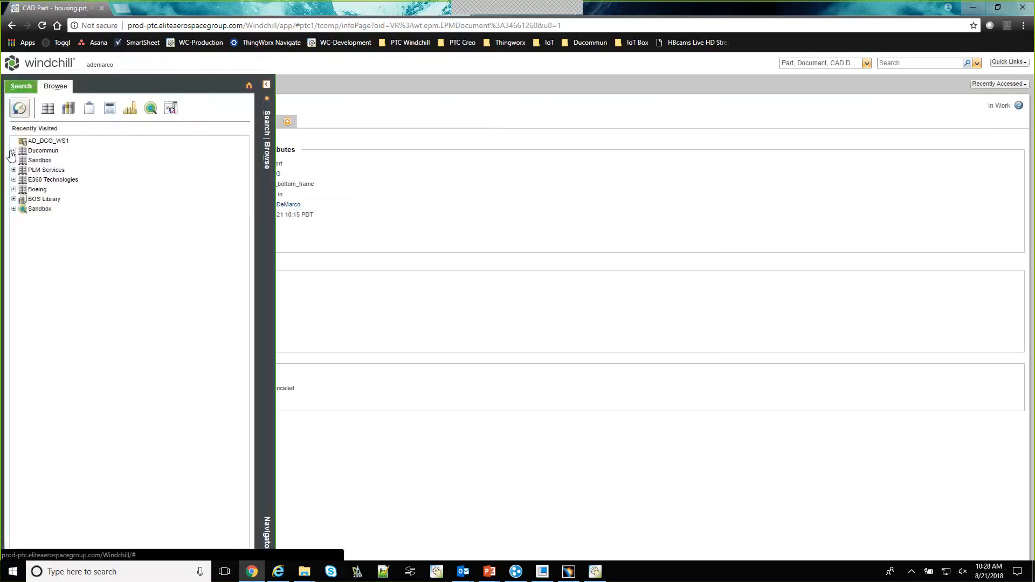
click(915, 64)
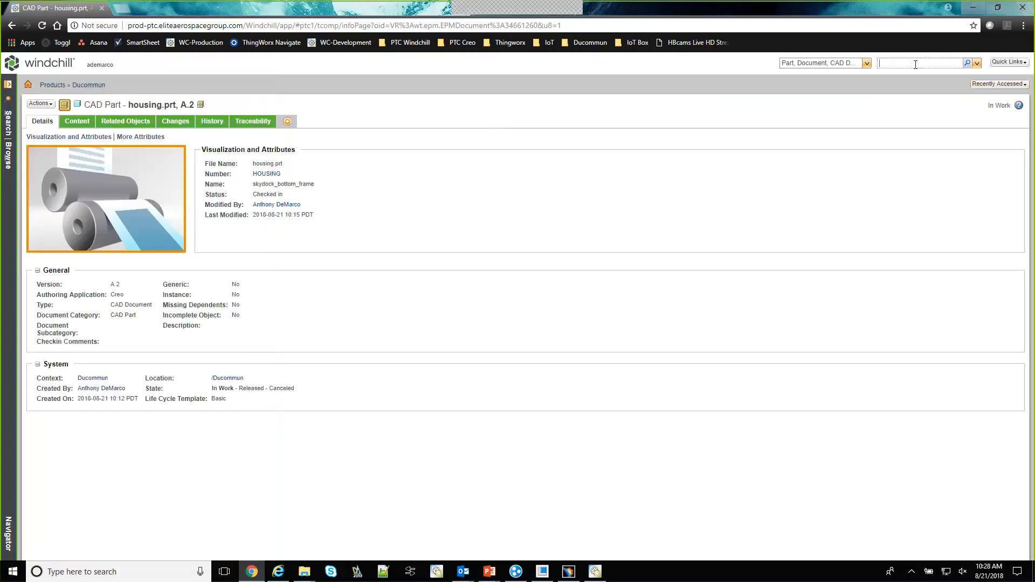
text(*Door*)
key(Return)
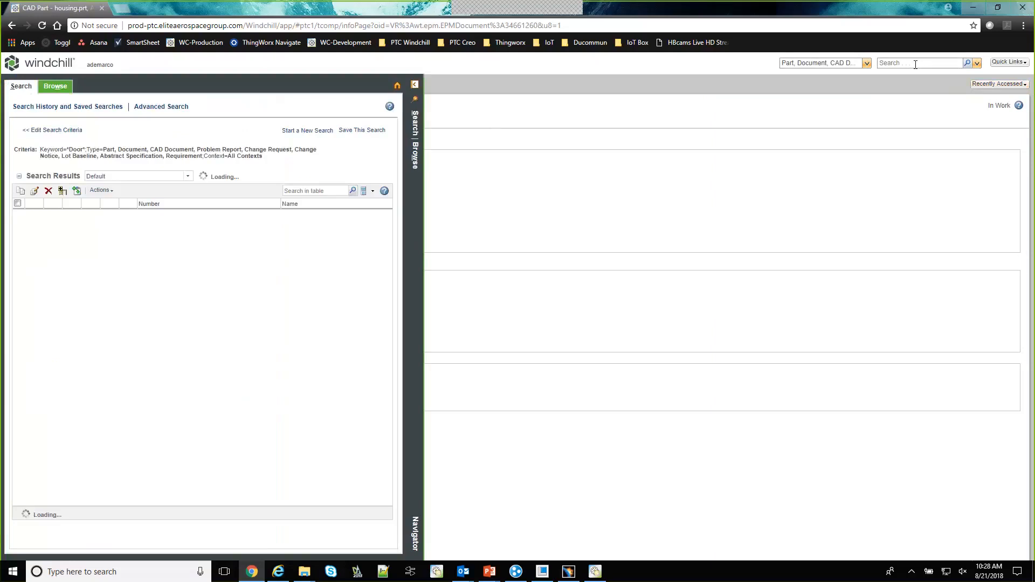
Sort the search results by name and open the DOOR BRACKET CAD part 0000002389.CATPART
click(324, 206)
drag(388, 251, 409, 321)
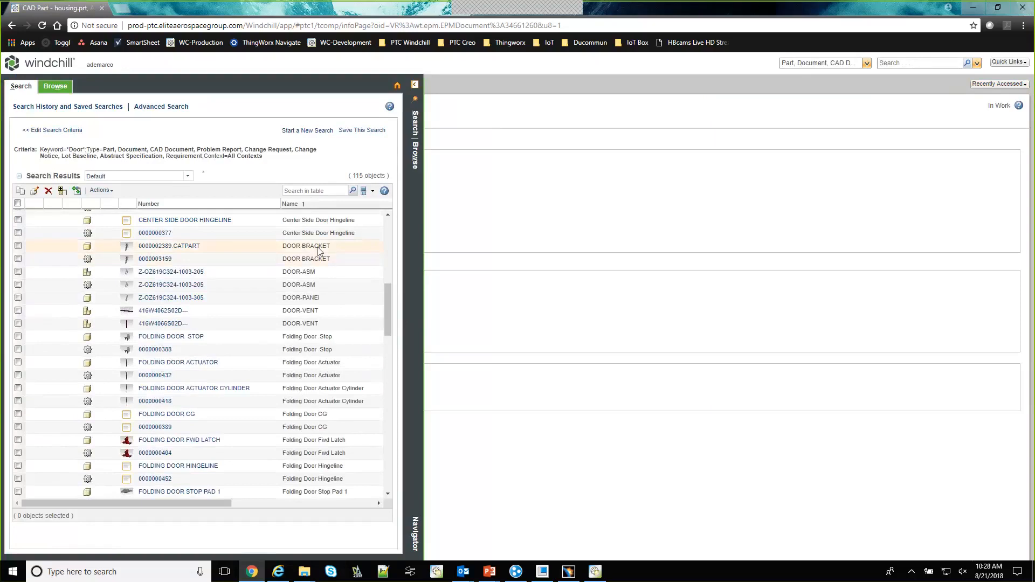
click(286, 248)
click(178, 247)
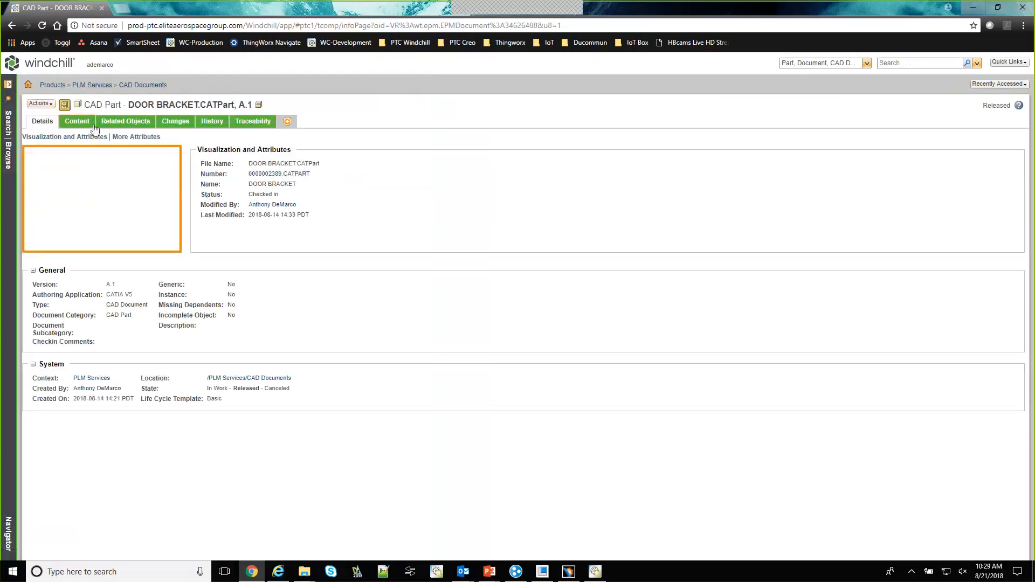
Show the content of DOOR BRACKET.CATPart and inspect which files its representation holds
click(76, 123)
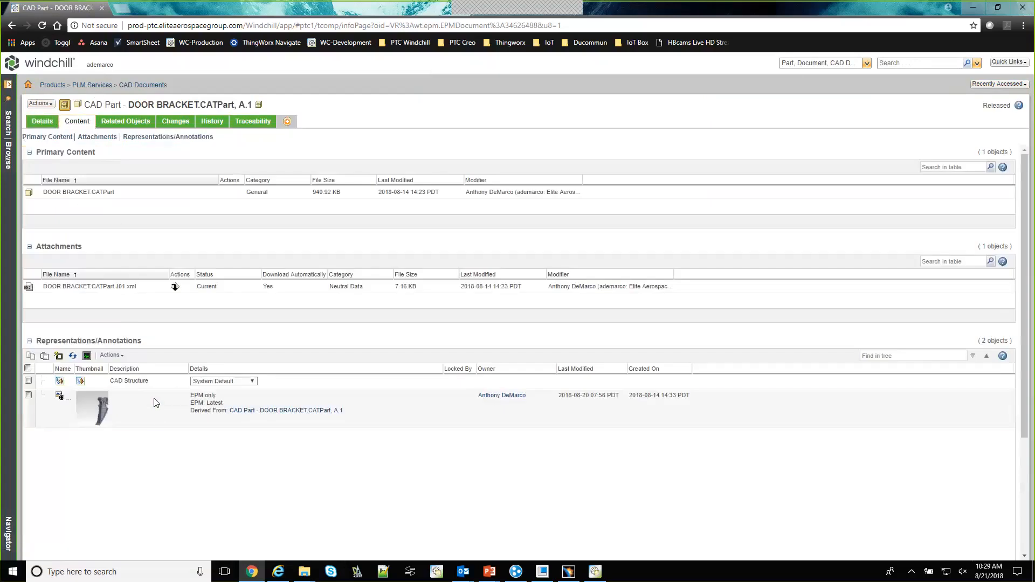
right_click(156, 416)
mouse_move(254, 473)
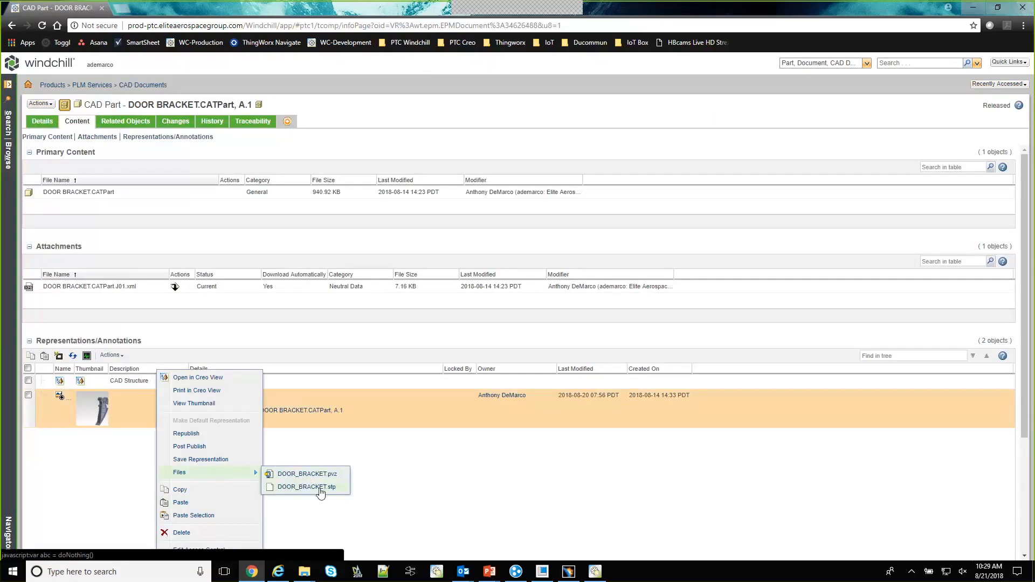
click(513, 474)
Open the door bracket's visualization from its details, signing in with the account user name and password and starting the Creo View Lite edition
click(42, 121)
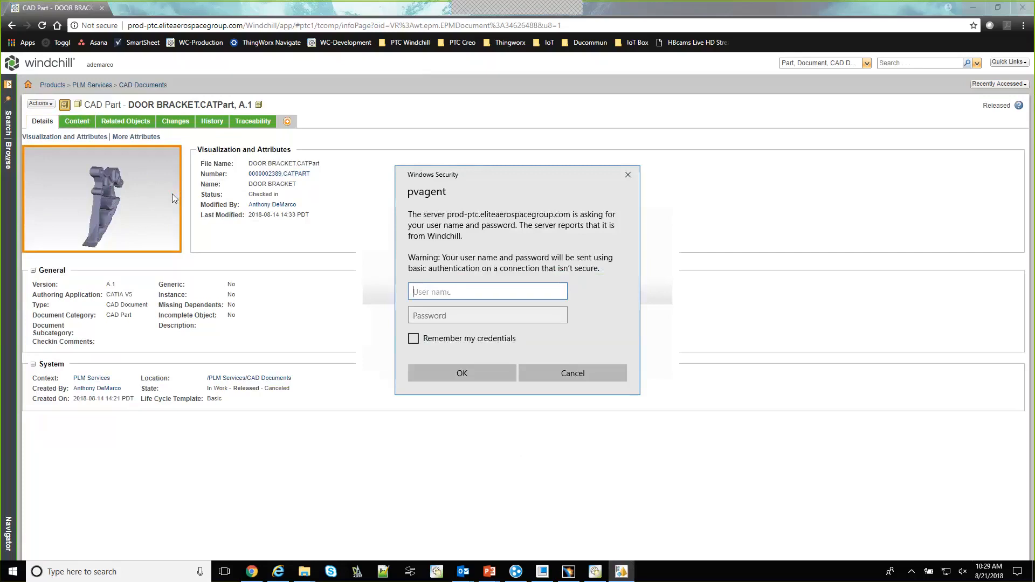
key(Tab)
text(**********)
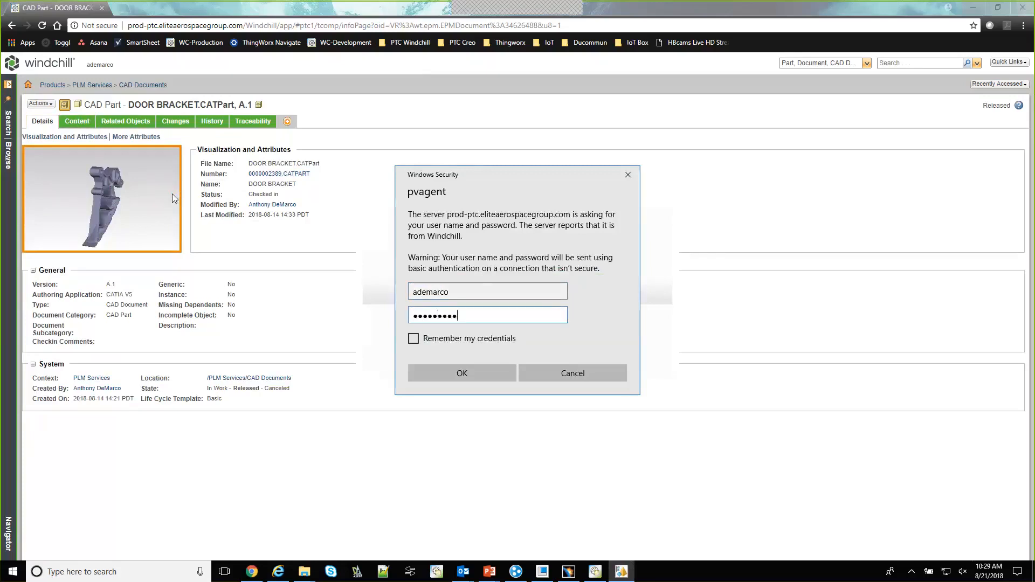
key(Return)
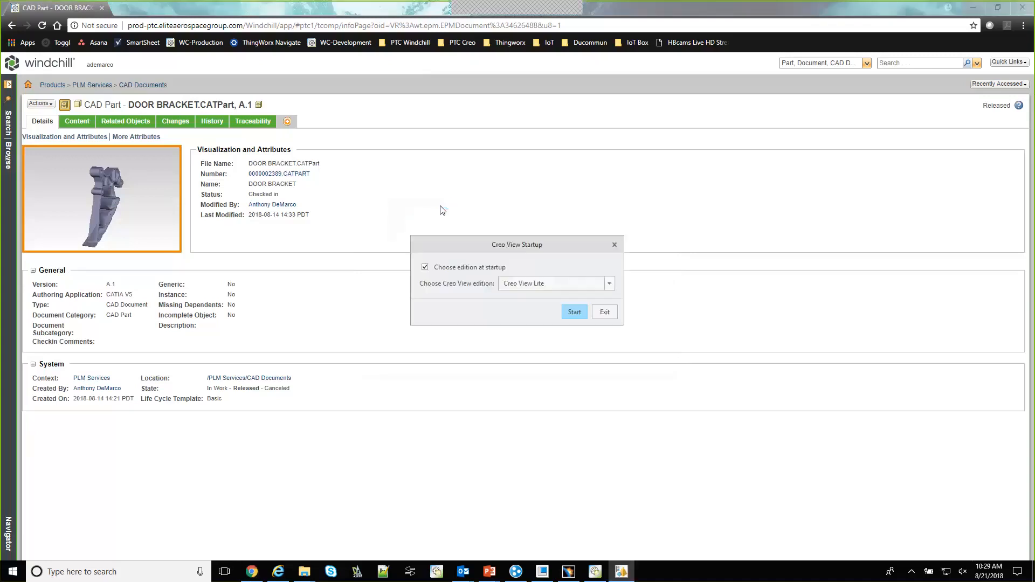
click(574, 312)
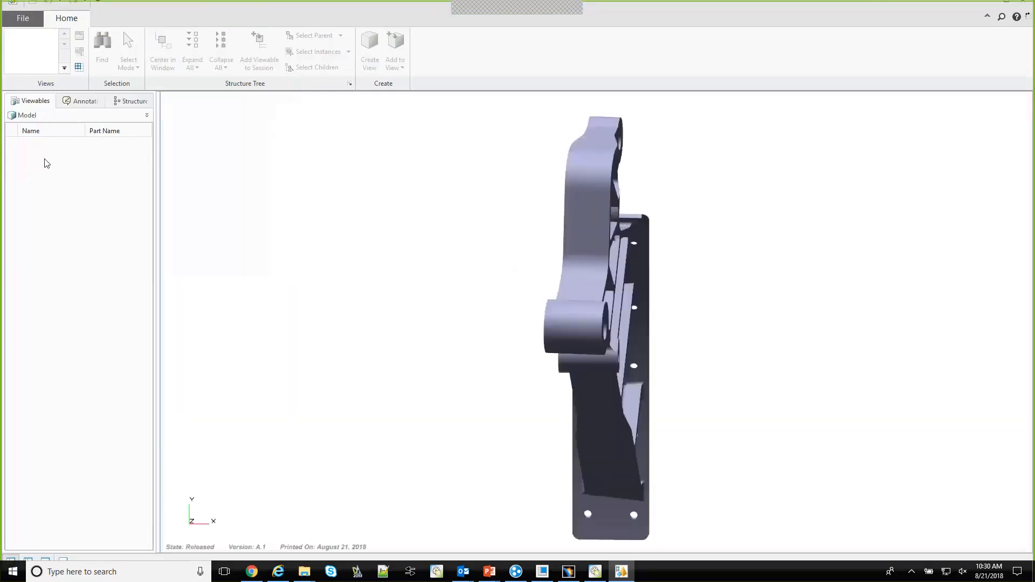
Examine the door bracket model in Creo View from several angles and zoom levels
mouse_move(694, 426)
middle_down()
mouse_move(680, 381)
mouse_move(689, 440)
middle_up()
scroll(687, 435, up, 2)
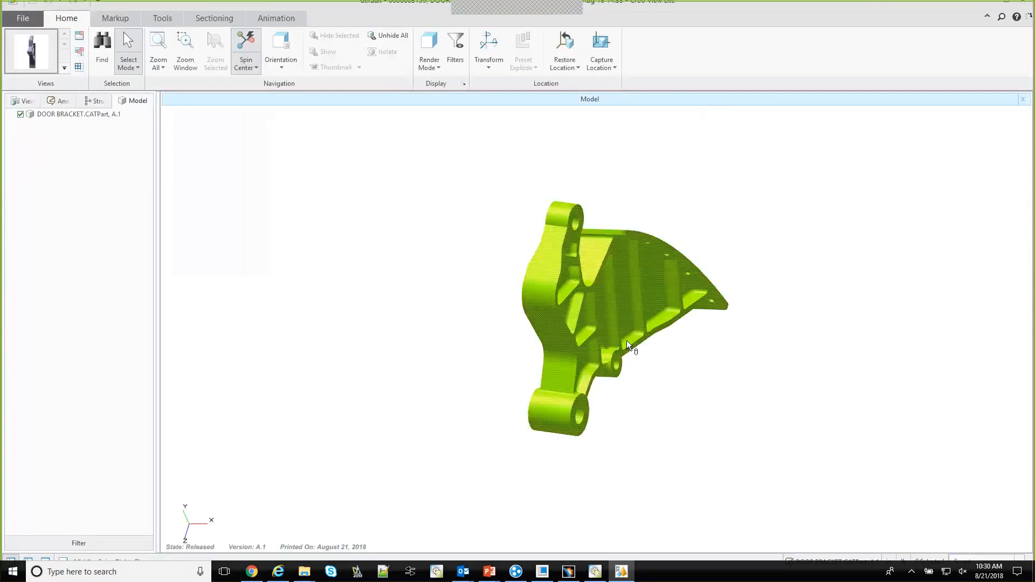
middle_drag(654, 305, 896, 261)
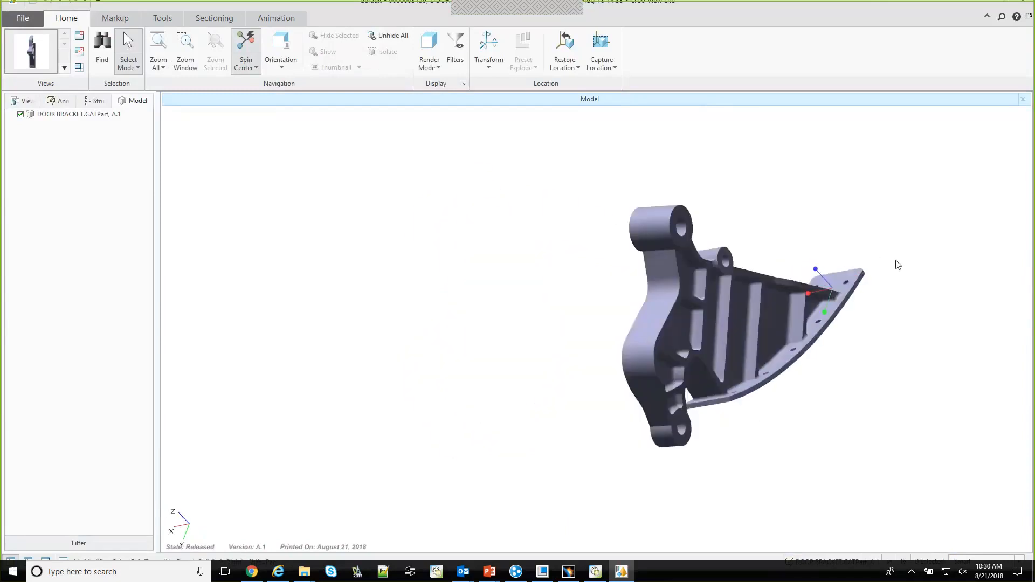
scroll(601, 354, down, 2)
scroll(765, 345, up, 1)
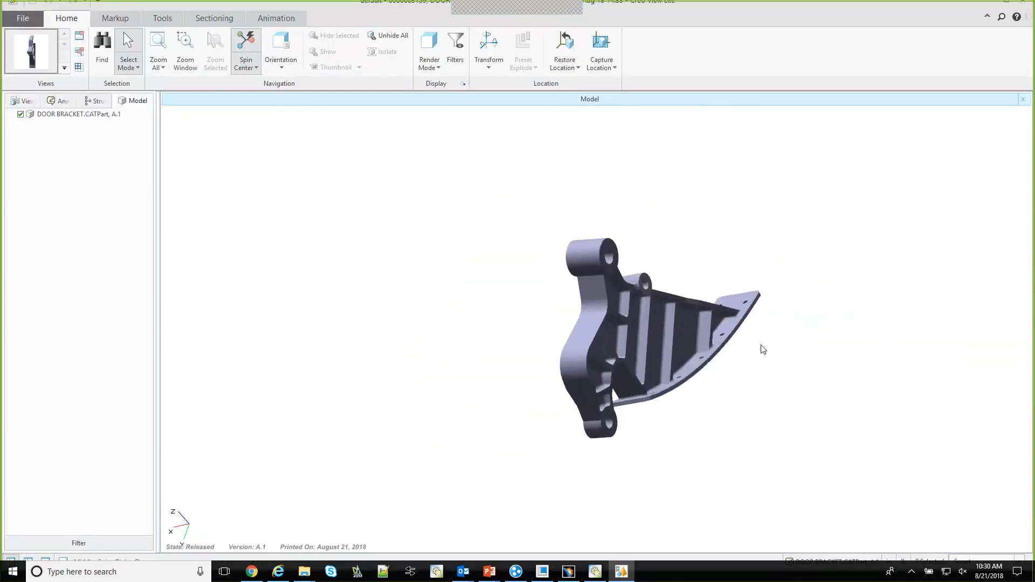
scroll(763, 348, up, 1)
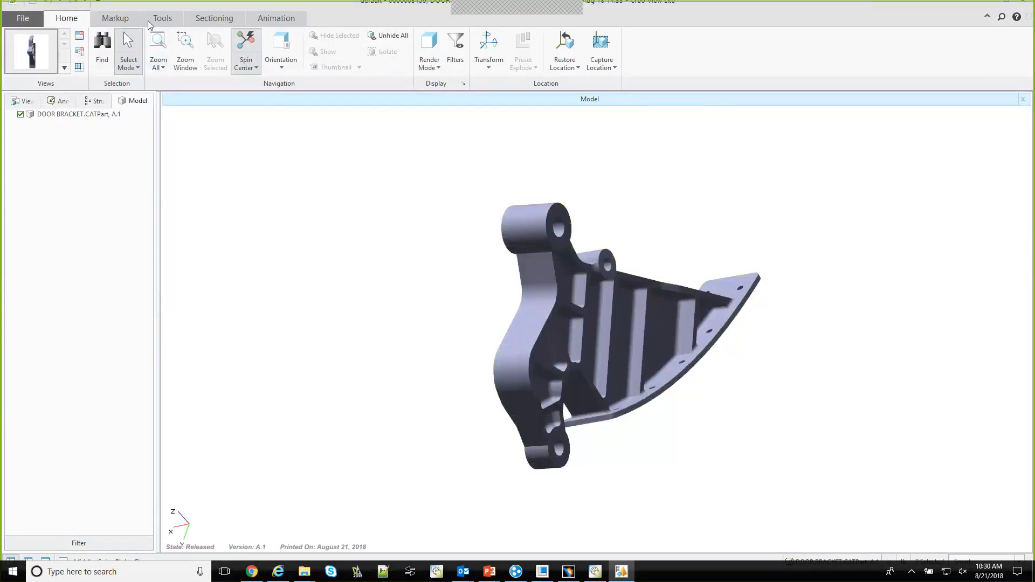
Measure the door bracket's envelope, examine the bounding box from several angles and close Creo View
click(119, 19)
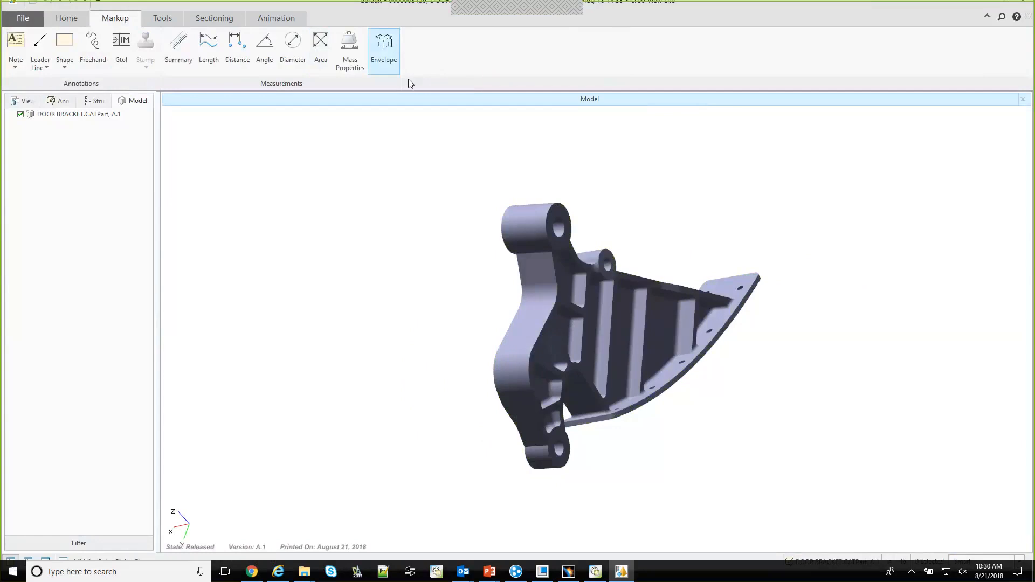
click(380, 63)
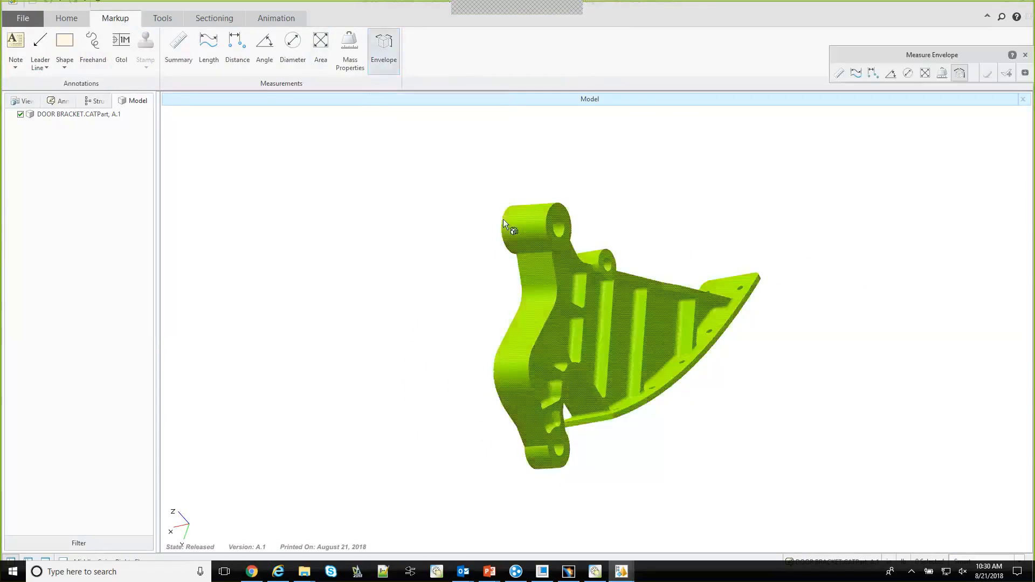
click(596, 330)
scroll(698, 457, down, 2)
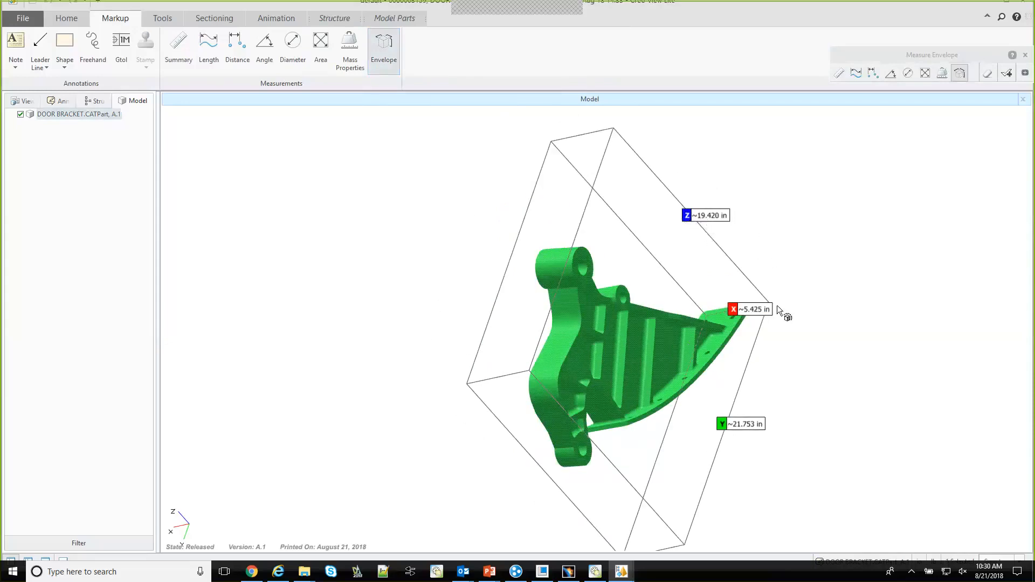
middle_drag(699, 449, 651, 484)
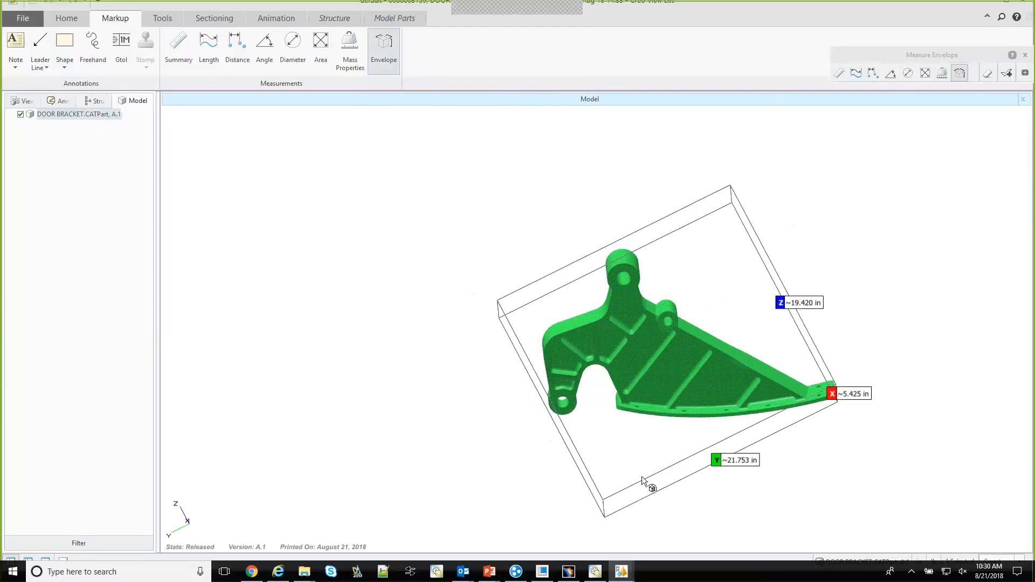
mouse_move(619, 491)
middle_down()
mouse_move(587, 490)
mouse_move(614, 458)
middle_up()
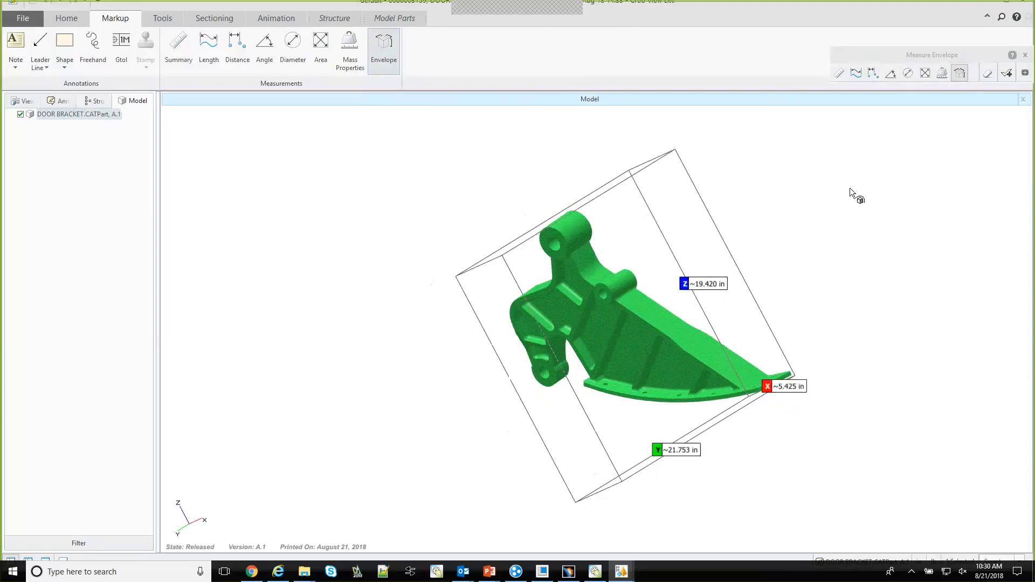
scroll(850, 188, up, 2)
scroll(898, 221, down, 2)
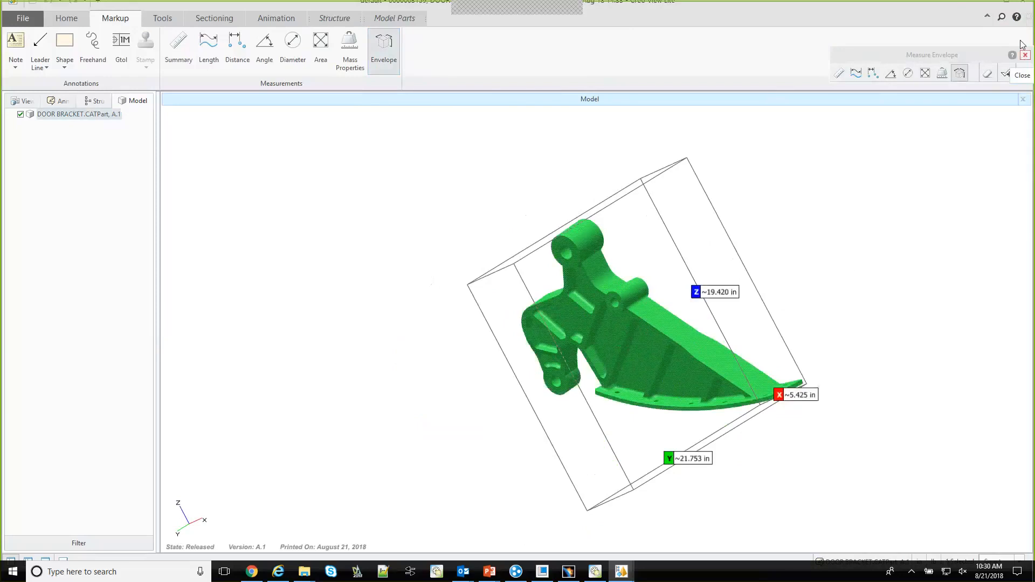
click(1021, 4)
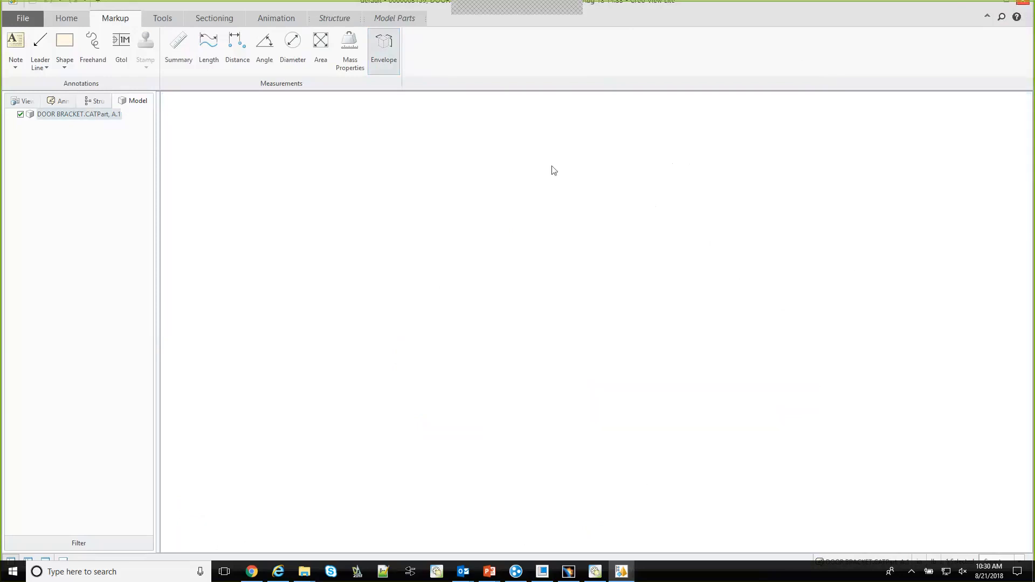
Switch to the Windchill Workgroup Manager and list the authoring applications available for registration in Application Management
click(589, 575)
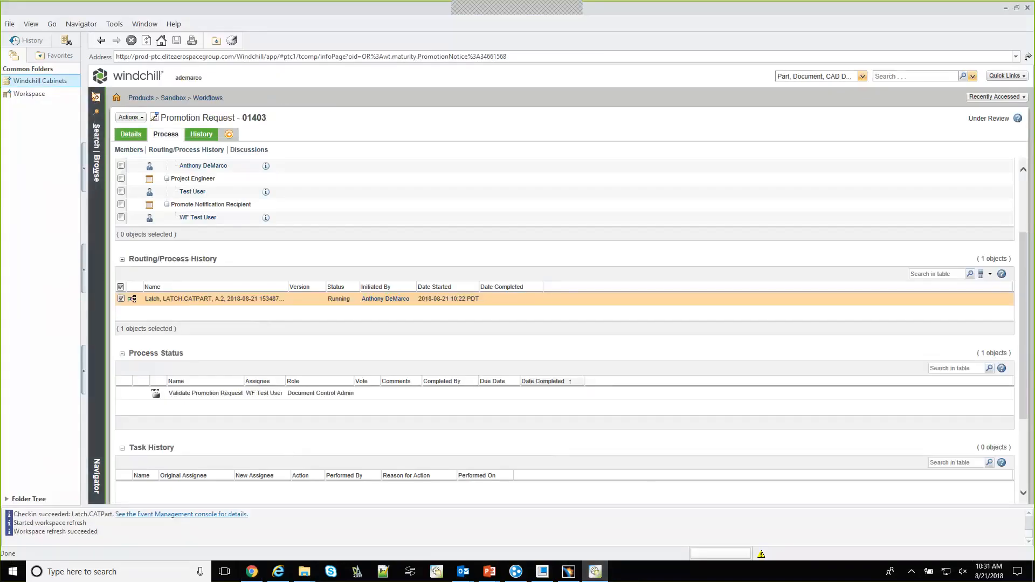
click(114, 26)
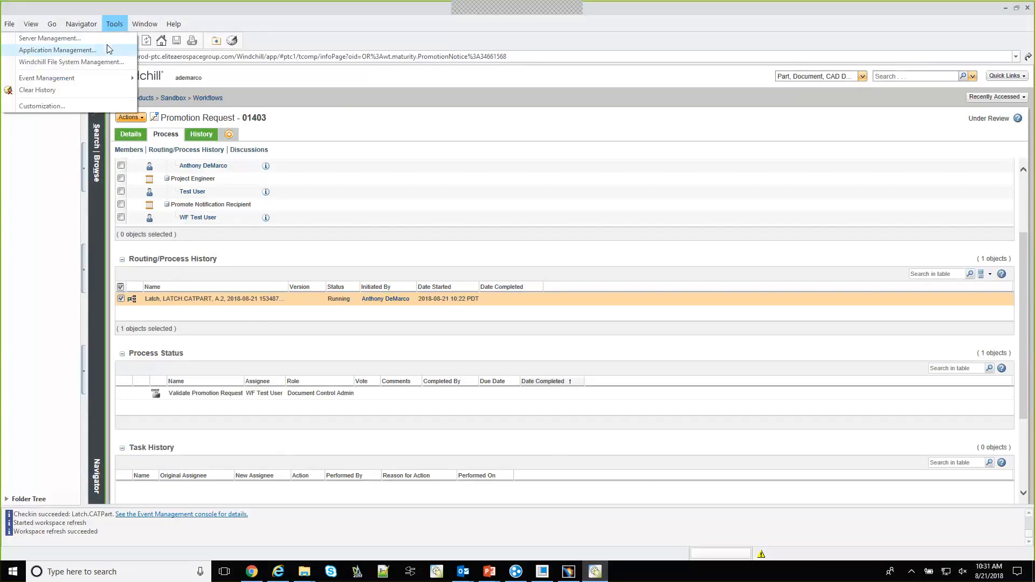
click(109, 49)
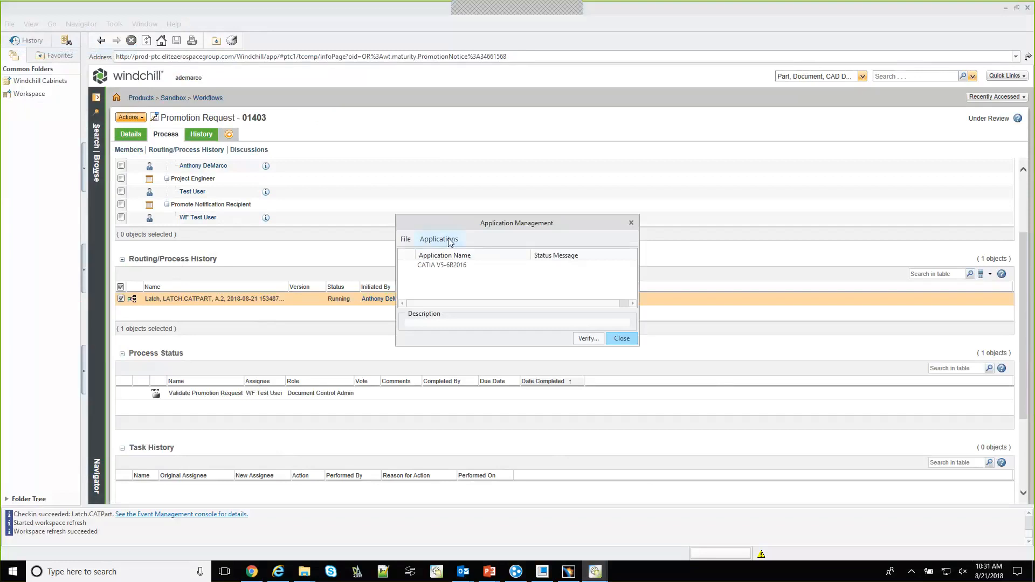
click(438, 239)
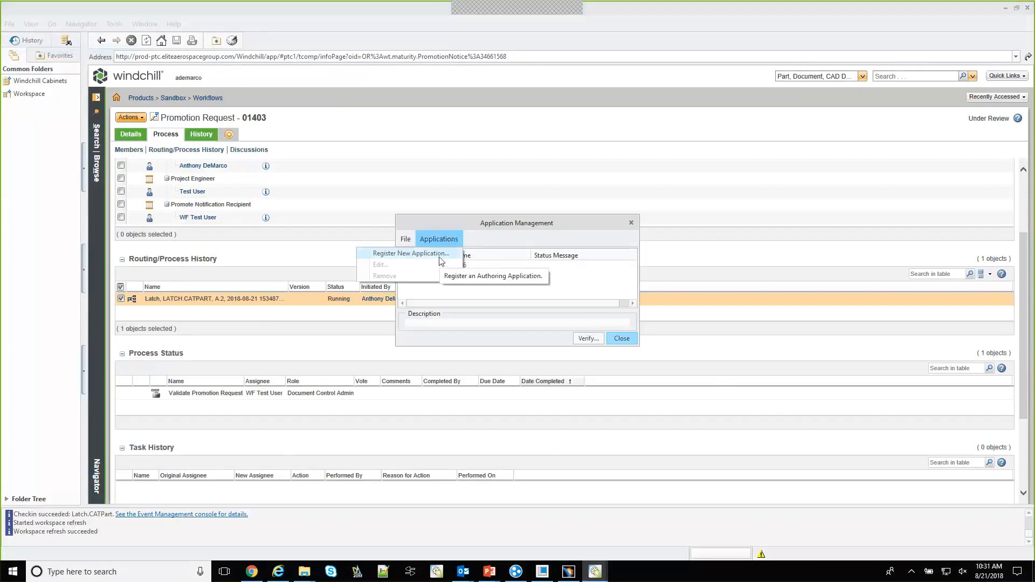
click(439, 252)
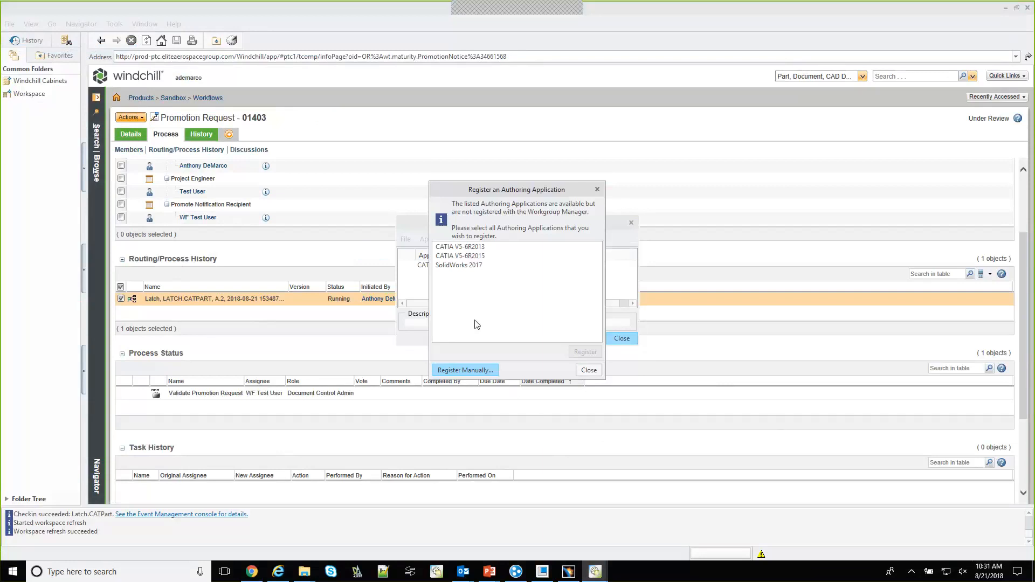
Register SolidWorks 2017 and CATIA V5-6R2015 as authoring applications with the Workgroup Manager and close Application Management
click(467, 266)
click(476, 258)
click(595, 354)
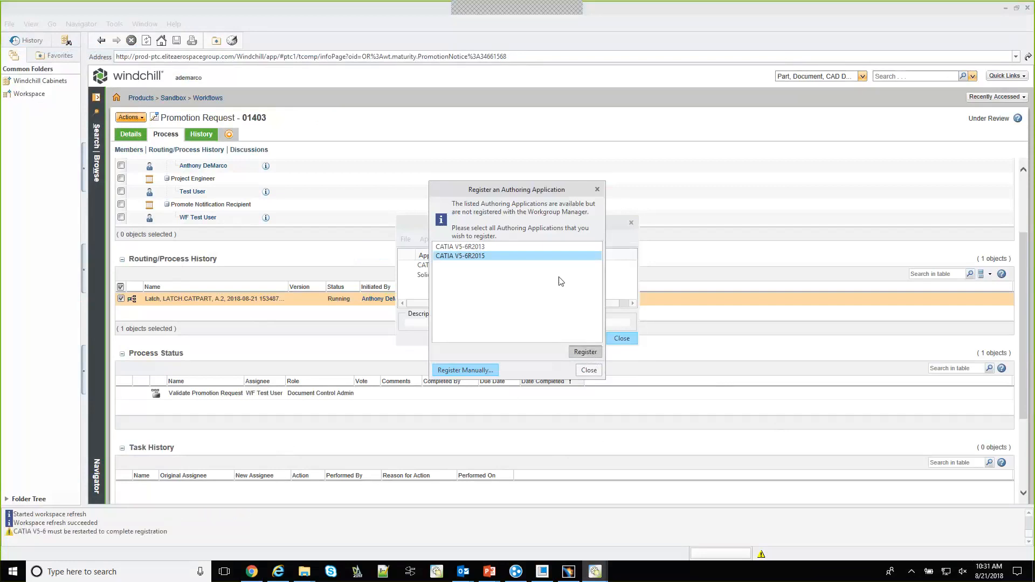
click(589, 370)
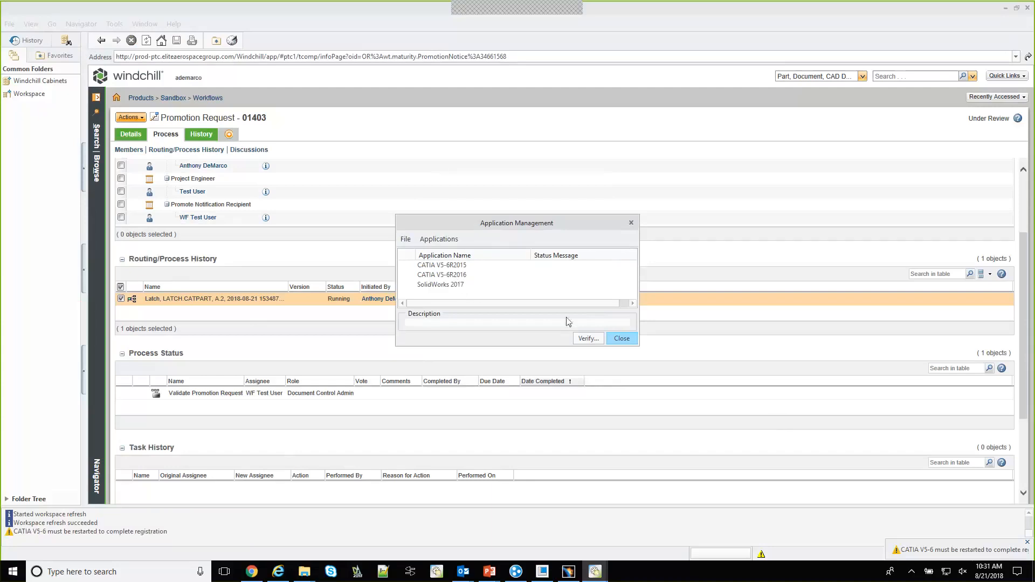
click(615, 338)
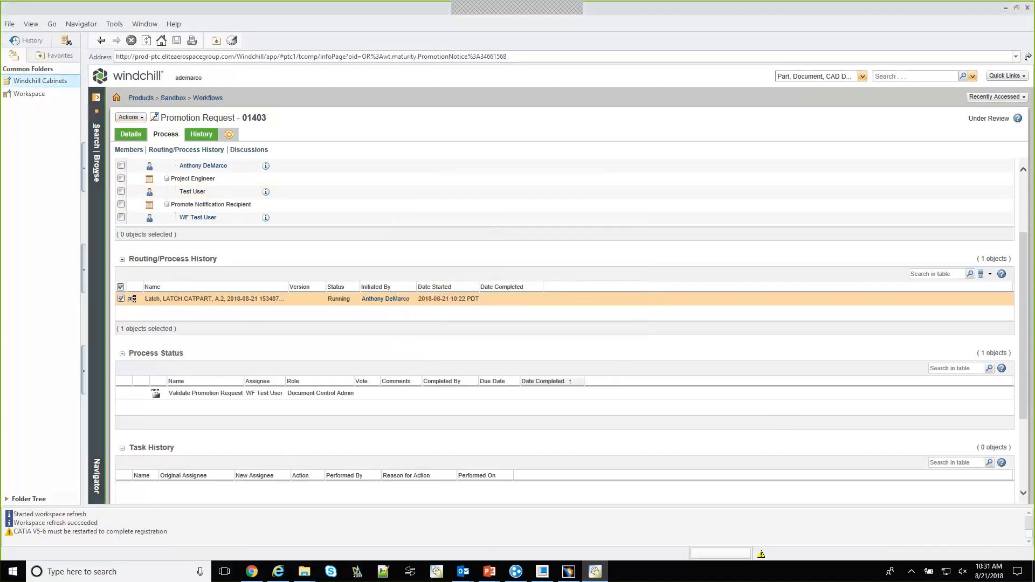
Open the workspace and look at the Open In options for the SolidWorks part 01-2010_Arm-Mnt-Hinge-Bot
click(29, 93)
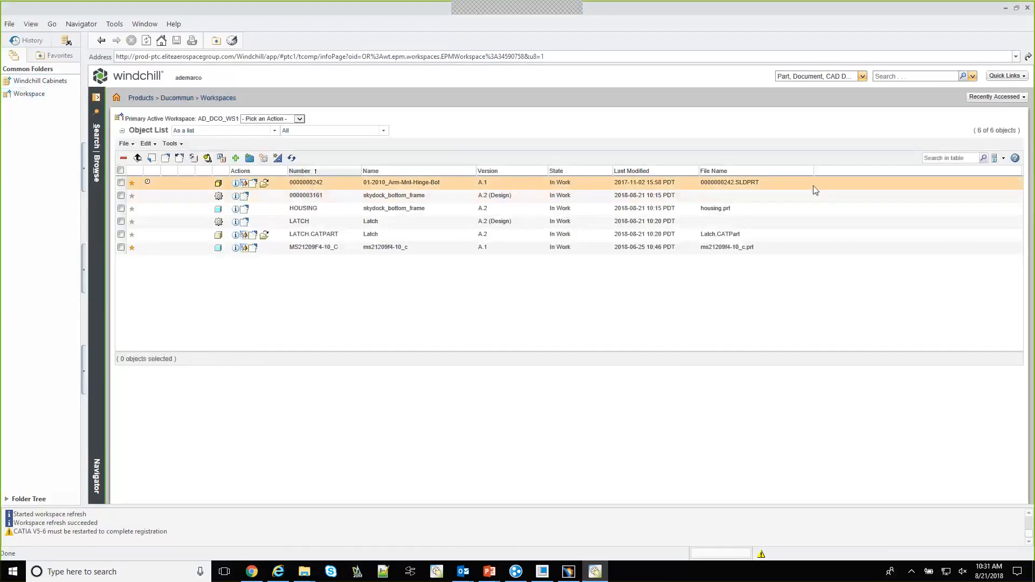
right_click(292, 183)
mouse_move(310, 163)
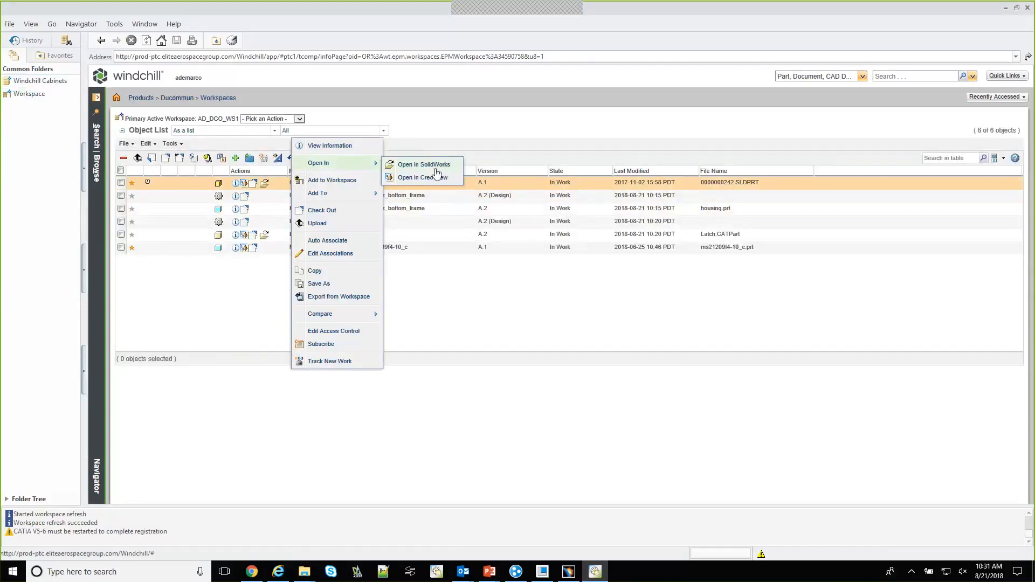
click(603, 309)
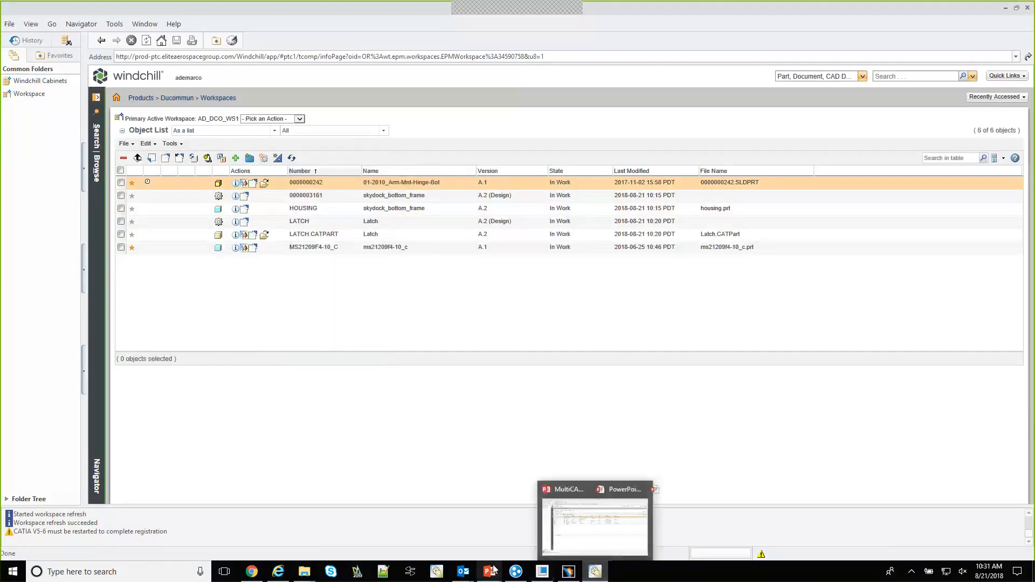
mouse_move(490, 572)
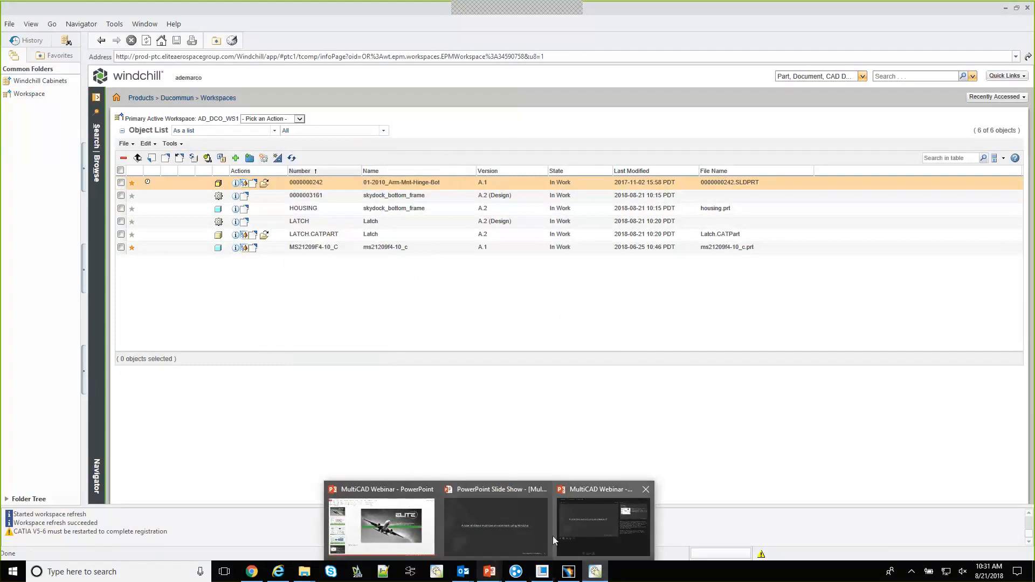